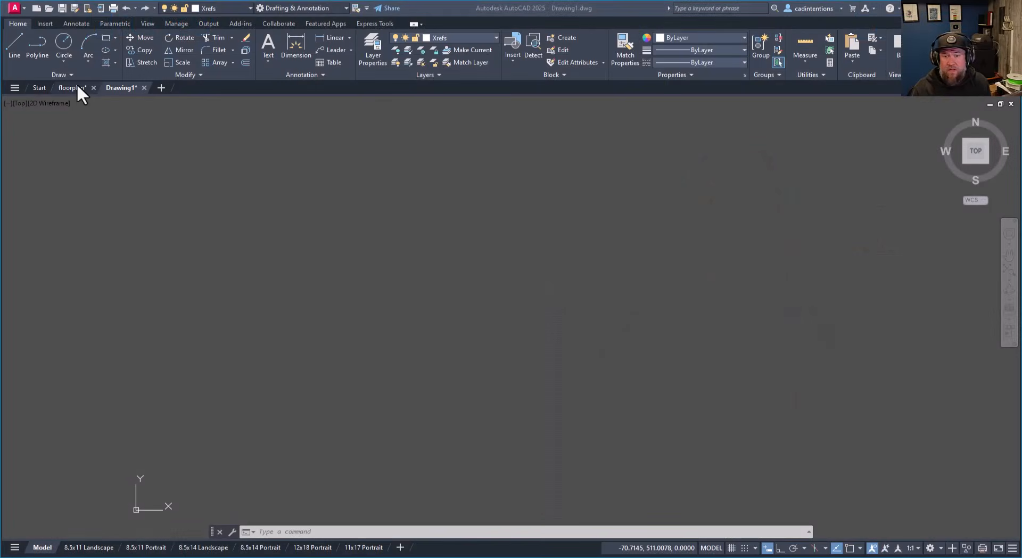
click(372, 203)
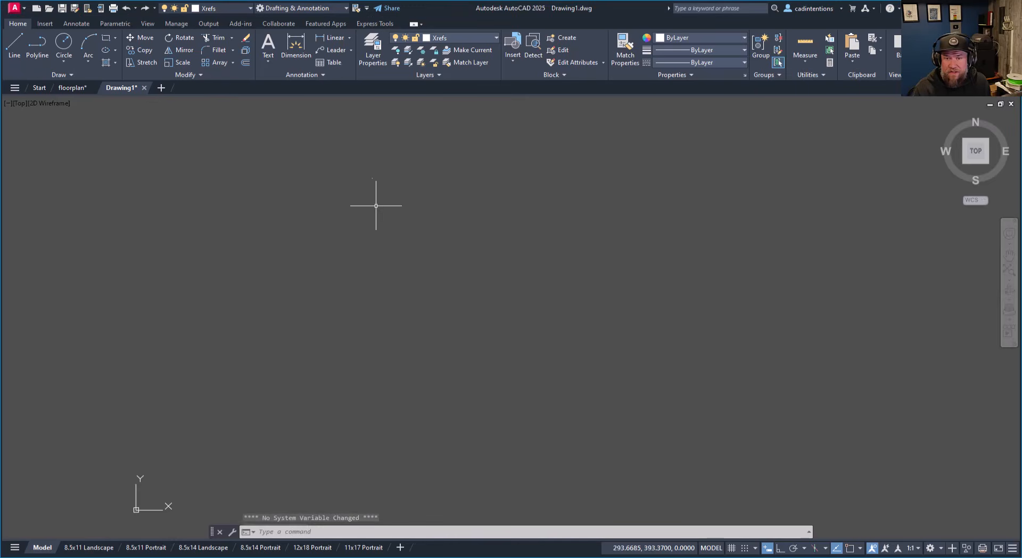
key(Escape)
key(Escape)
middle_drag(480, 231, 463, 230)
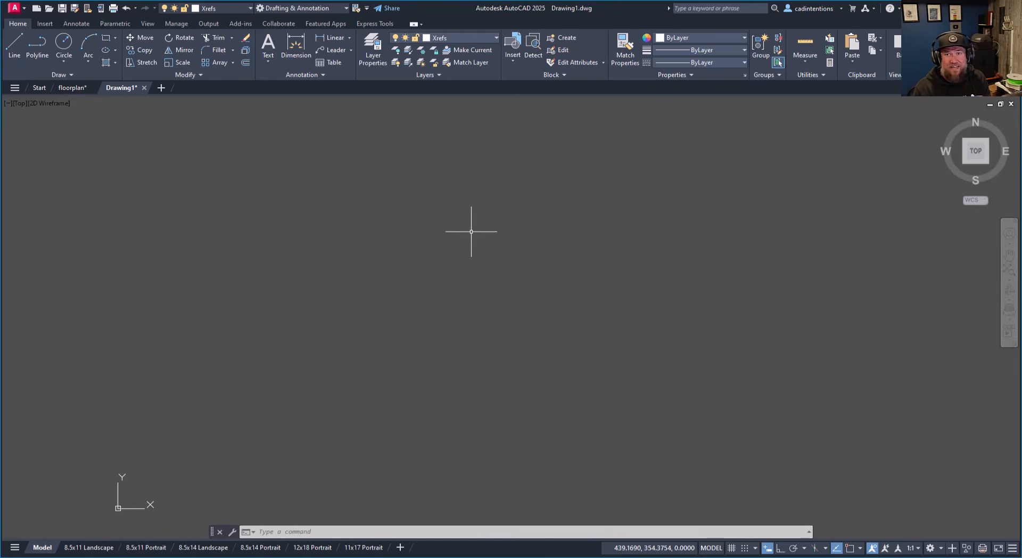
middle_drag(455, 254, 436, 241)
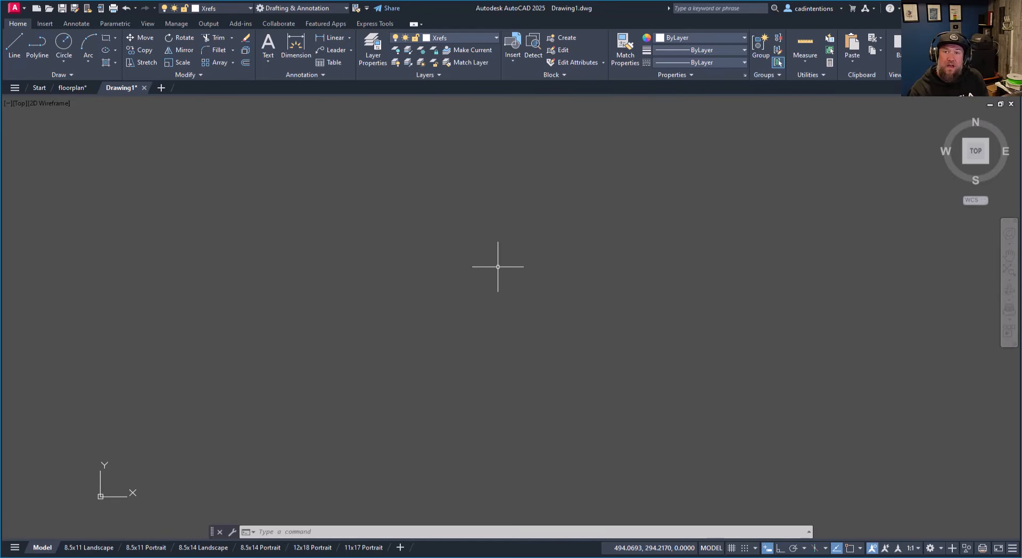
key(Escape)
key(Escape)
key(Escape)
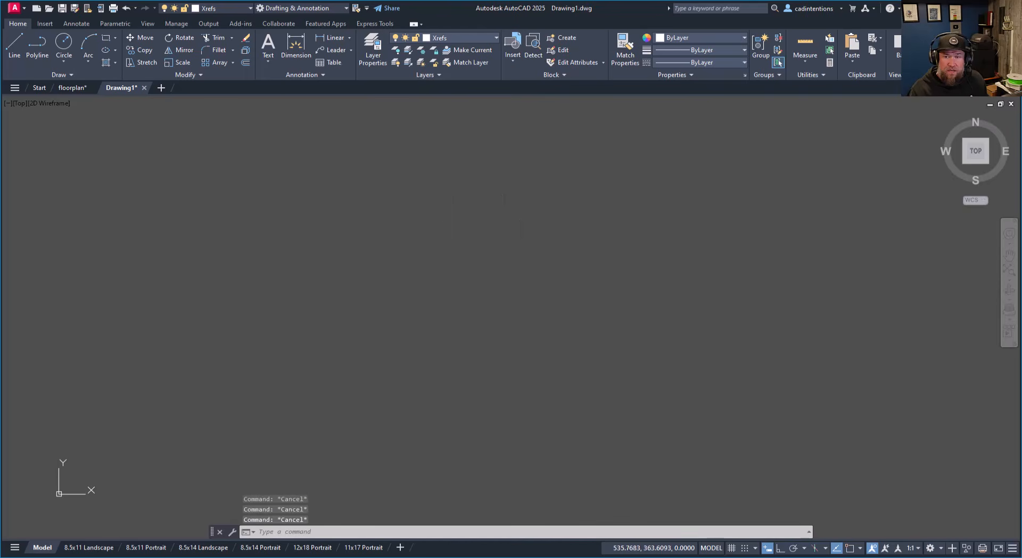
middle_drag(472, 206, 482, 203)
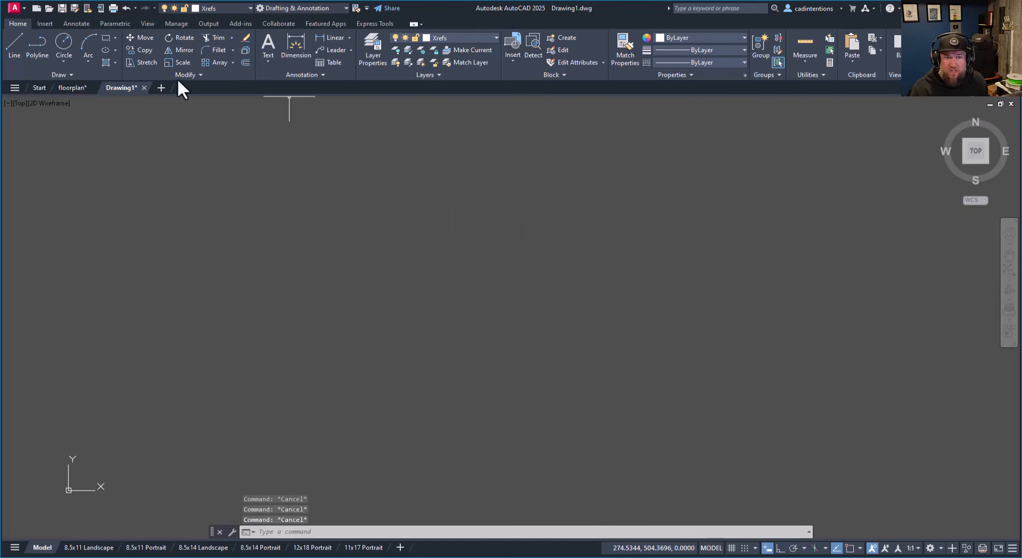
Step: Start attaching a reference file and browse to the folder C:\Users\Admin\Documents\_CAD\Demo\PDFs
click(51, 23)
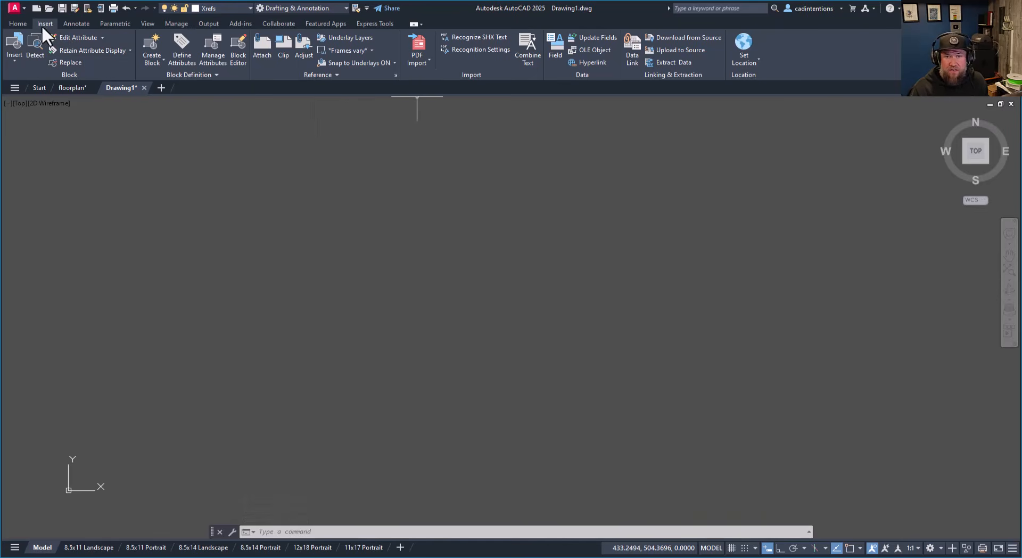
click(259, 47)
drag(418, 158, 301, 131)
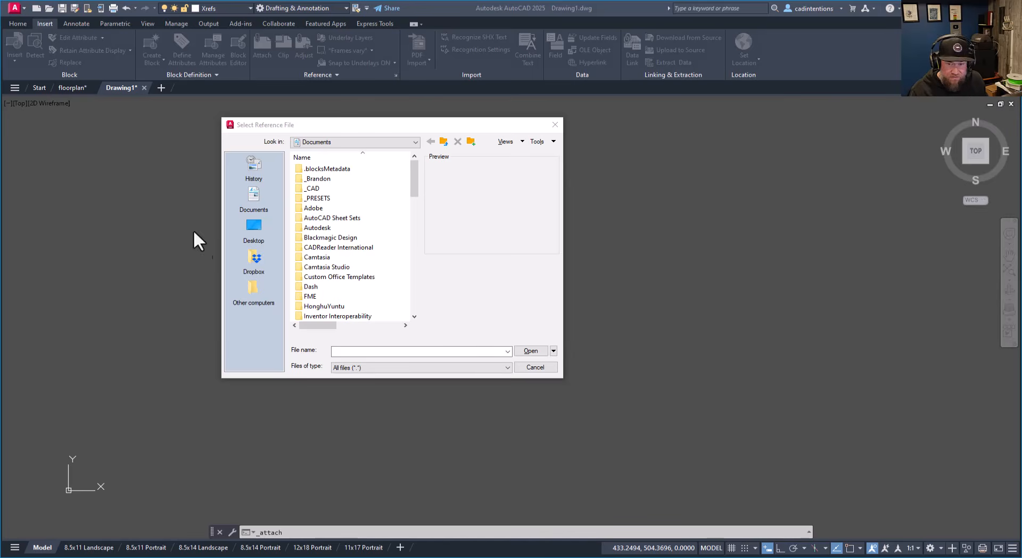
click(401, 351)
text(C:\Users\Admin\Documents\_CAD\Demo\PDFs)
click(532, 351)
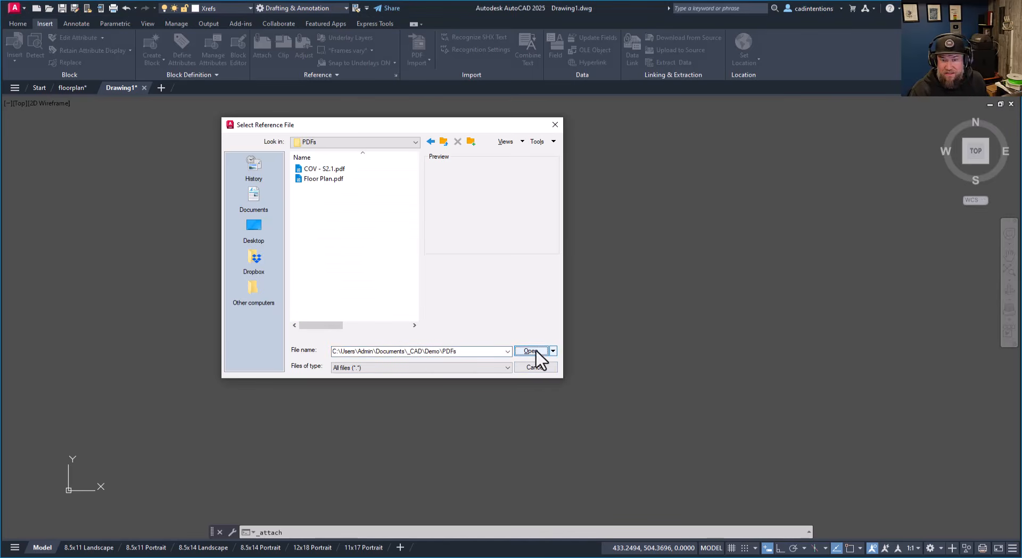
Step: Attach COV - S2.1.pdf as a PDF underlay, specifying the insertion point on-screen in the empty model space
click(322, 168)
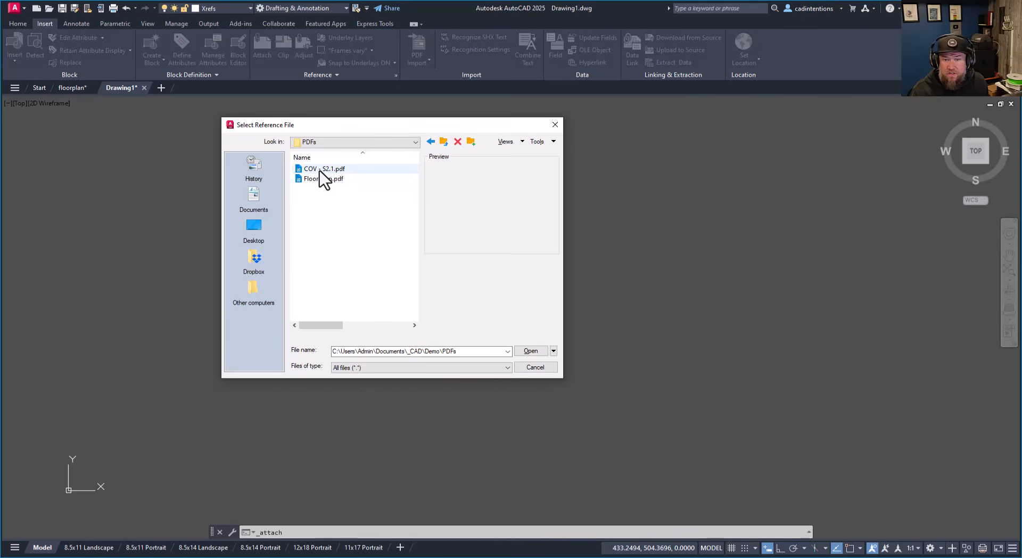
click(324, 179)
click(529, 351)
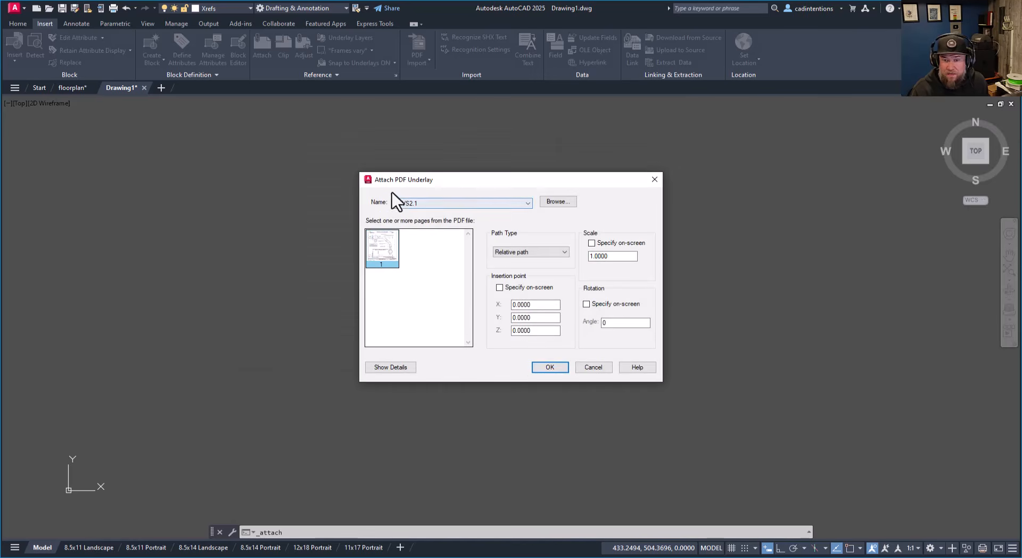
click(499, 288)
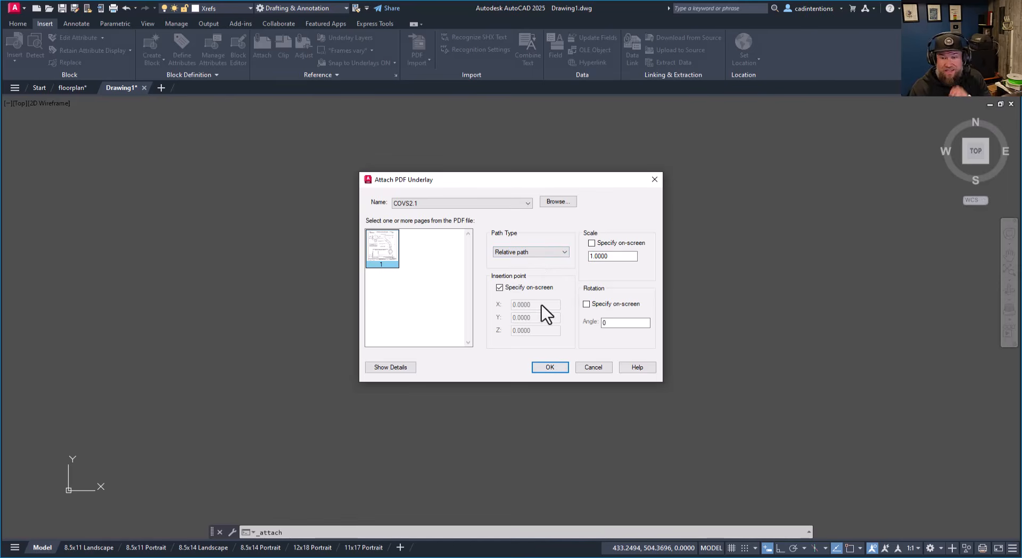
click(551, 367)
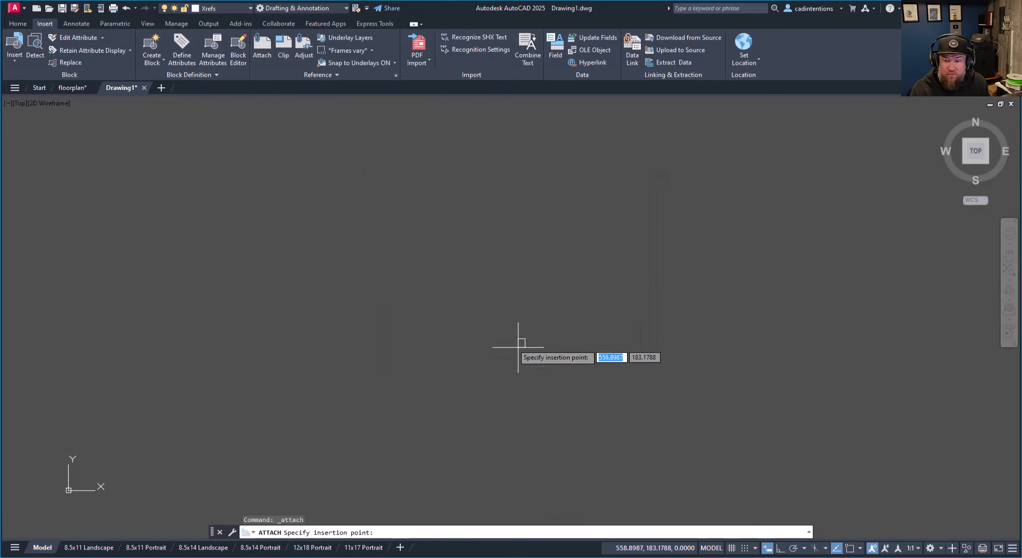
click(409, 287)
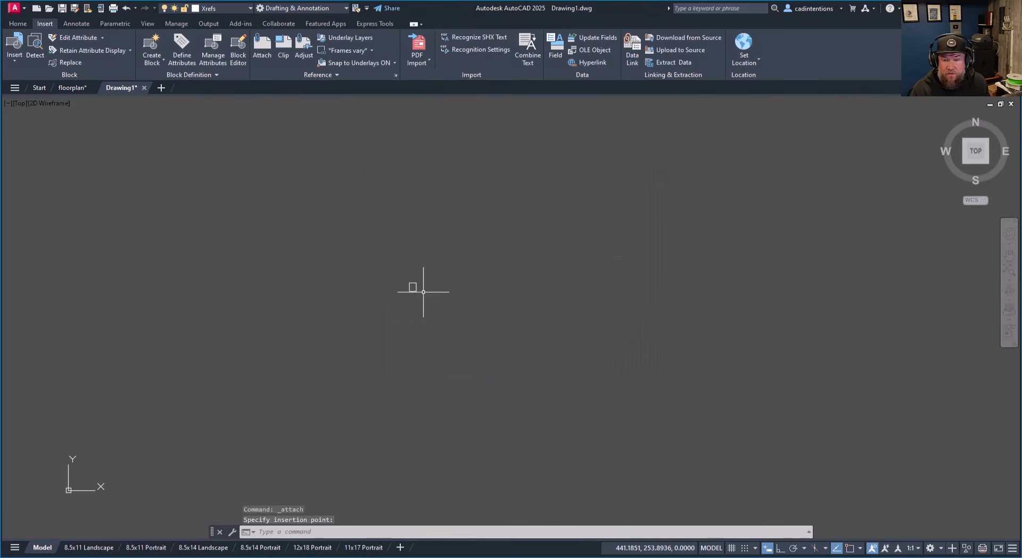
Step: Select the attached PDF underlay by its border and open its properties
scroll(423, 289, up, 3)
scroll(423, 289, up, 5)
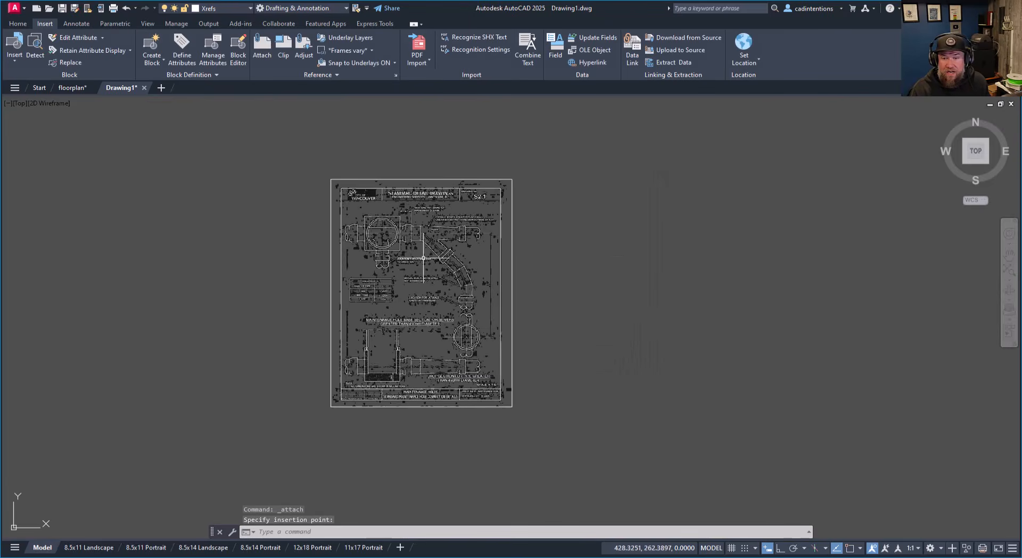
middle_drag(429, 298, 445, 313)
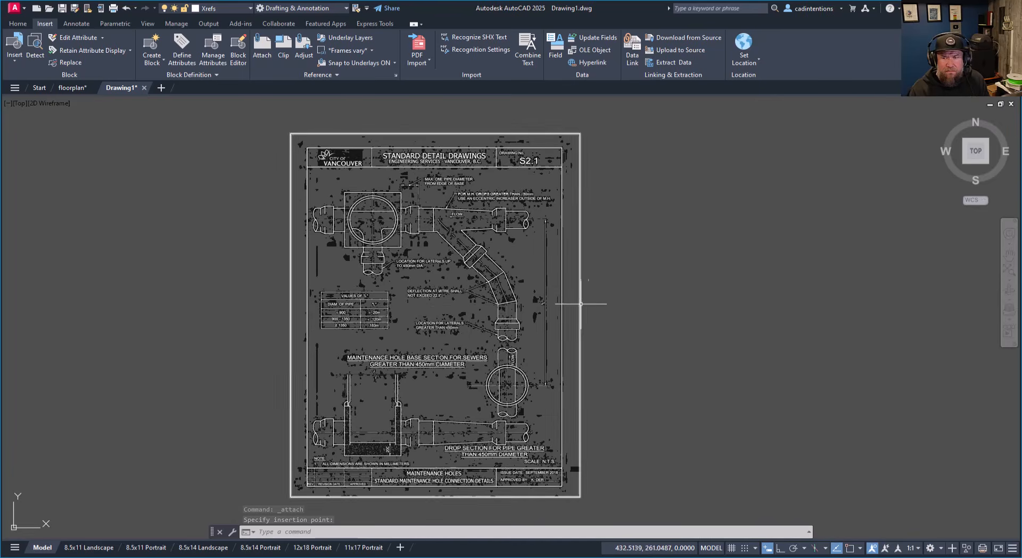
middle_drag(490, 322, 471, 279)
click(585, 278)
click(256, 198)
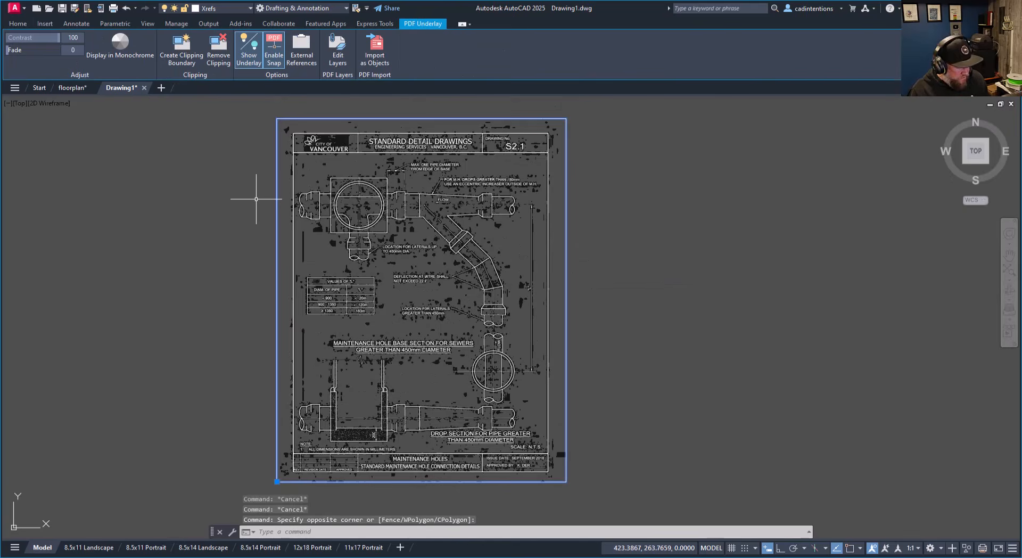
key(ctrl+1)
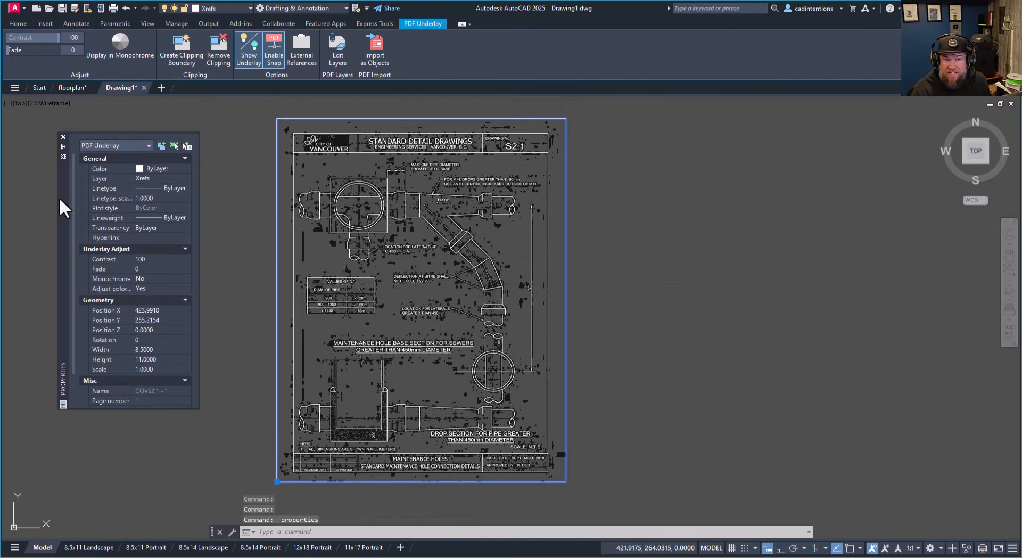
drag(60, 201, 81, 198)
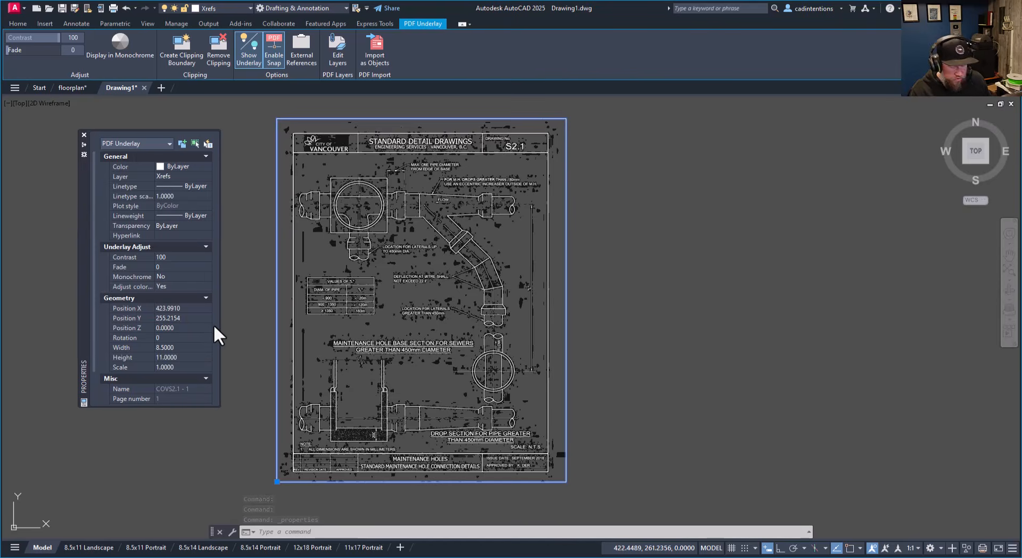
right_click(274, 292)
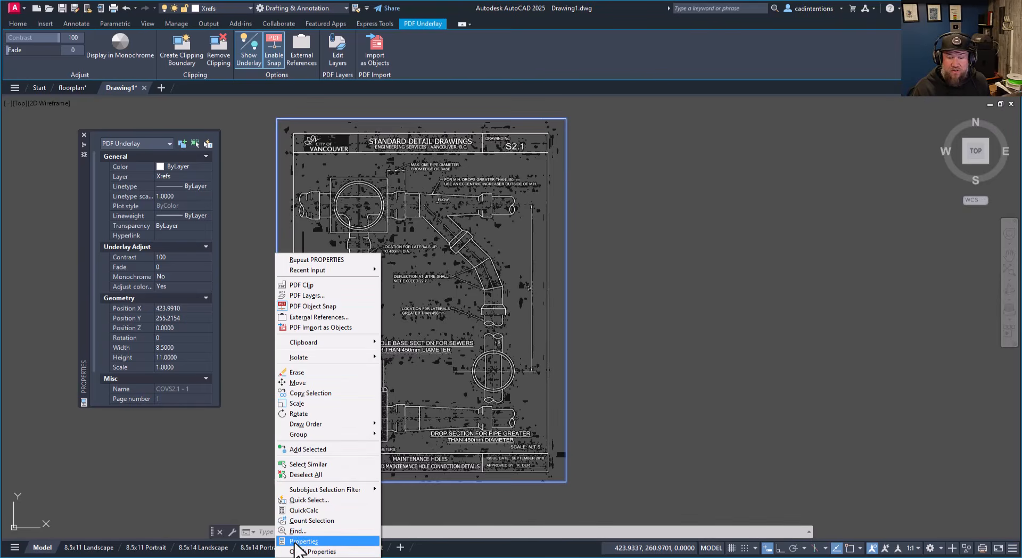
click(198, 433)
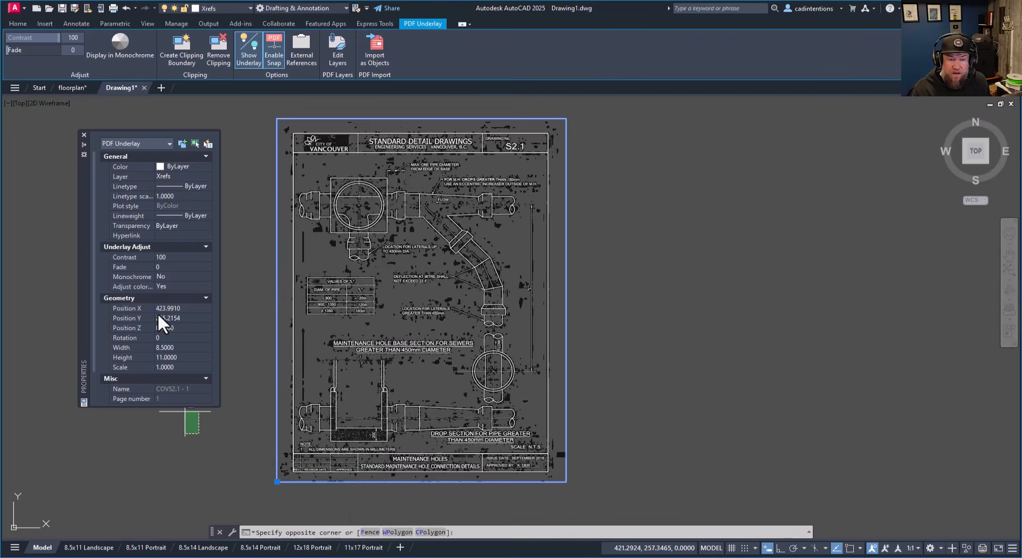
key(Escape)
Step: Set the PDF underlay's background colour adjustment to No and deselect the underlay
click(174, 288)
click(173, 288)
click(171, 309)
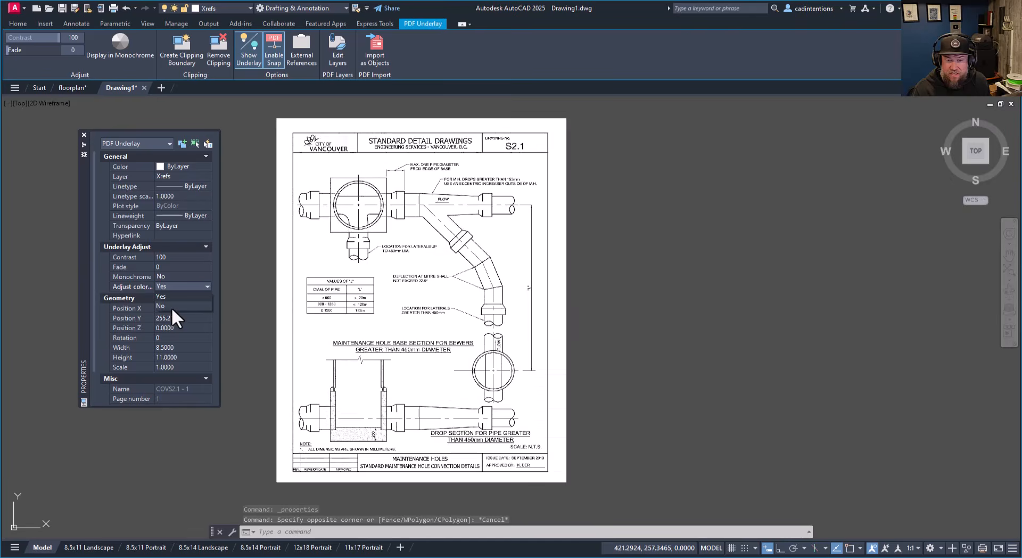
click(169, 295)
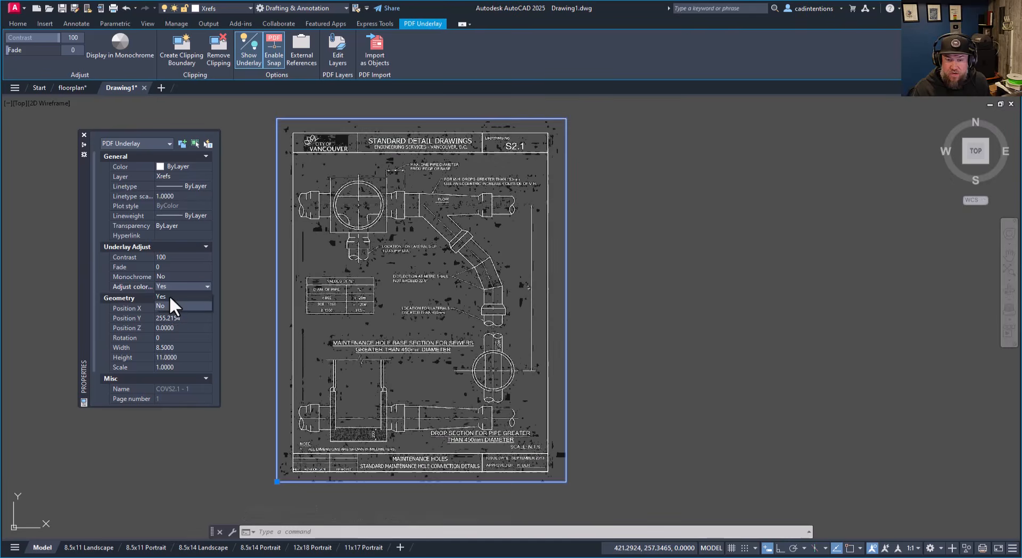
click(171, 305)
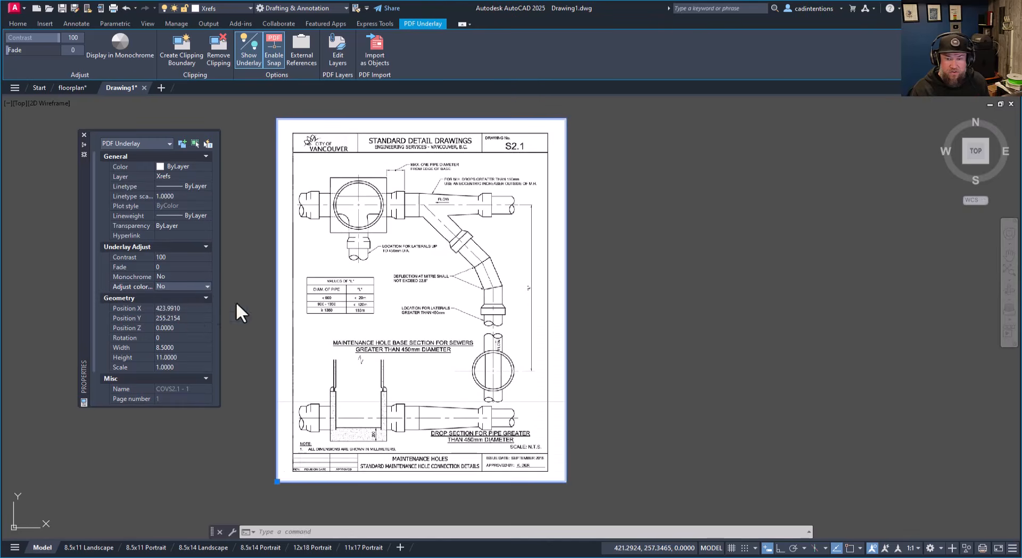
key(Escape)
Step: Examine the legibility of the maintenance hole details on the PDF underlay, both close up and as a full sheet
mouse_move(410, 284)
middle_down()
mouse_move(390, 295)
mouse_move(339, 263)
mouse_move(381, 319)
middle_up()
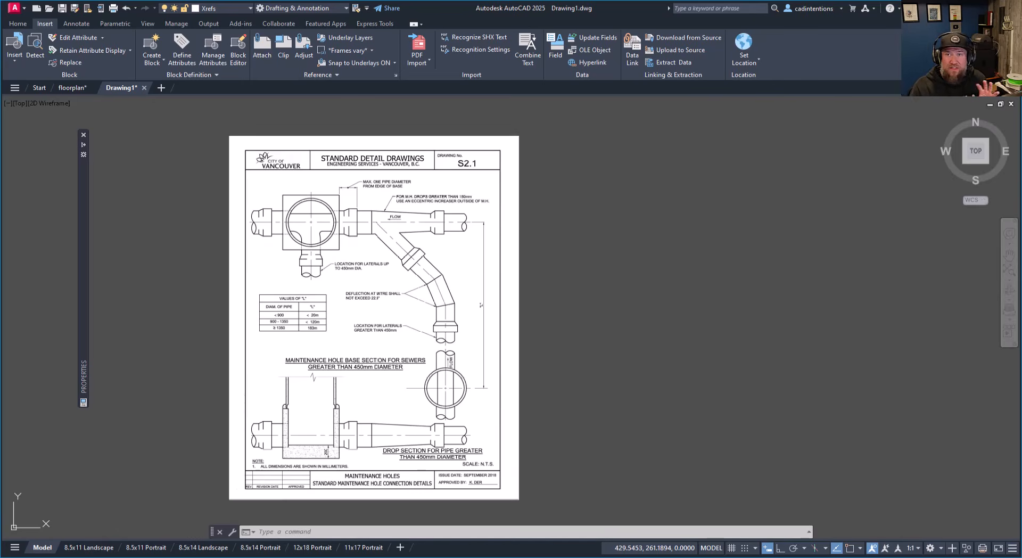
middle_drag(378, 317, 387, 301)
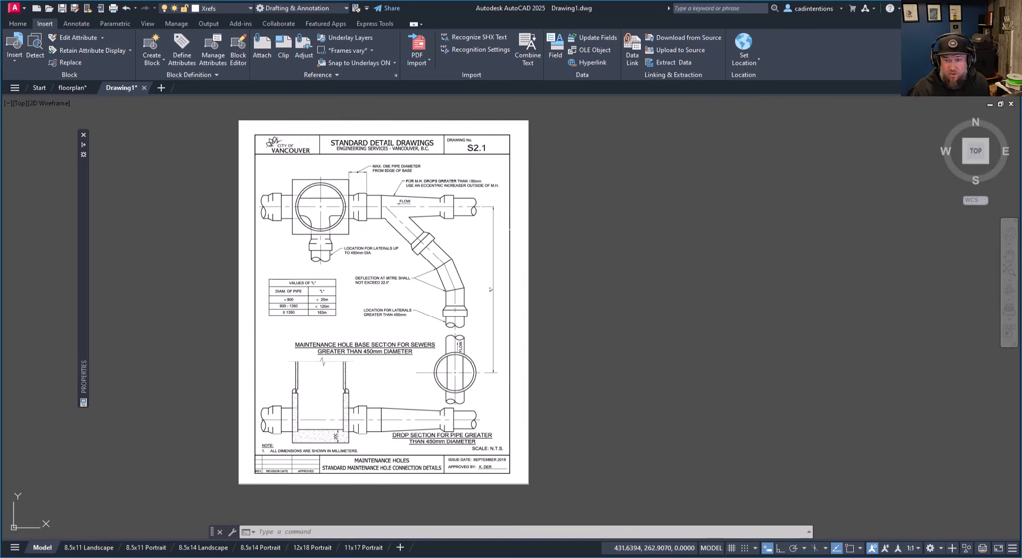
scroll(390, 216, up, 2)
key(Escape)
key(Escape)
key(Escape)
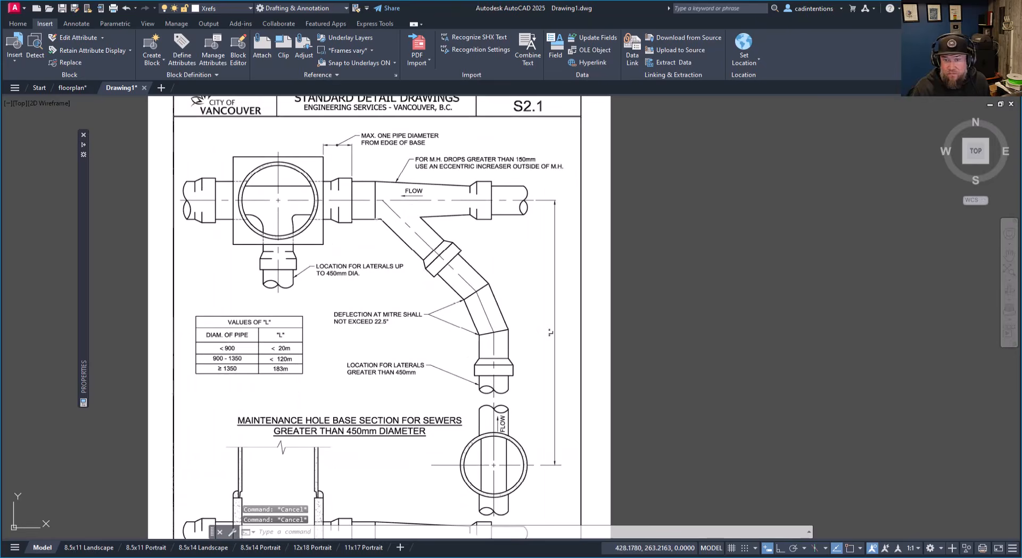
middle_drag(390, 216, 465, 271)
middle_drag(734, 299, 684, 269)
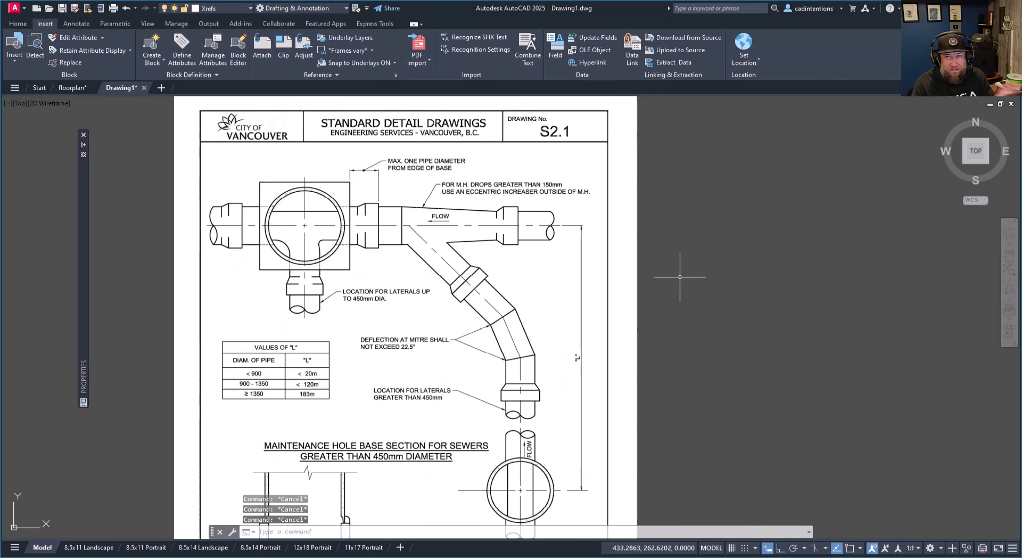
scroll(680, 277, down, 2)
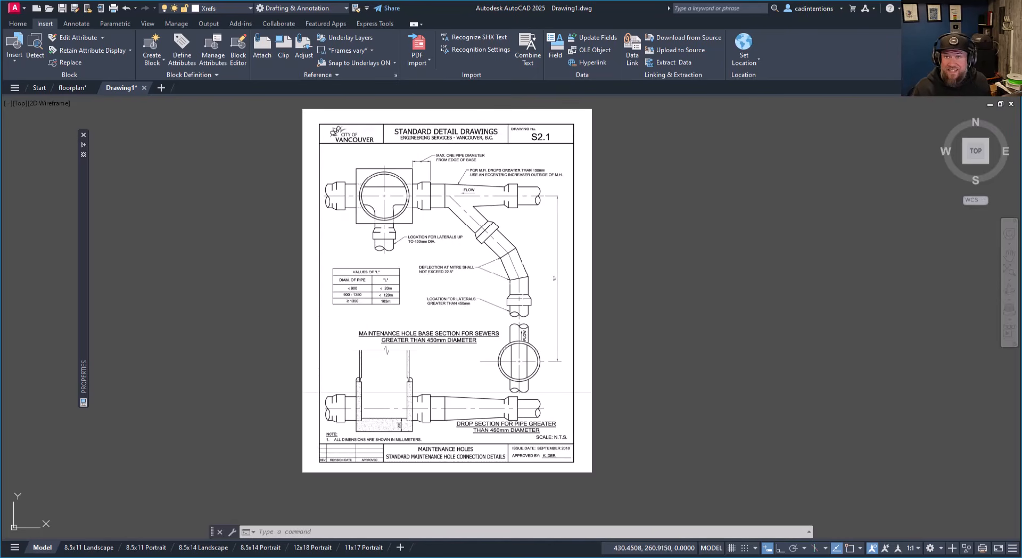
middle_drag(558, 254, 500, 254)
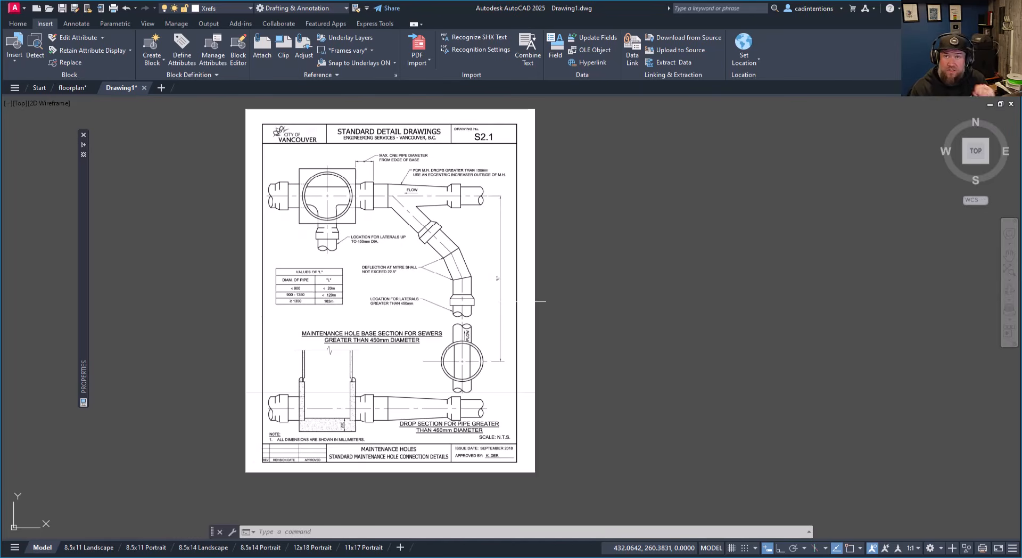
middle_drag(503, 278, 504, 288)
scroll(521, 310, up, 1)
scroll(475, 358, down, 1)
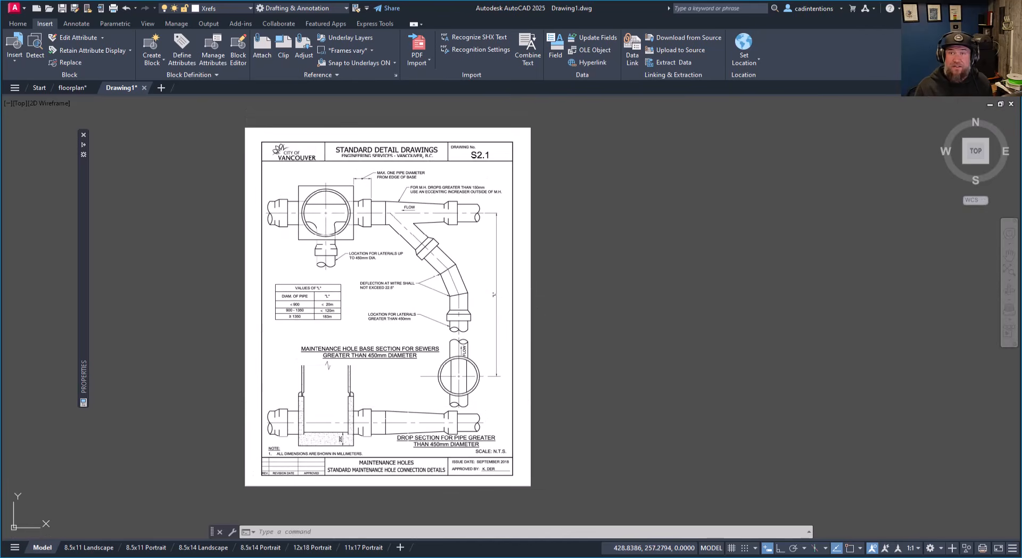
Step: Start scaling the PDF underlay, placing the base point at the lower end of the 200 dimension in the maintenance hole base
middle_drag(374, 366, 402, 309)
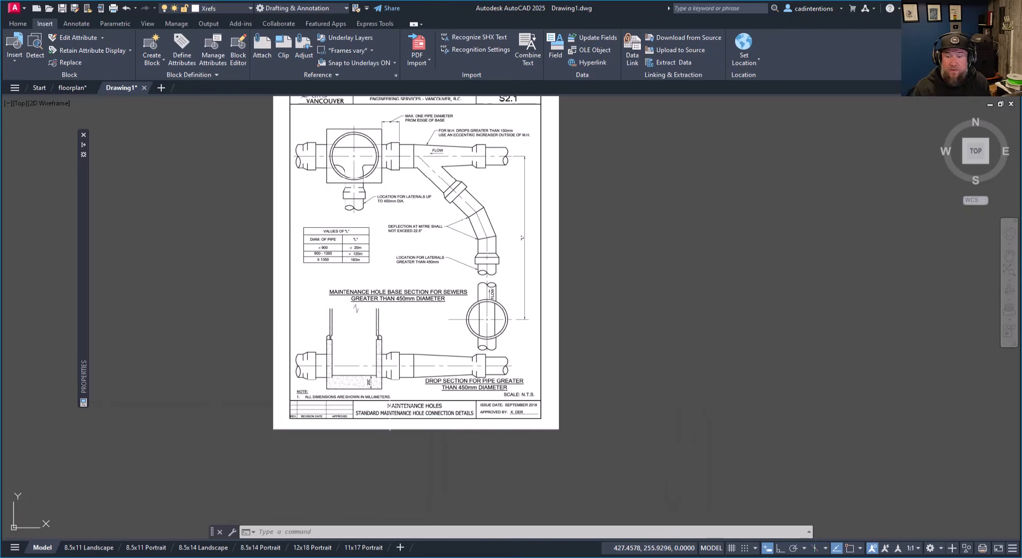
click(399, 446)
click(373, 421)
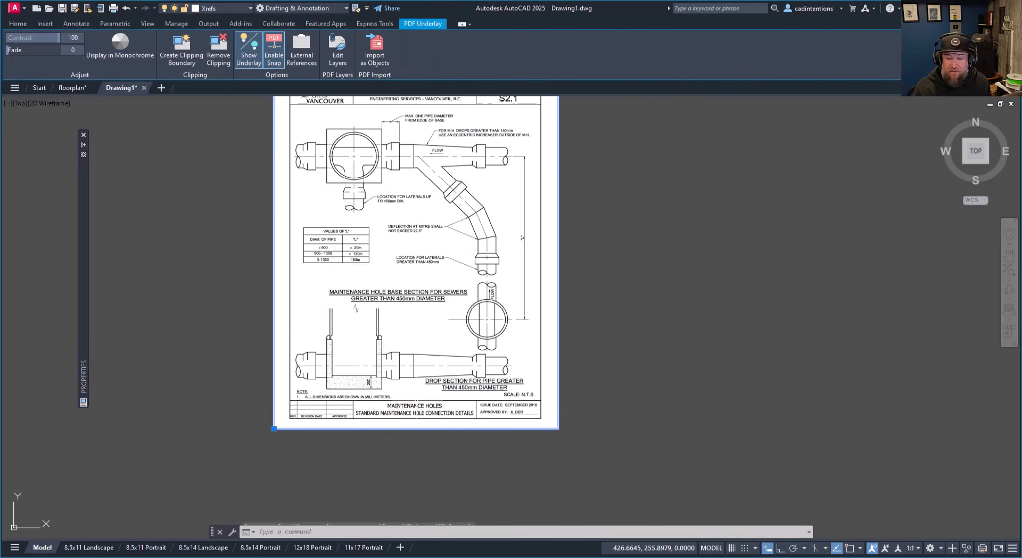
text(sca)
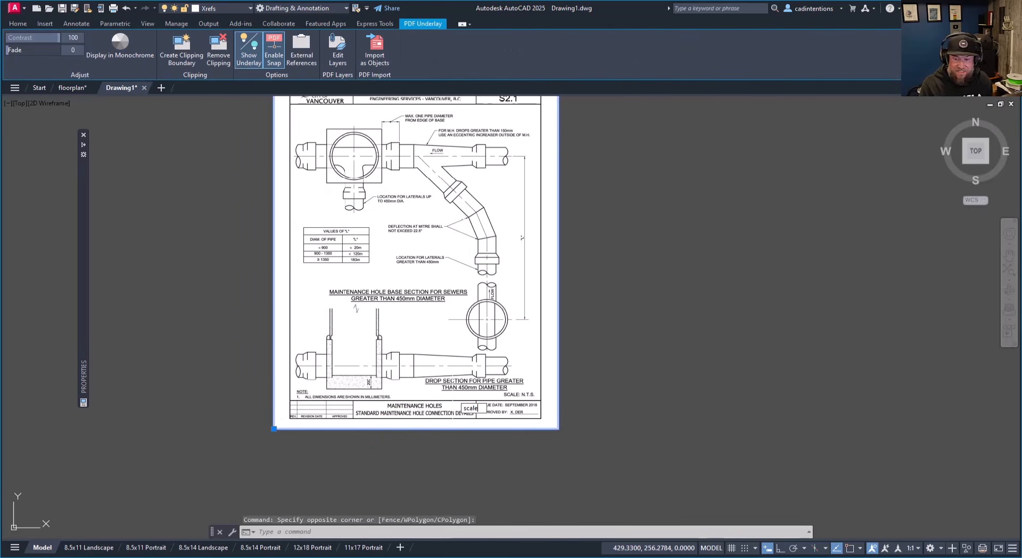
text(le)
key(Return)
scroll(388, 387, up, 4)
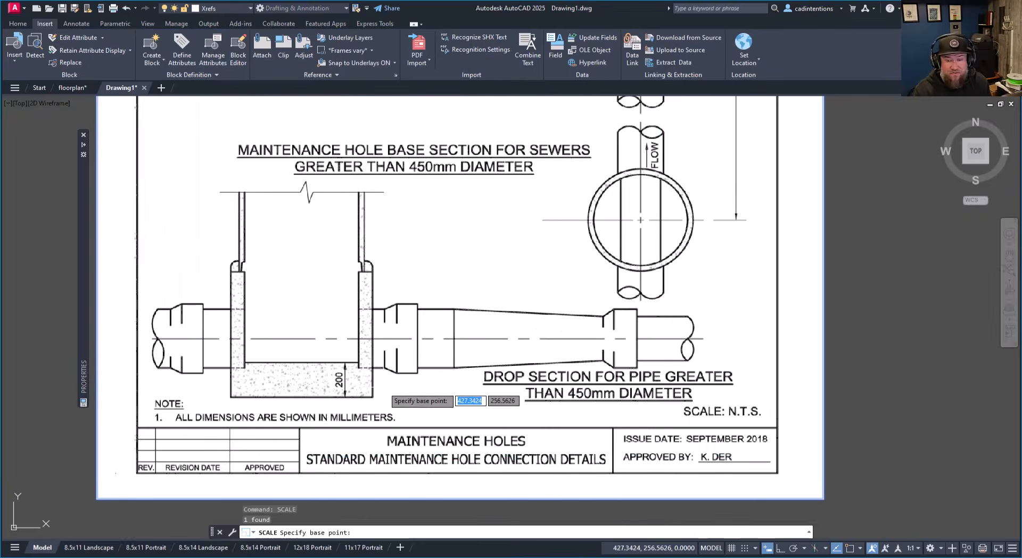
scroll(384, 395, up, 6)
middle_drag(354, 356, 377, 376)
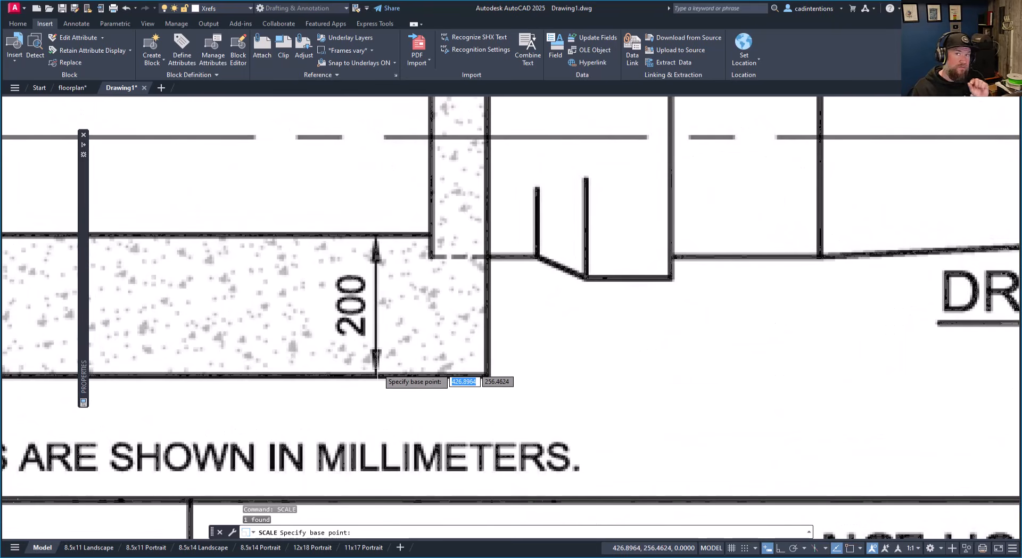
middle_drag(385, 356, 378, 368)
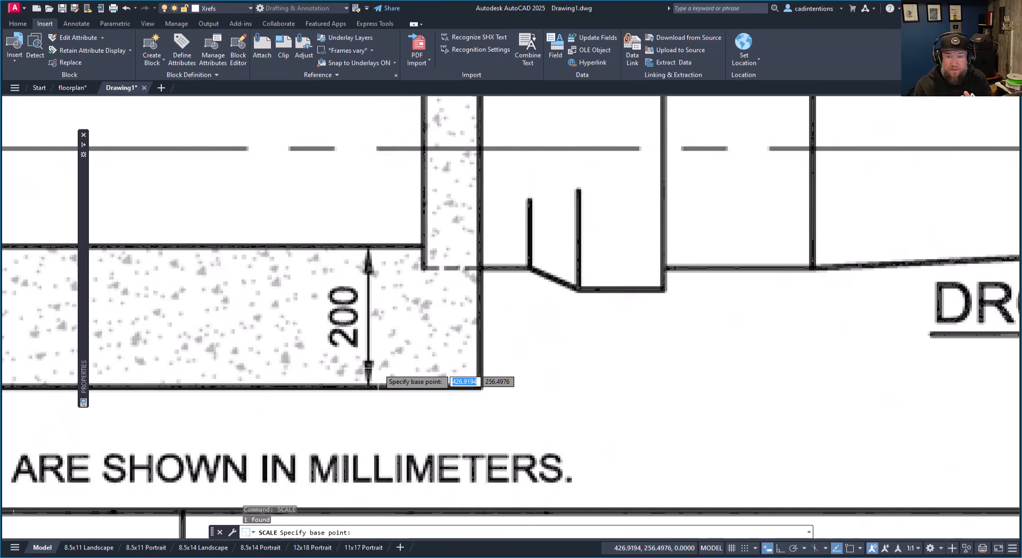
scroll(391, 358, down, 2)
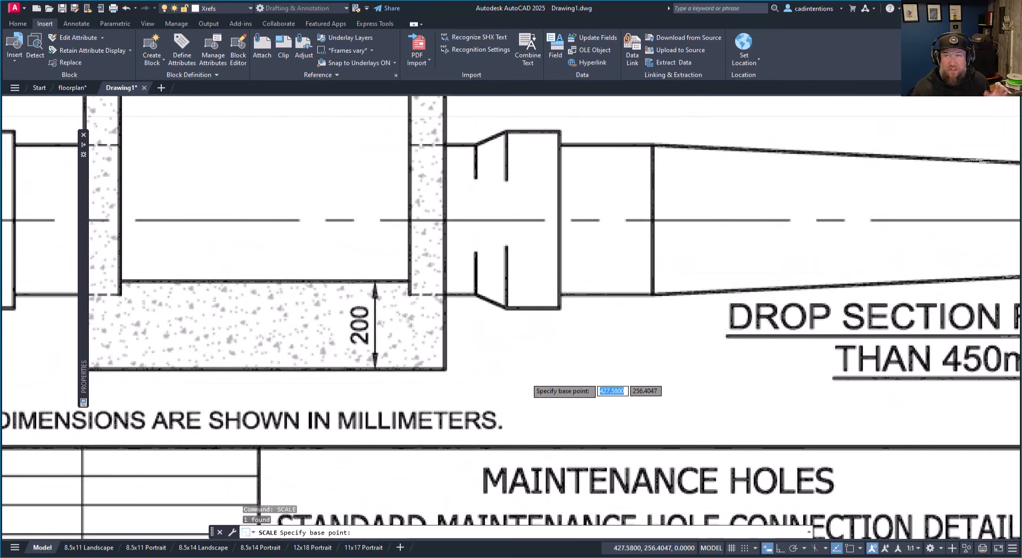
scroll(367, 351, up, 2)
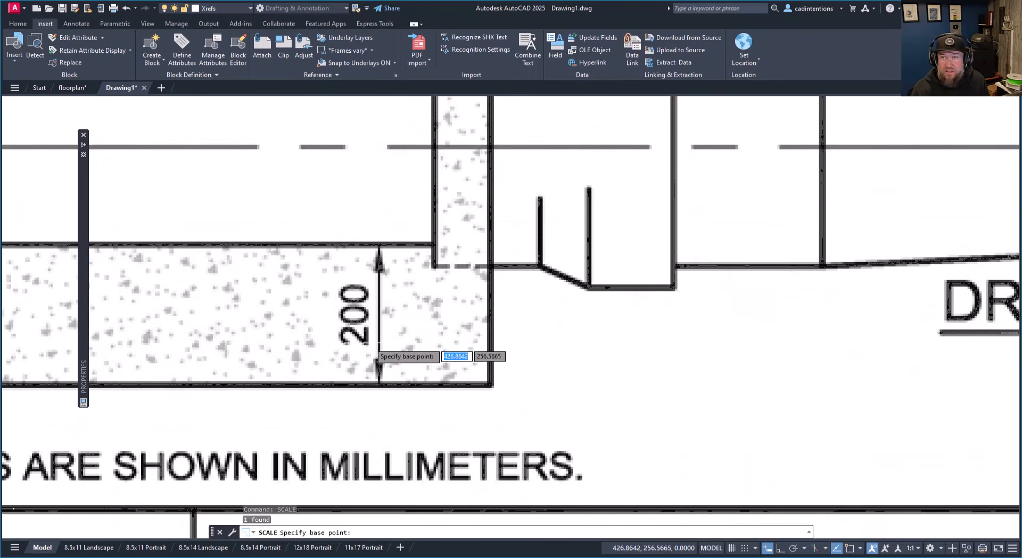
middle_drag(379, 334, 369, 364)
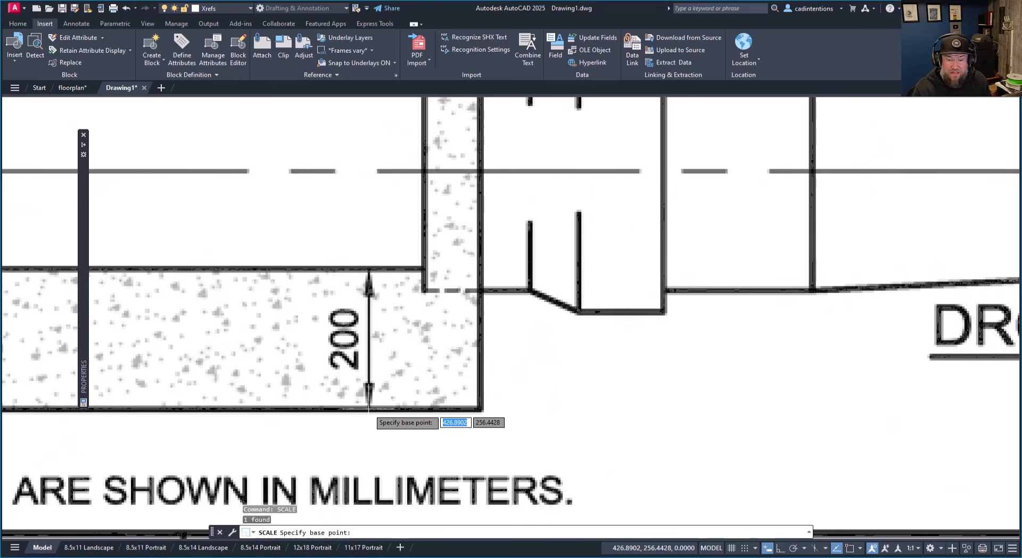
click(369, 410)
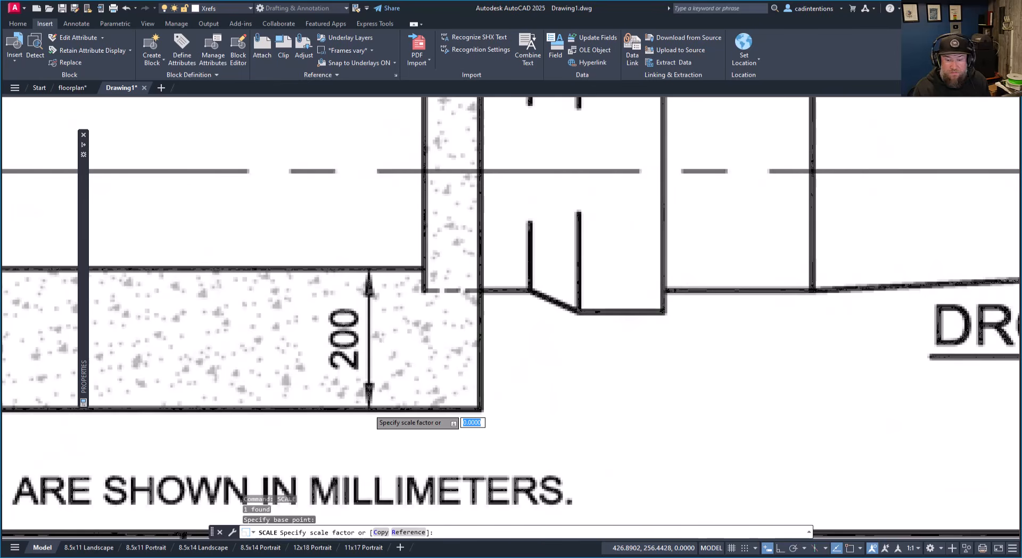
Step: Scale the underlay by reference, using the 200 dimension's vertical extent with ortho on as reference length and 0.2 as the new length
text(r)
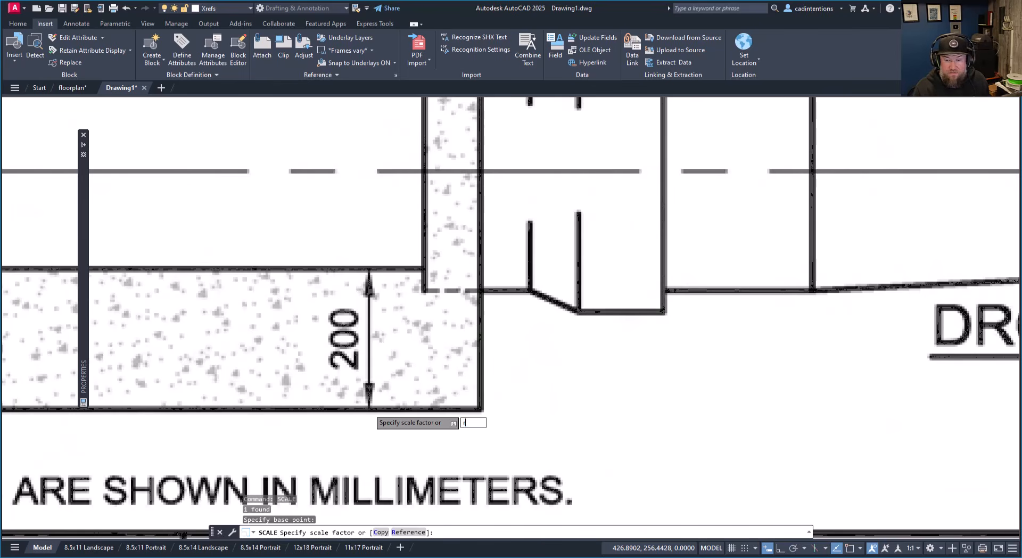
key(Return)
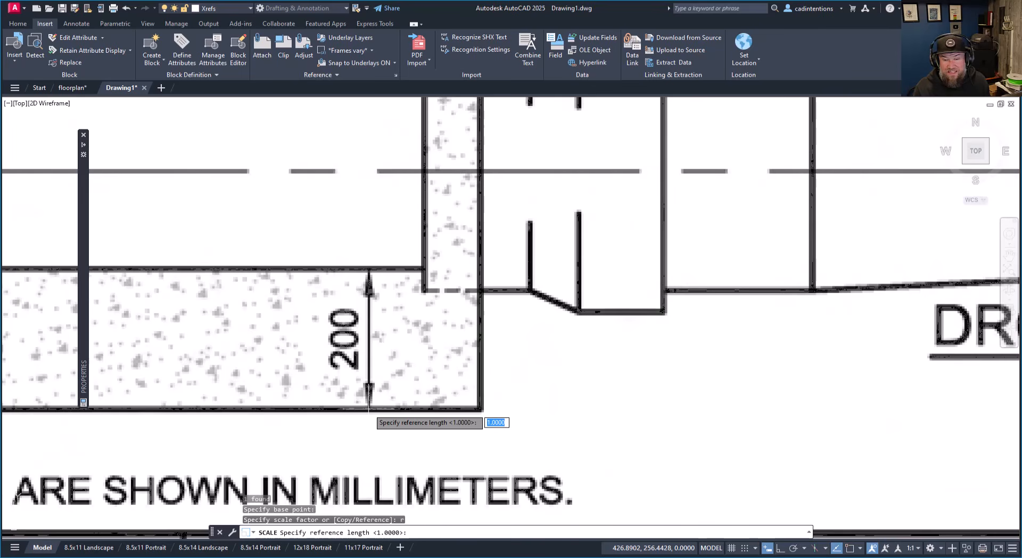
click(369, 409)
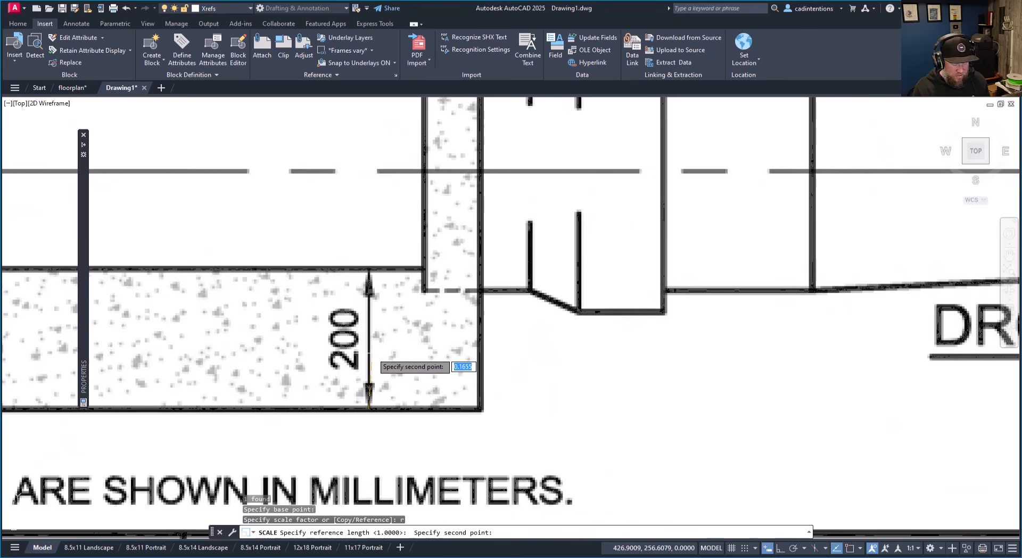
key(F8)
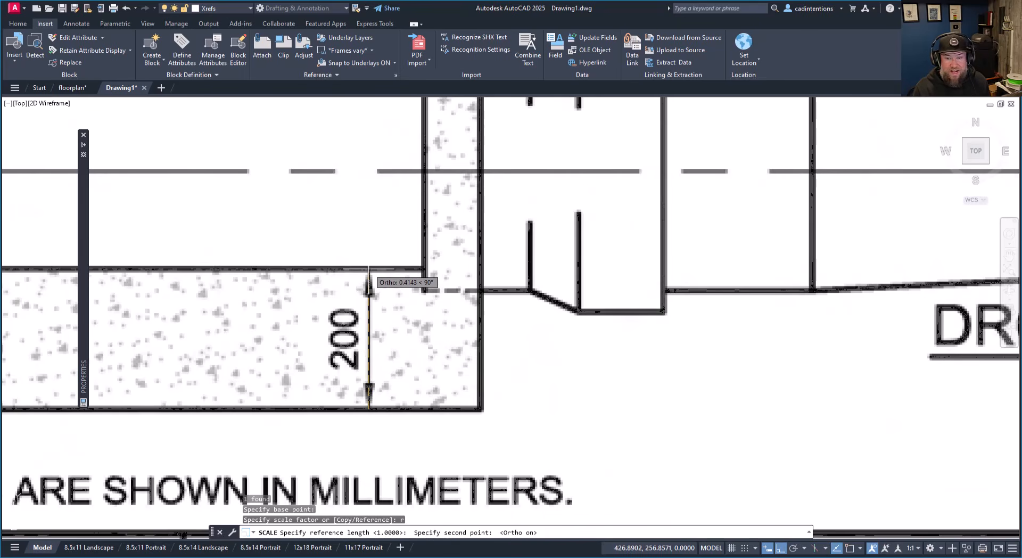
click(369, 282)
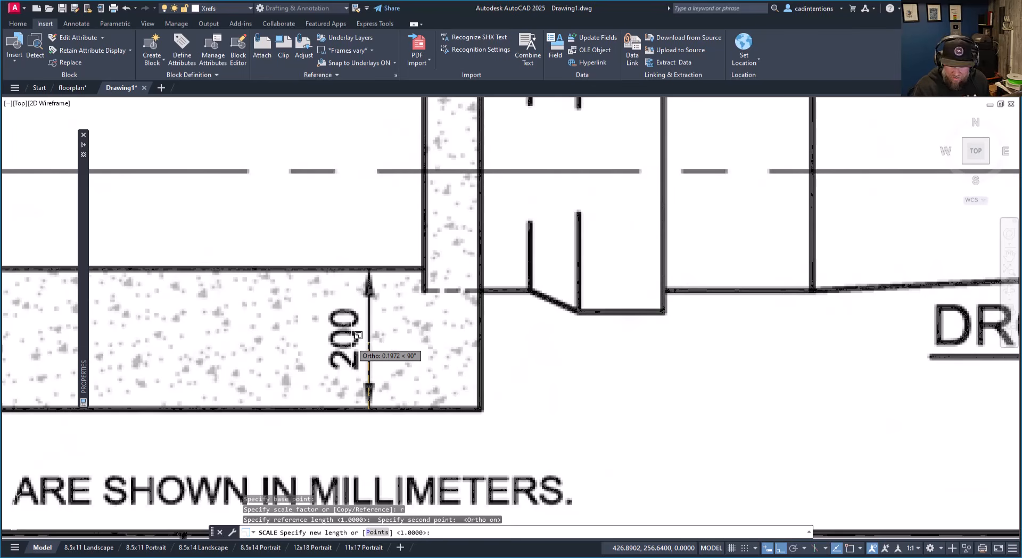
text(.)
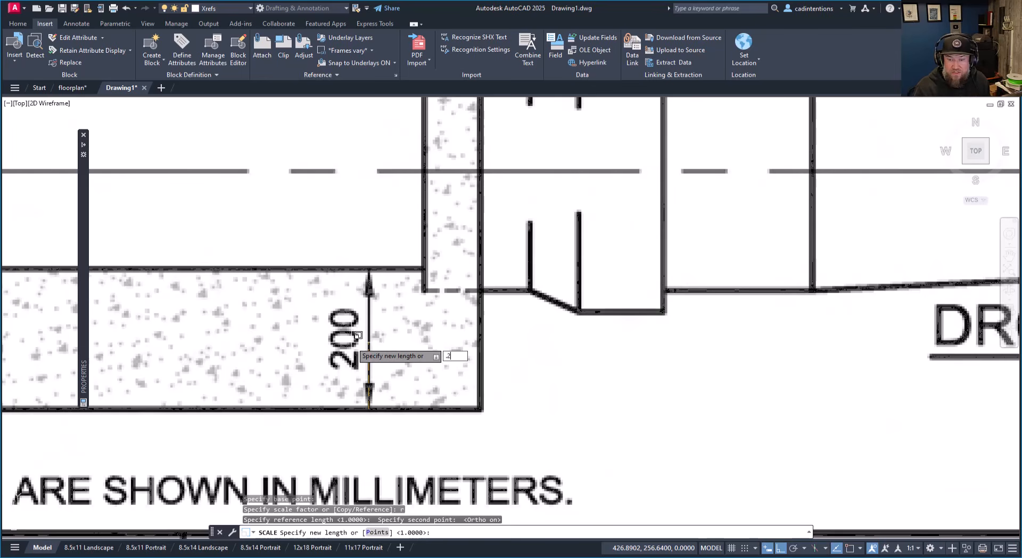
text(2)
key(Return)
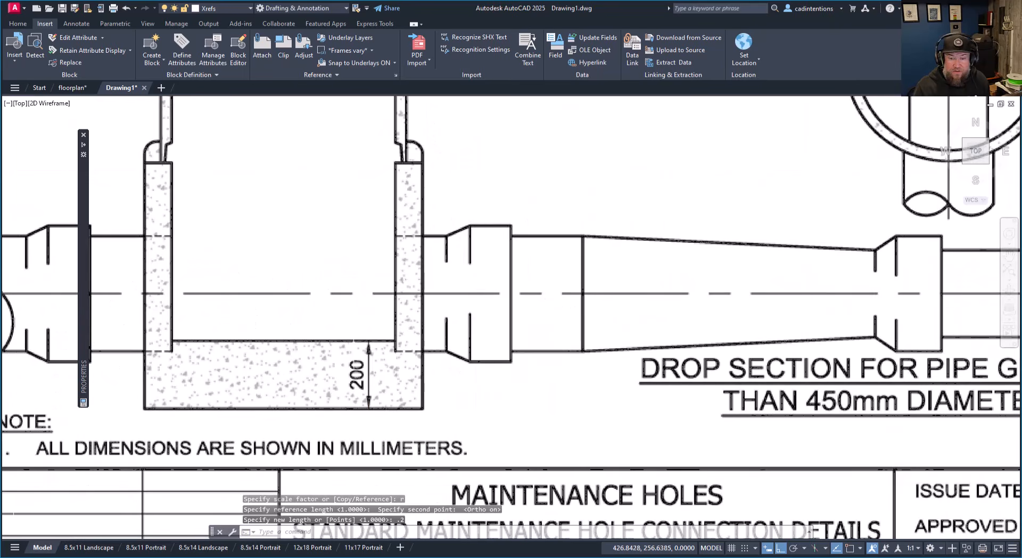
scroll(351, 341, down, 4)
key(Escape)
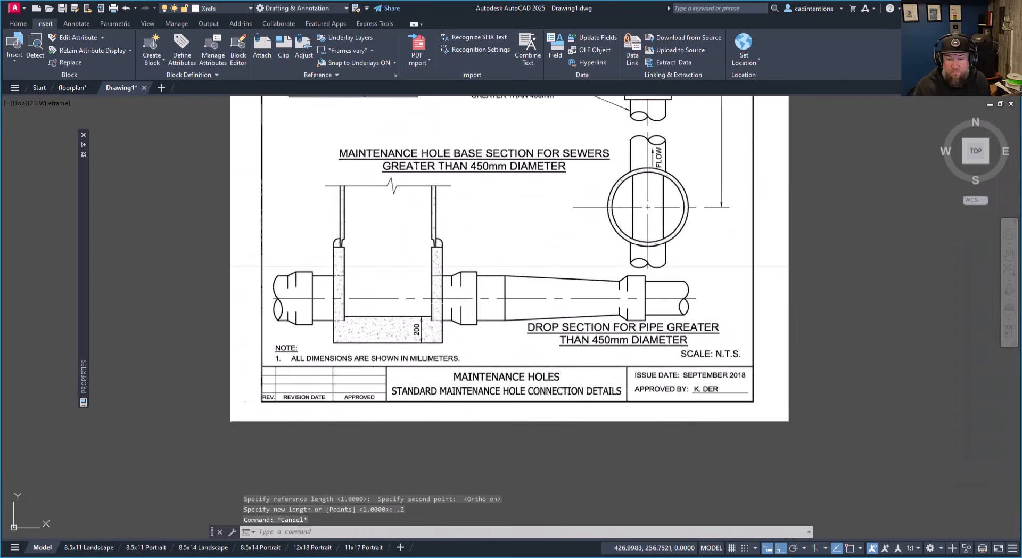
Step: Measure the distance between the two ends of the 200 dimension on the scaled underlay
scroll(425, 321, up, 6)
key(Escape)
key(Escape)
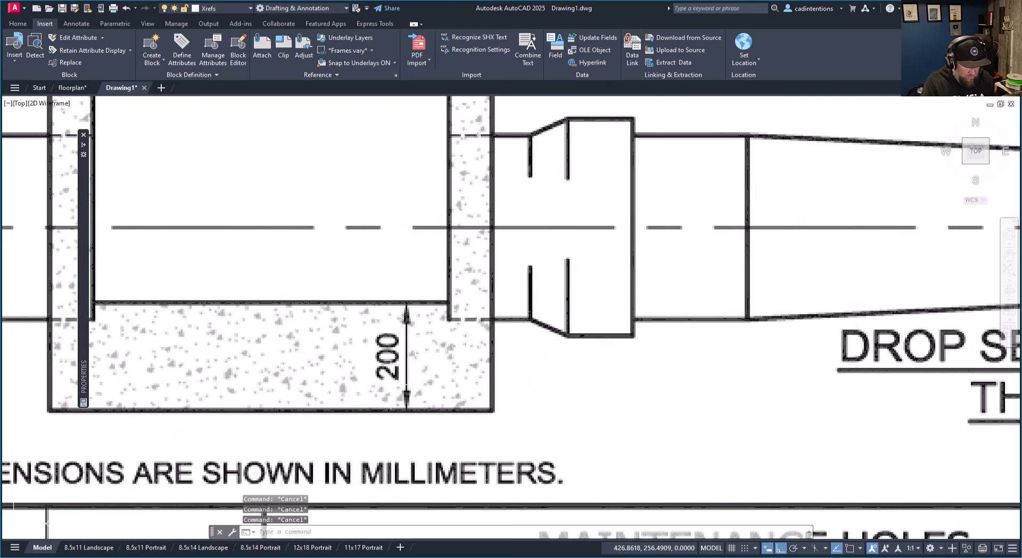
text(DIST)
key(Return)
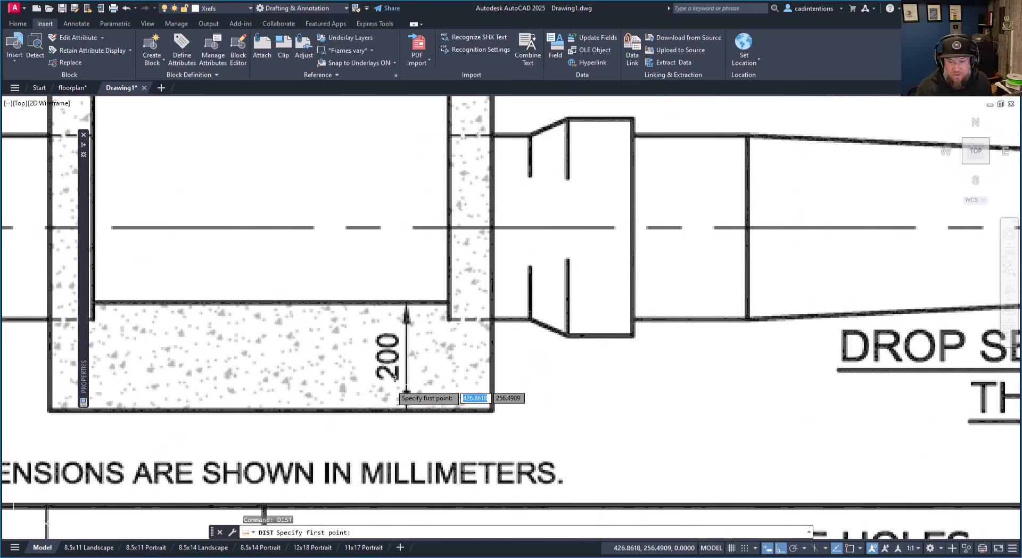
click(406, 409)
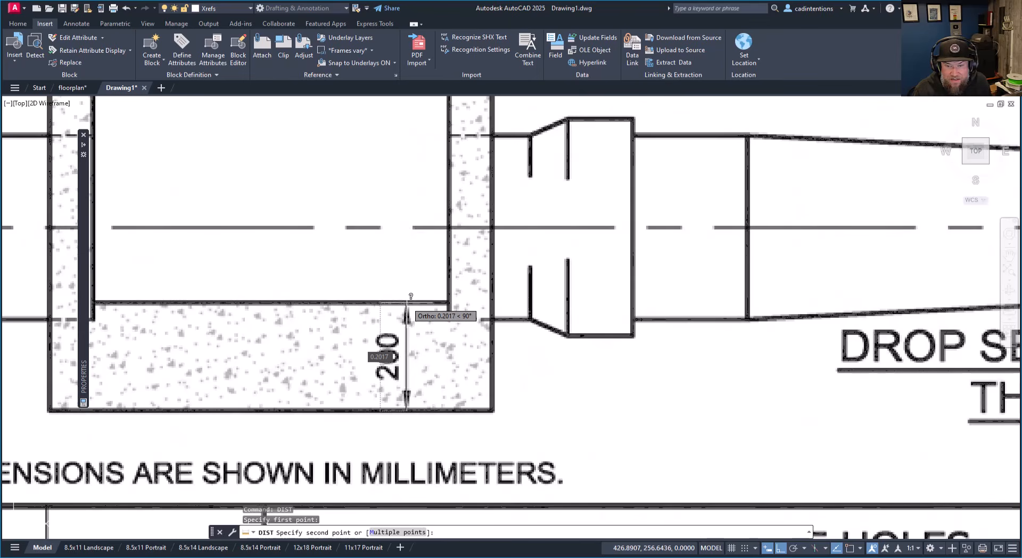
click(403, 303)
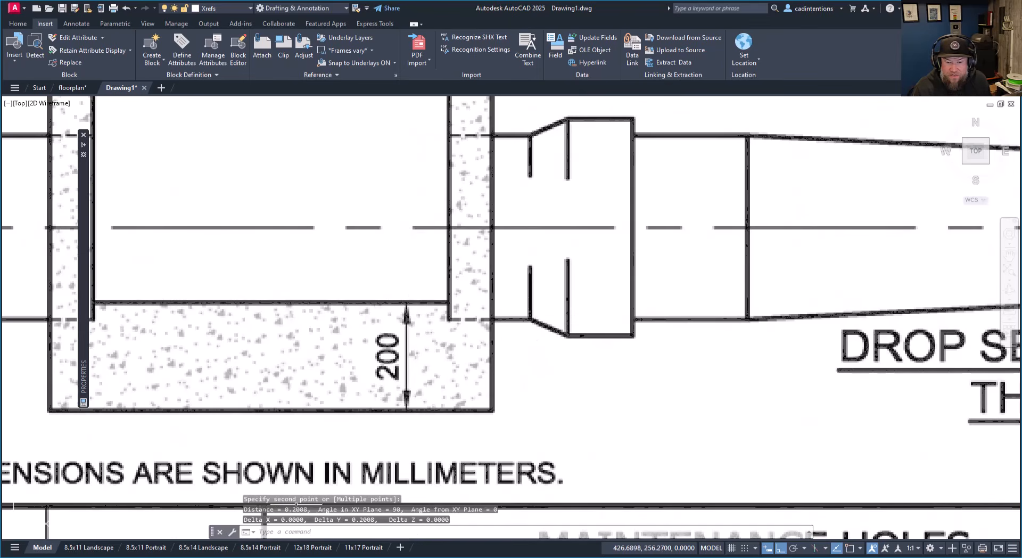
key(Escape)
key(Escape)
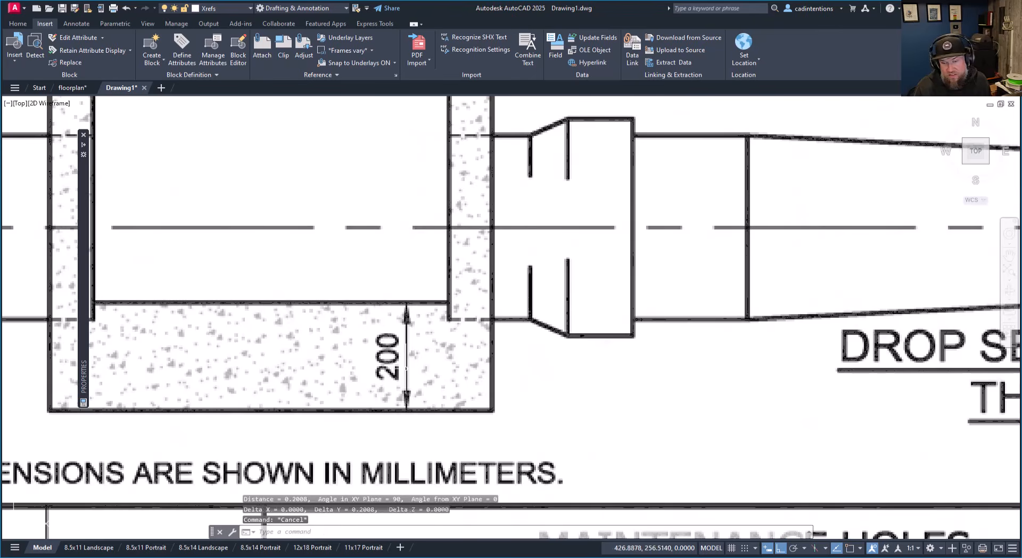
scroll(432, 306, down, 5)
middle_drag(448, 305, 446, 374)
scroll(446, 373, down, 2)
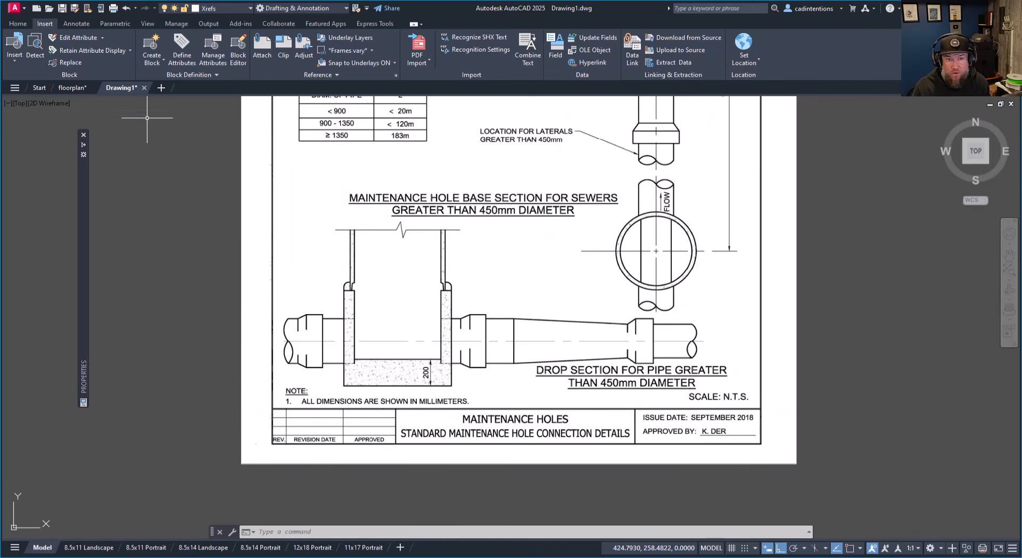
Step: Switch to the floorplan drawing
click(72, 88)
middle_drag(352, 304, 333, 268)
scroll(337, 270, down, 2)
scroll(398, 269, up, 2)
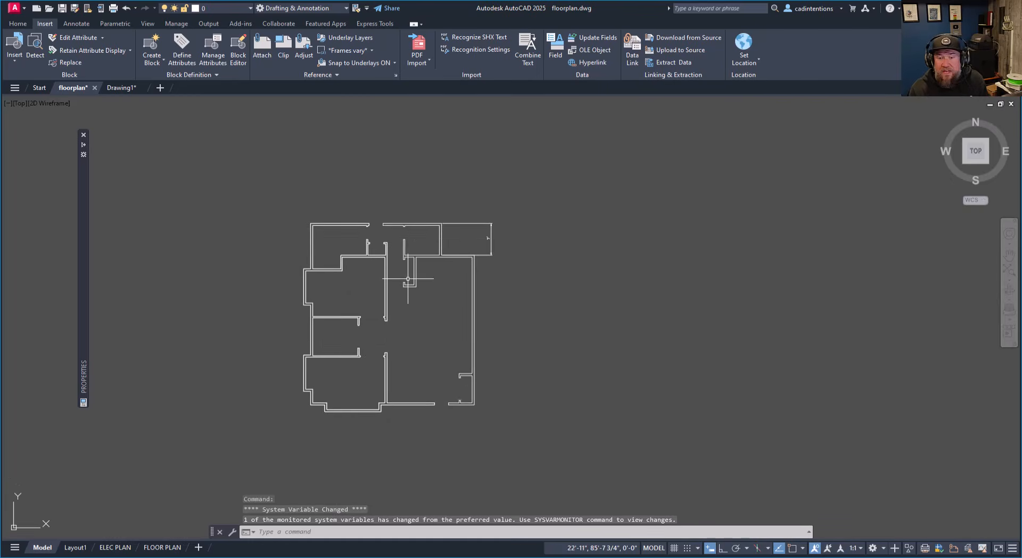
middle_drag(444, 259, 433, 241)
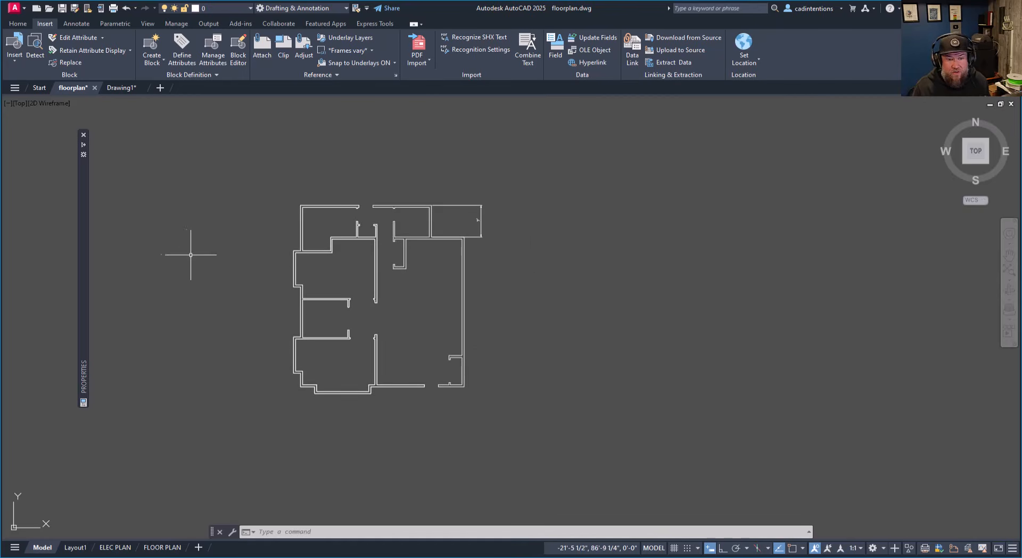
Step: Attach Floor Plan.pdf as a PDF underlay at scale 1.00, specifying its insertion point on-screen in the empty space beside the existing walls
click(265, 50)
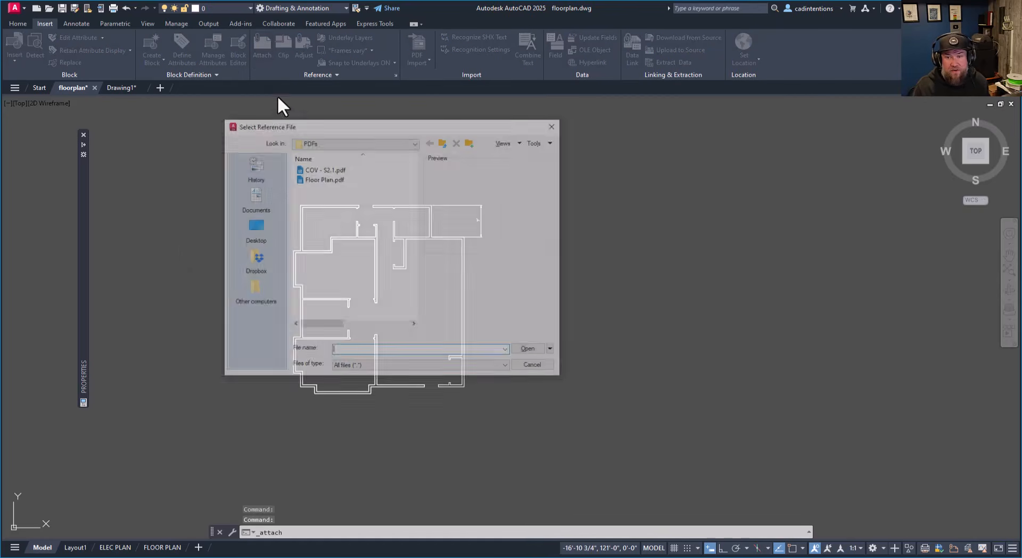
click(322, 180)
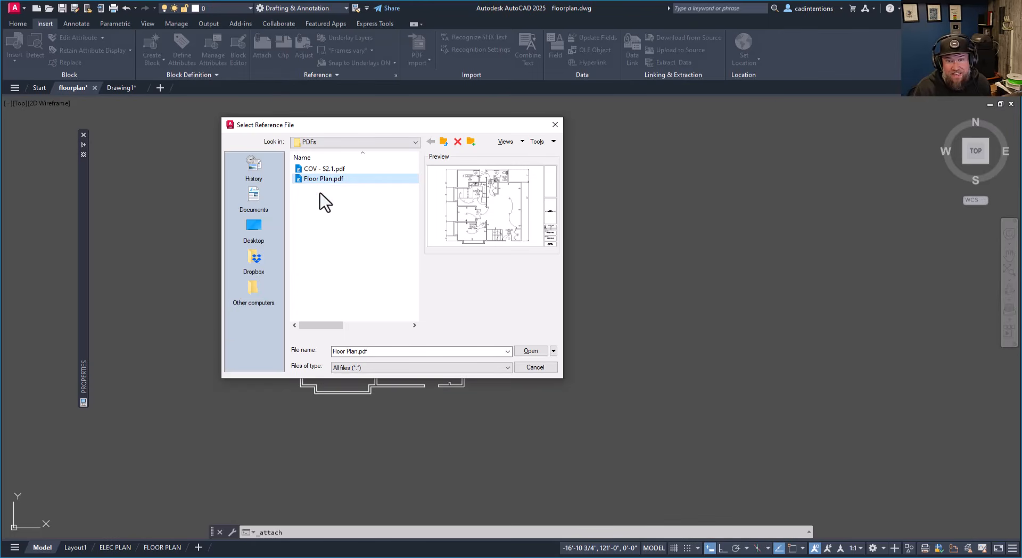
click(530, 352)
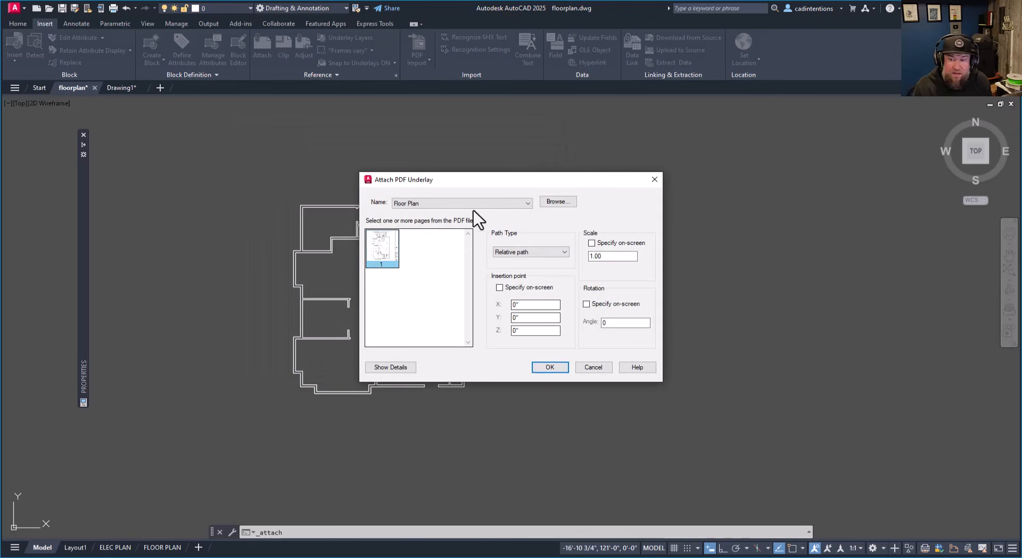
click(499, 288)
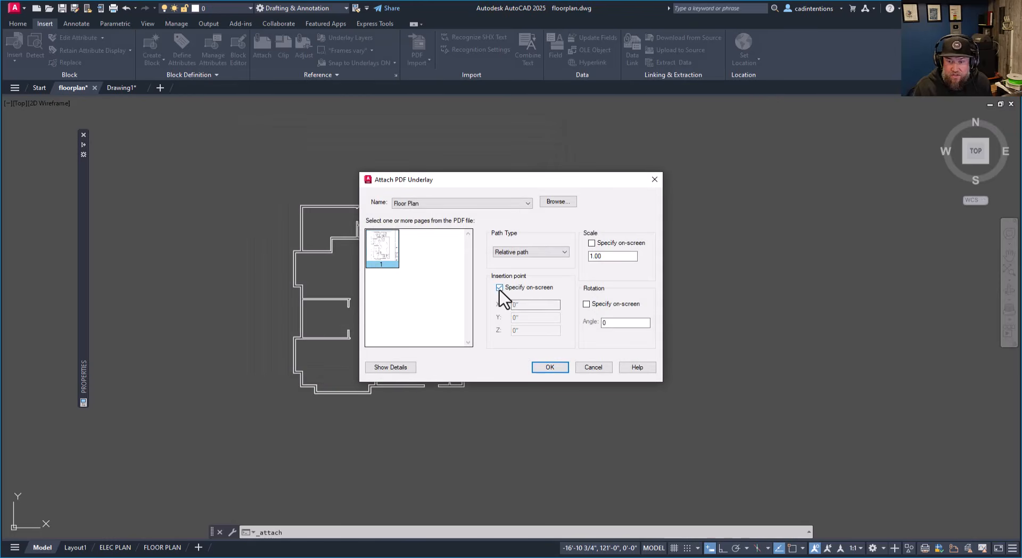
click(548, 368)
click(585, 308)
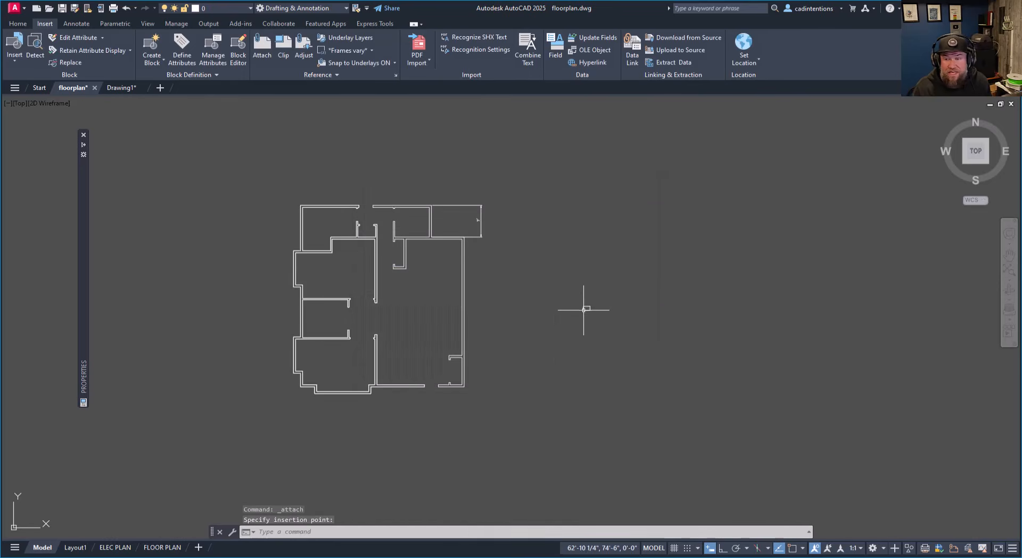
scroll(597, 305, down, 6)
scroll(598, 305, up, 8)
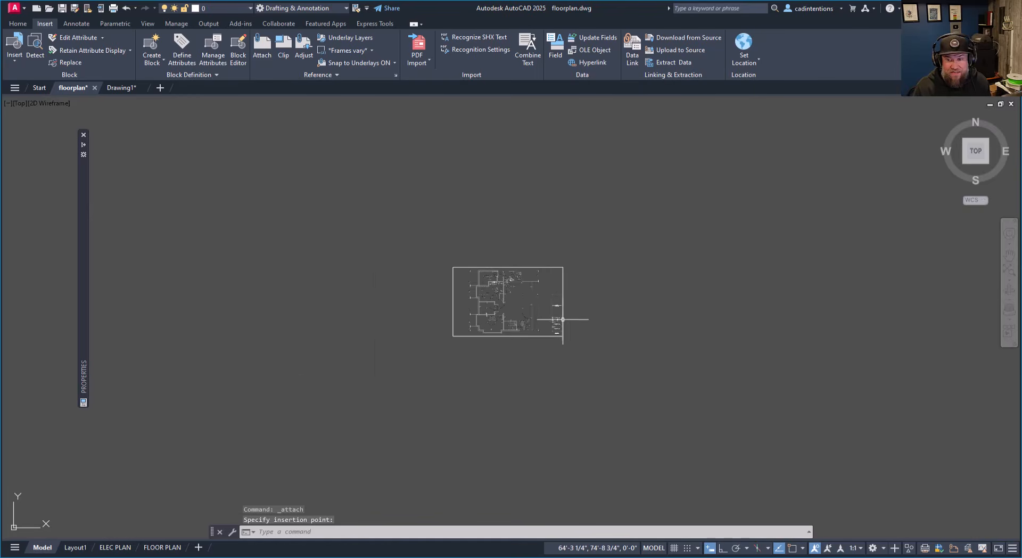
Step: Check the properties of the attached floor plan underlay, deselect it and inspect its room layout and dimensions up close
click(538, 393)
click(445, 326)
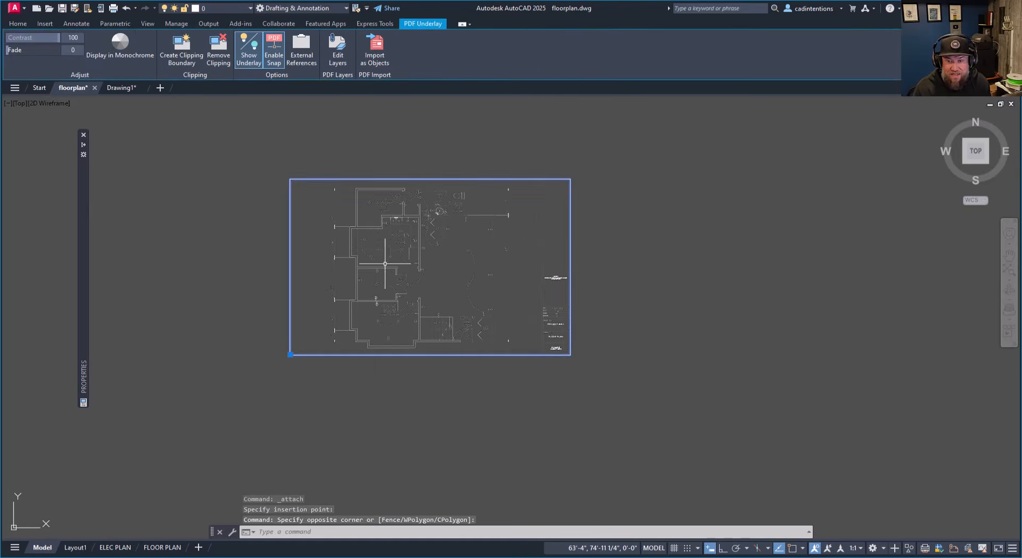
mouse_move(85, 281)
key(Escape)
key(Escape)
key(Escape)
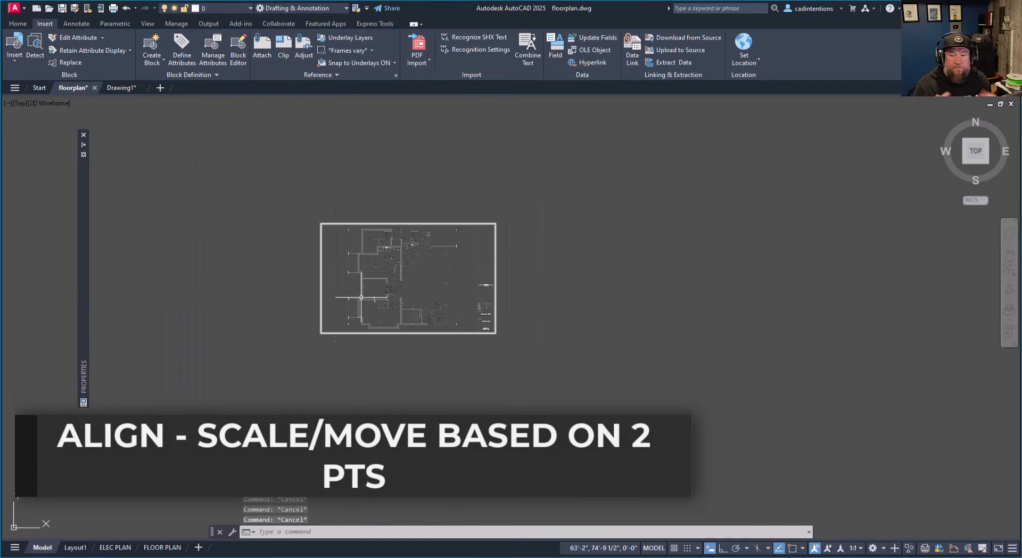
scroll(417, 313, up, 6)
middle_drag(504, 399, 562, 357)
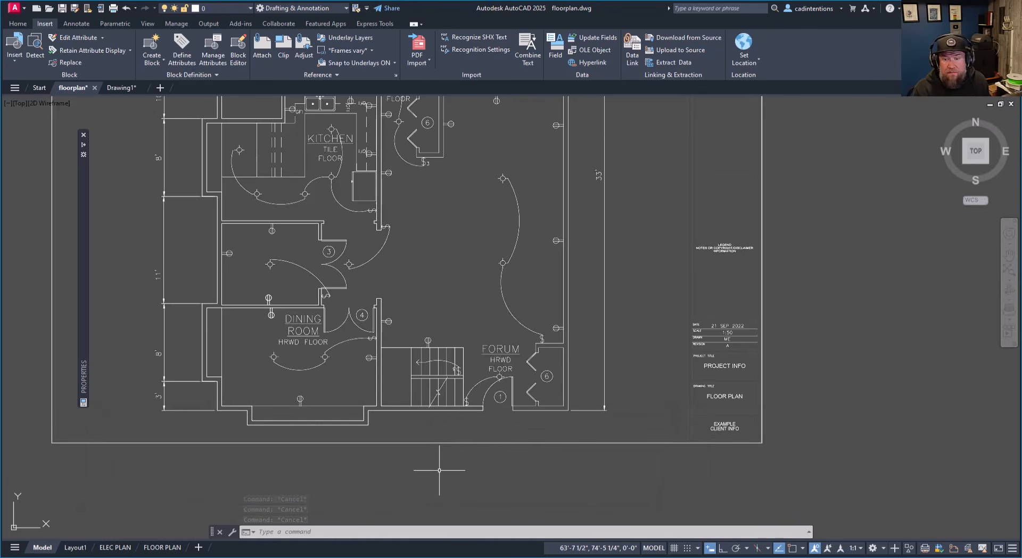
Step: Select the attached floor plan PDF underlay by its border
scroll(461, 383, up, 2)
scroll(459, 366, down, 1)
scroll(428, 322, down, 2)
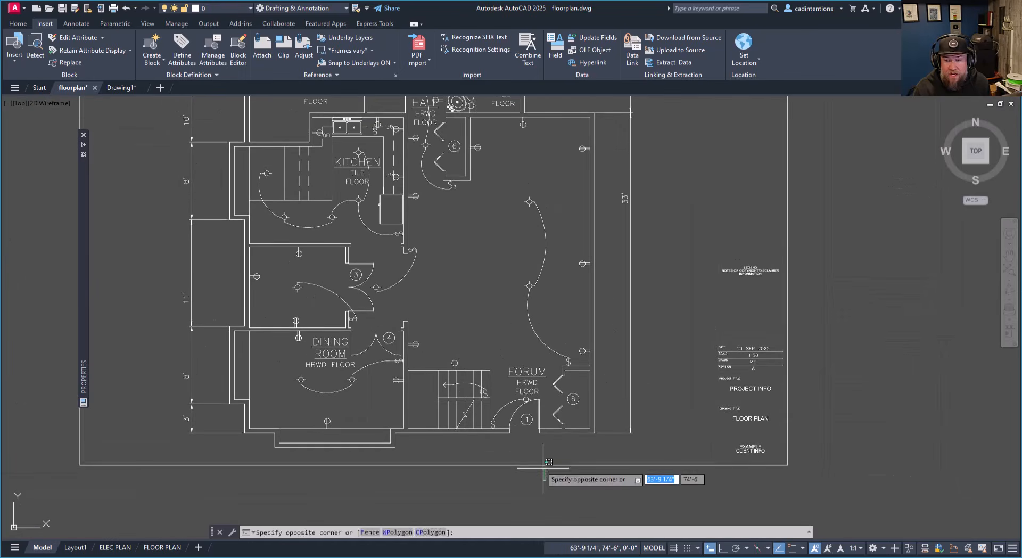
click(545, 466)
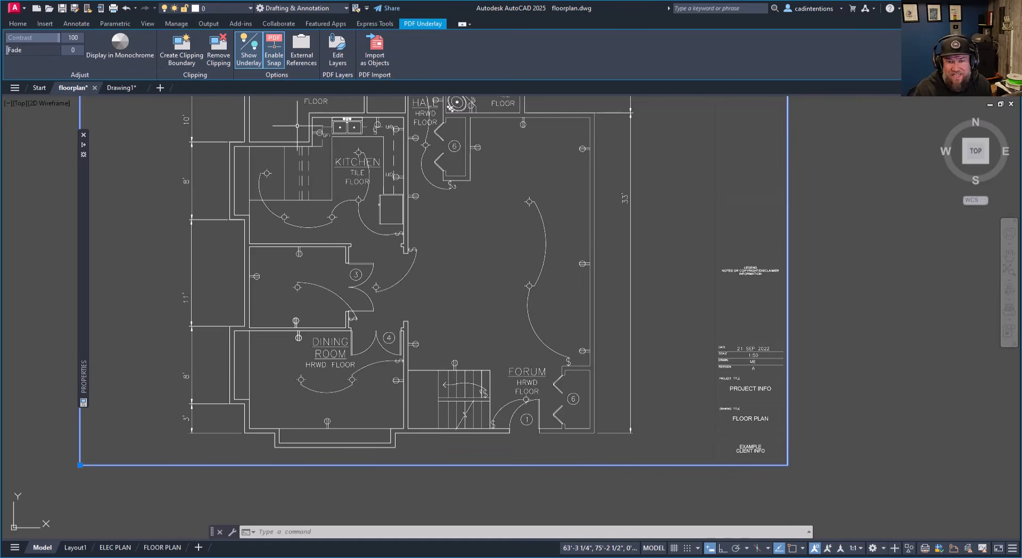
scroll(253, 336, down, 3)
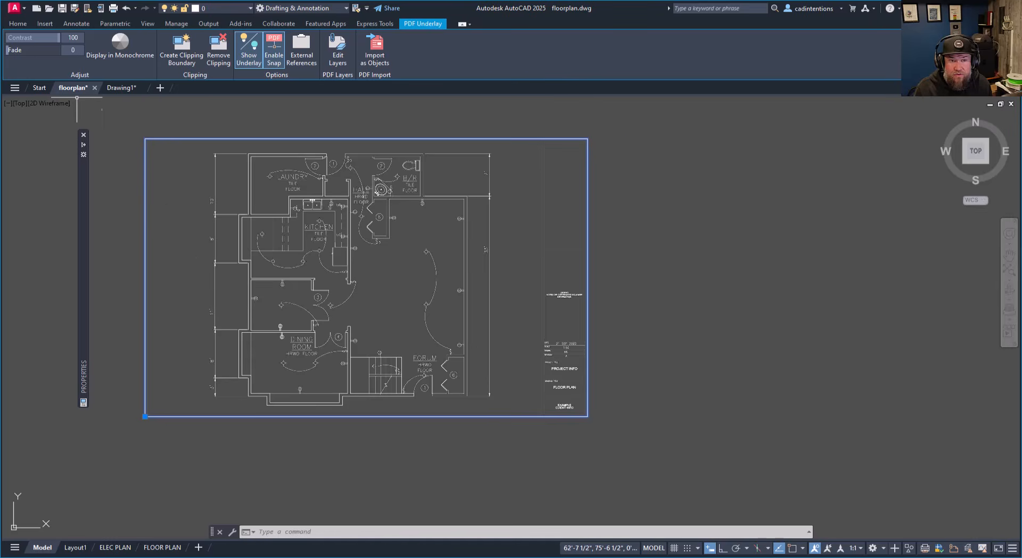
Step: Try the fade adjustment on the selected underlay, and hide the underlay and show it again
mouse_move(15, 52)
mouse_down()
mouse_move(35, 50)
mouse_move(6, 50)
mouse_up()
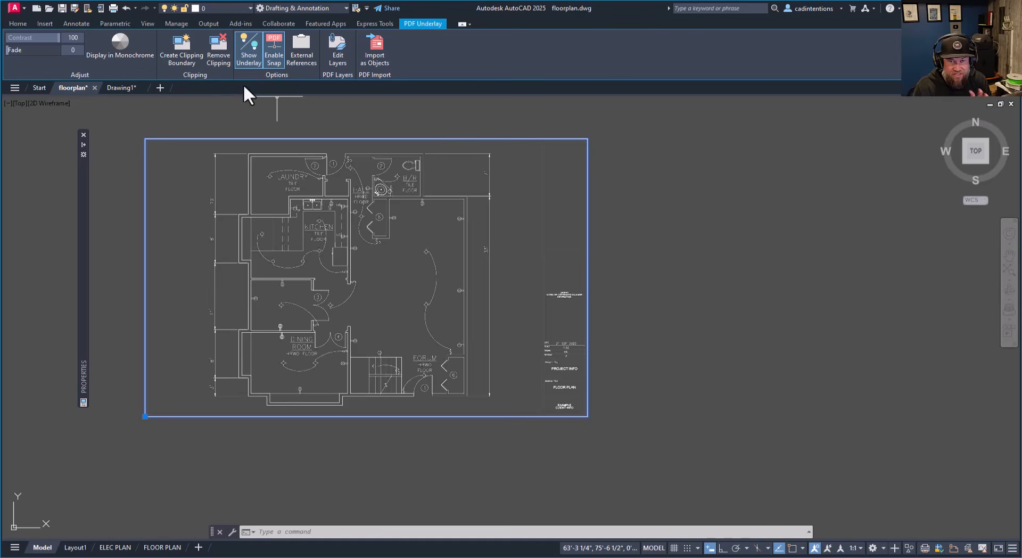
click(248, 58)
click(248, 59)
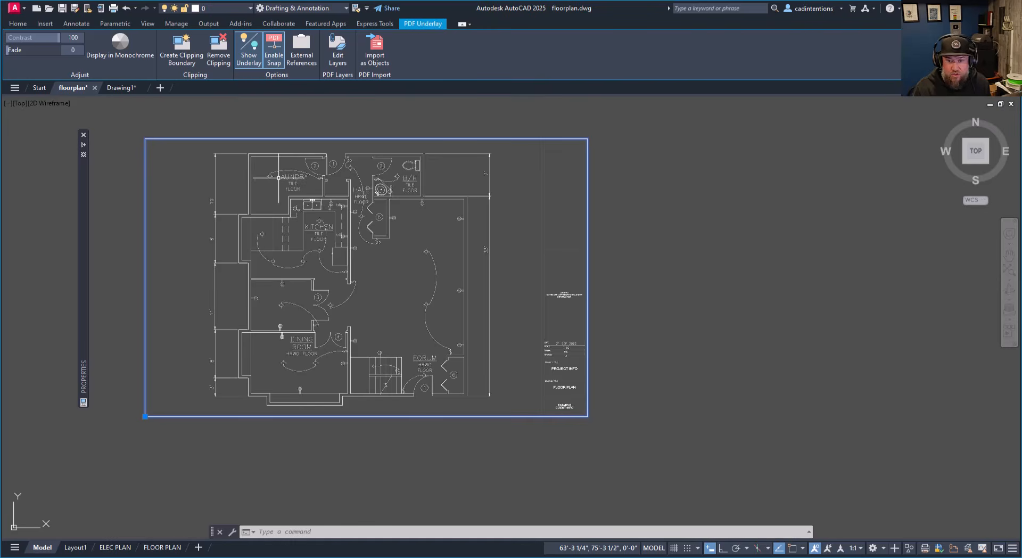
Step: Start Align on the underlay with object snap on, taking the dining room's lower-left outer wall corner as first source point
scroll(316, 238, up, 5)
scroll(401, 287, down, 3)
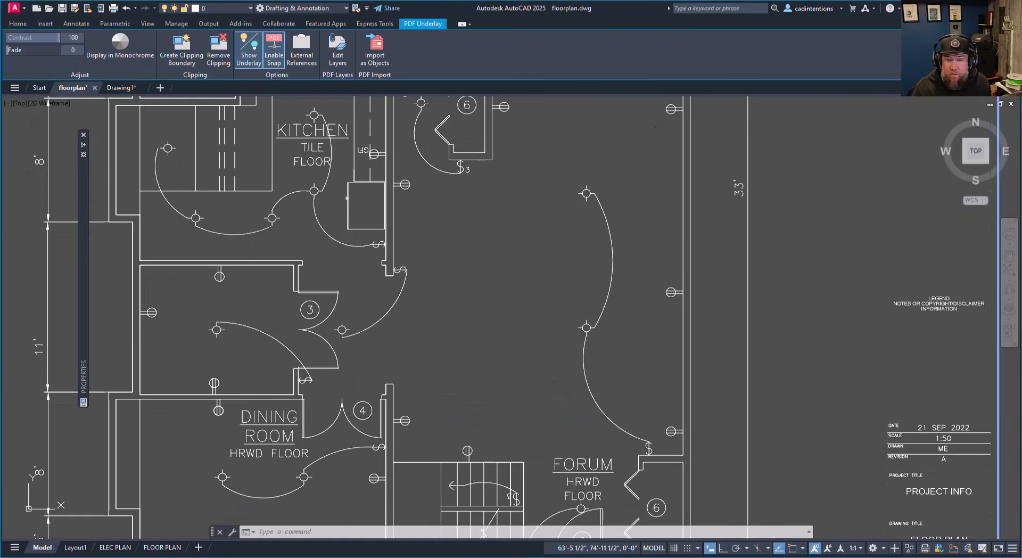
middle_drag(400, 287, 393, 329)
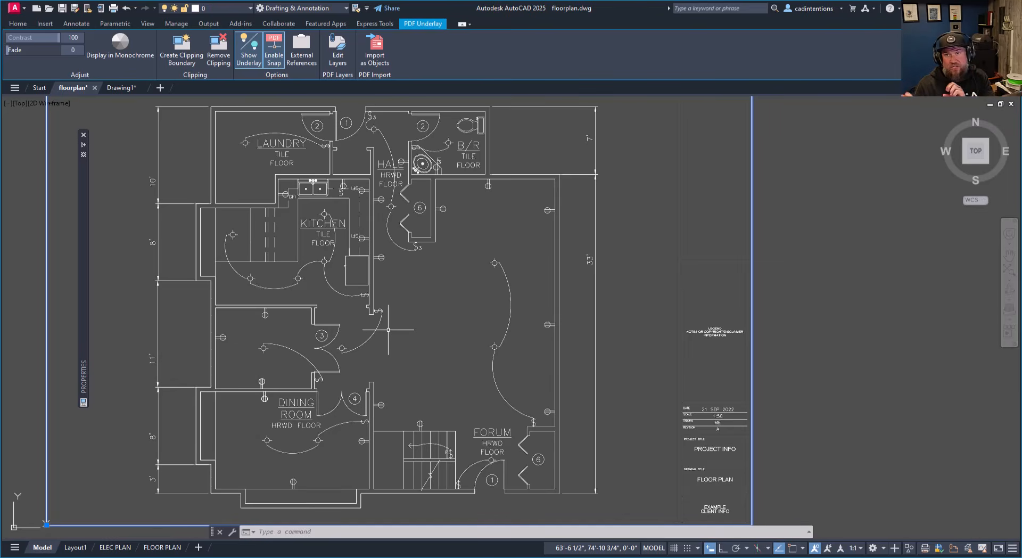
middle_drag(470, 322, 466, 295)
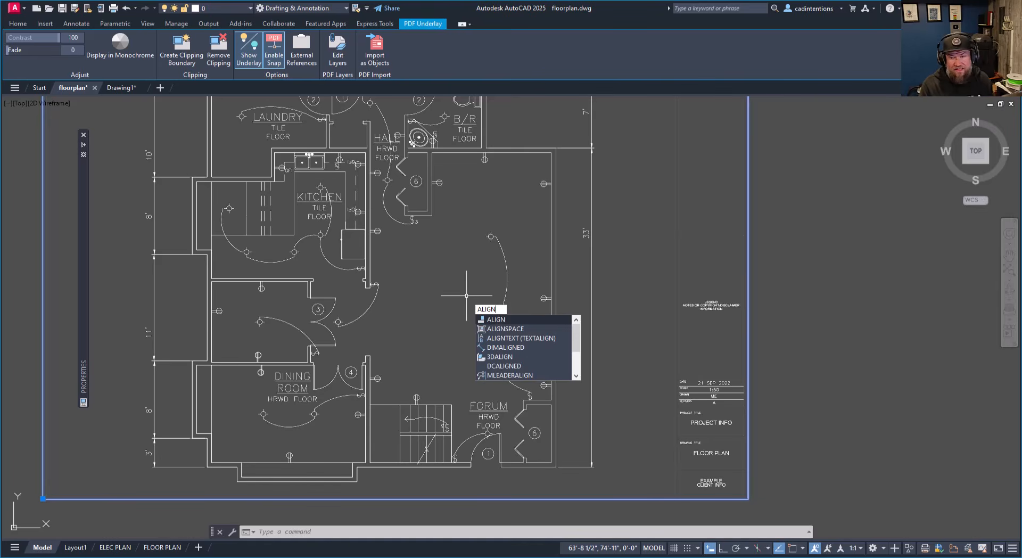
key(Return)
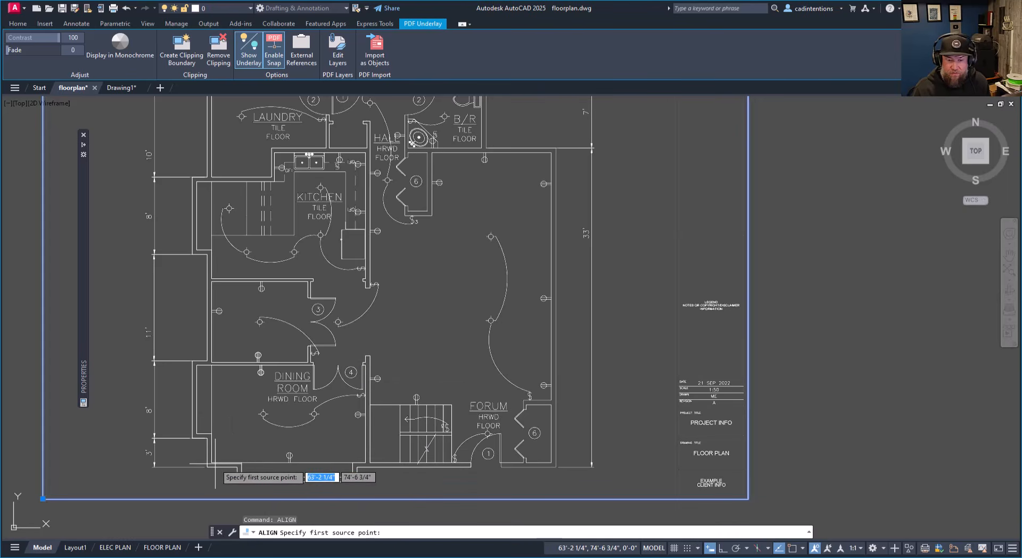
key(F3)
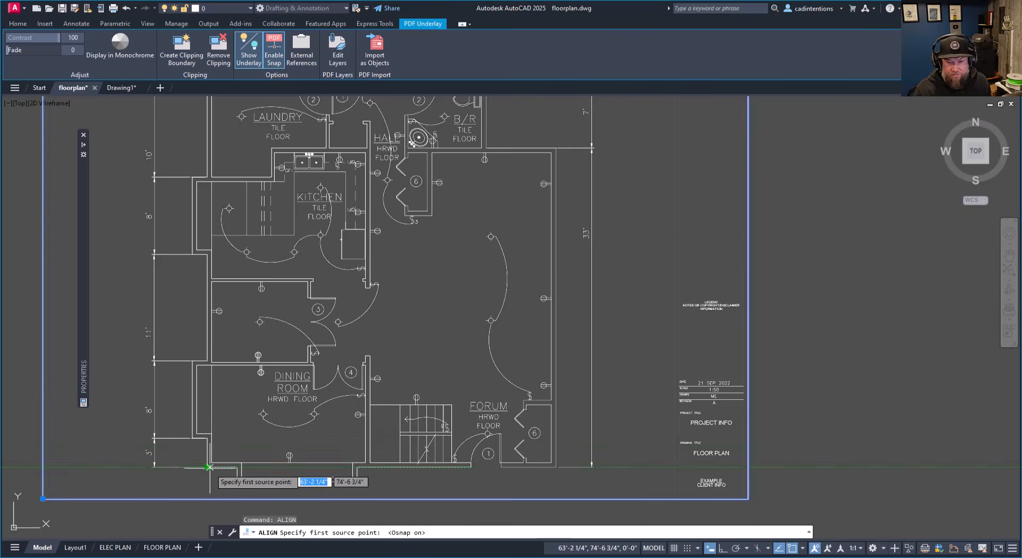
scroll(285, 463, up, 4)
middle_drag(215, 406, 357, 399)
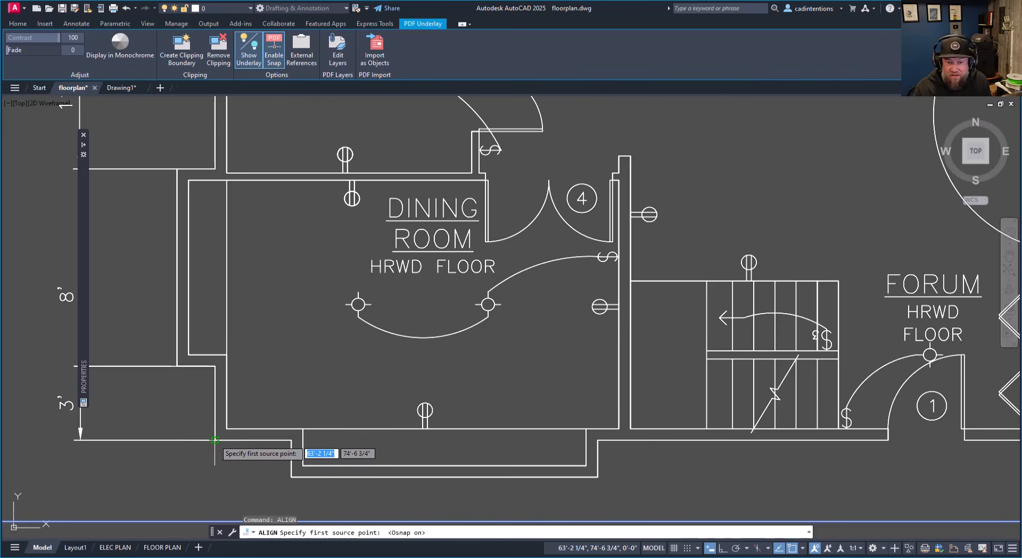
scroll(214, 440, down, 1)
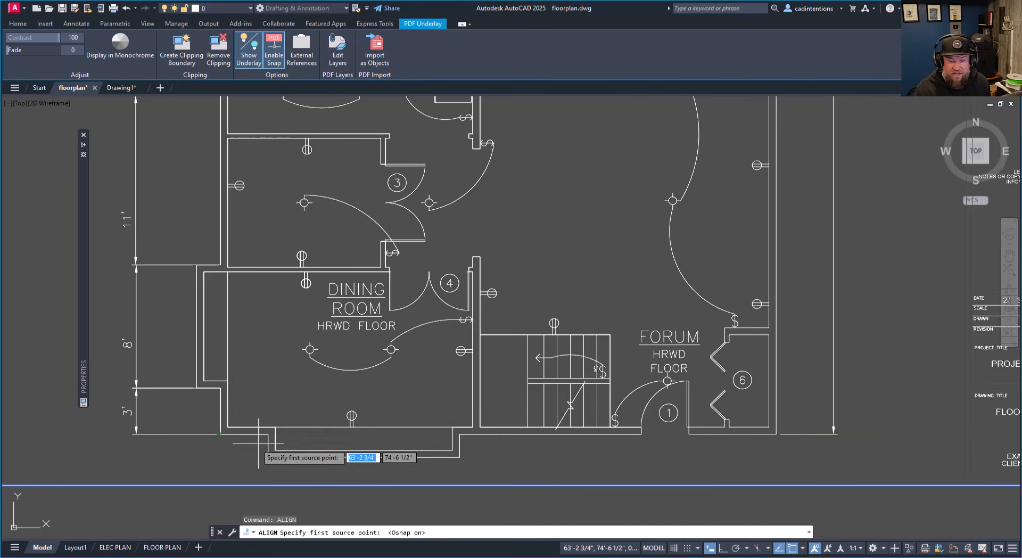
click(220, 432)
Step: Set the matching lower-left outer corner of the existing walls as the first destination point
scroll(267, 398, down, 2)
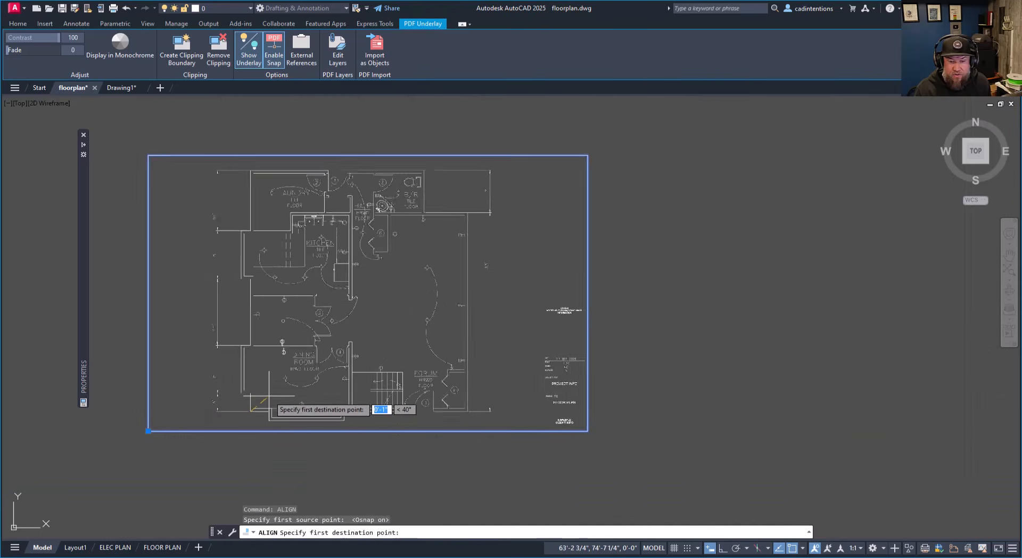
scroll(257, 403, down, 2)
middle_drag(139, 381, 355, 340)
scroll(327, 348, down, 8)
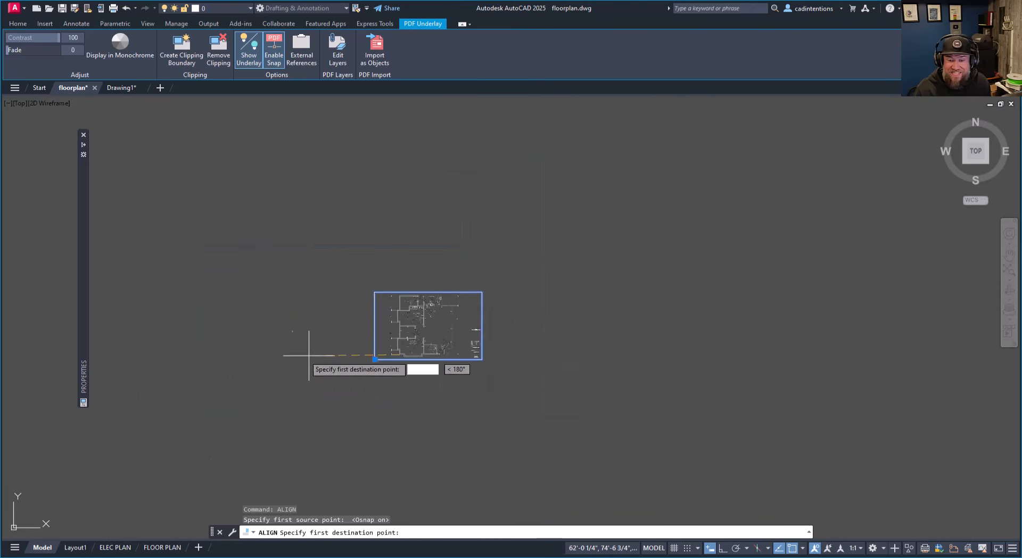
middle_drag(219, 359, 459, 334)
scroll(379, 347, down, 4)
middle_drag(192, 370, 423, 323)
scroll(233, 417, up, 6)
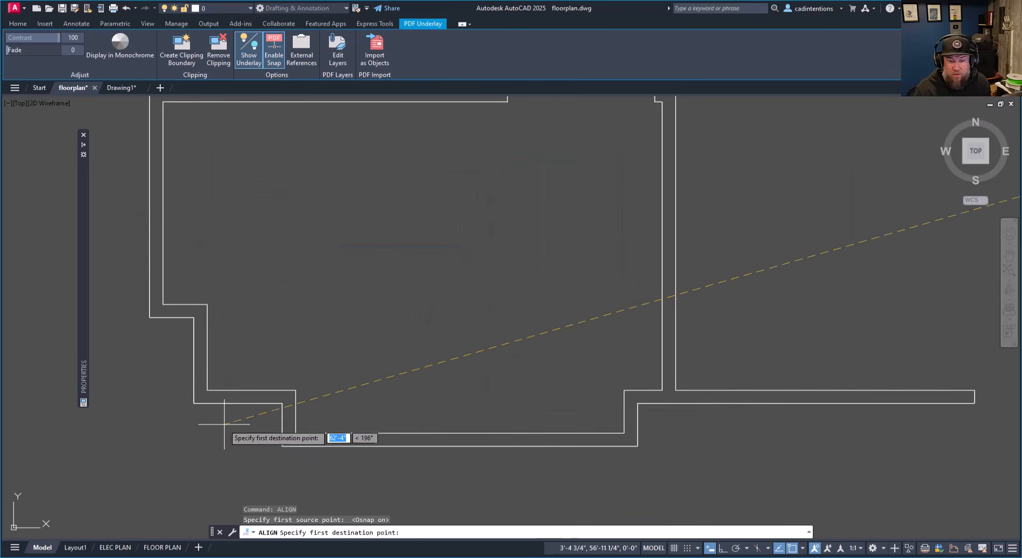
click(192, 403)
Step: Set the second source point at the underlay's outer wall corner where the 7' and 33' dimensions meet
scroll(207, 433, down, 6)
scroll(305, 417, down, 4)
scroll(437, 372, up, 16)
scroll(431, 362, up, 8)
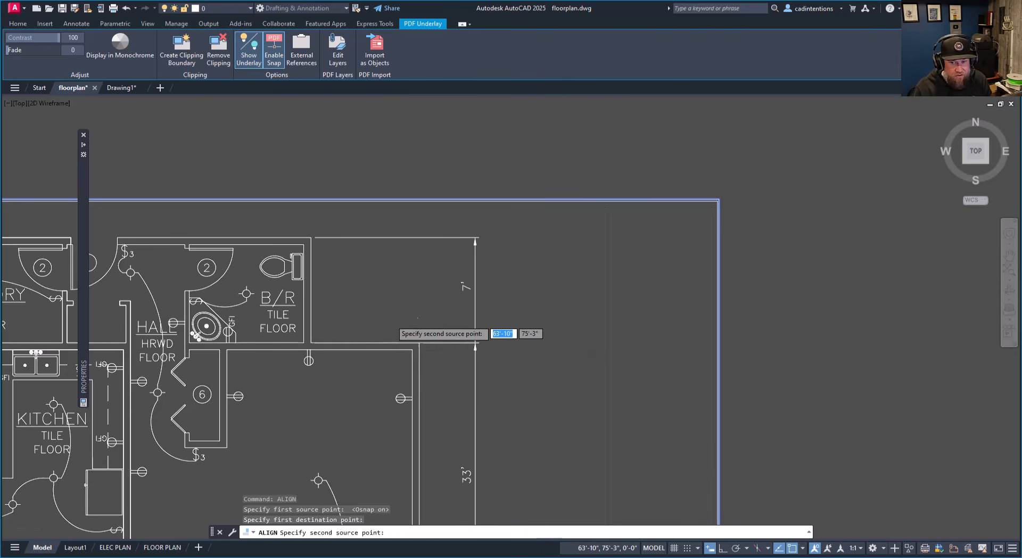
scroll(392, 318, up, 2)
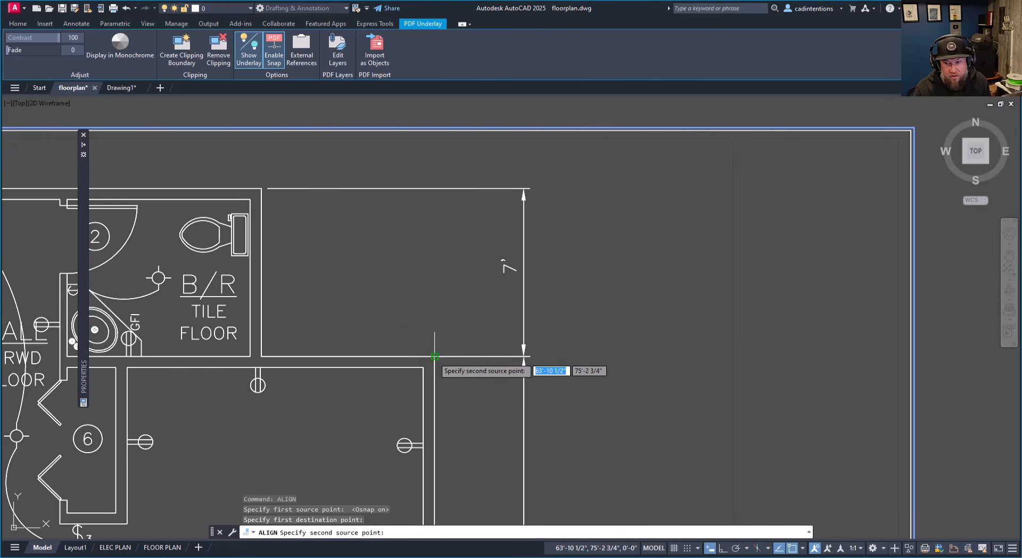
click(434, 354)
Step: Set the matching upper-right outer corner of the existing walls as second destination and finish the alignment, scaling to the alignment points
scroll(421, 330, down, 6)
scroll(399, 327, up, 10)
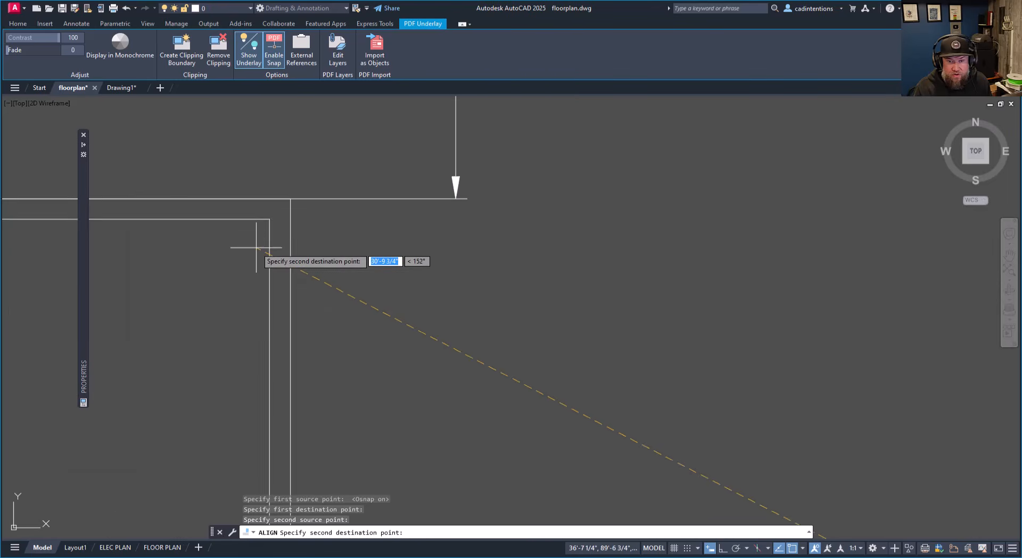
scroll(286, 203, up, 2)
click(293, 194)
scroll(417, 308, down, 5)
scroll(466, 270, down, 5)
key(Return)
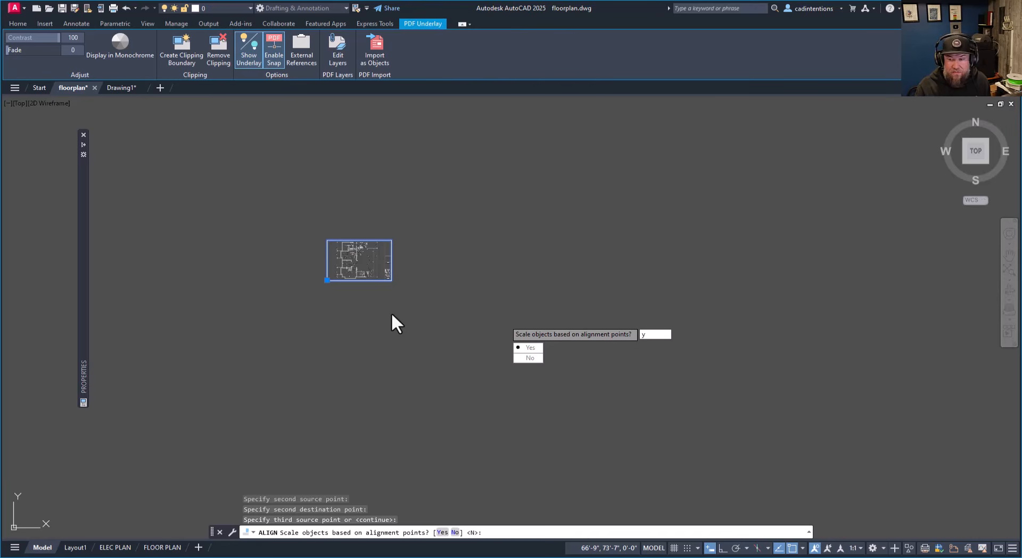
key(Return)
Step: Select the existing walls around the kitchen and dining room to compare them with the aligned underlay, and deselect them
scroll(319, 300, down, 5)
scroll(255, 315, down, 4)
middle_drag(183, 307, 308, 304)
scroll(233, 299, up, 2)
key(Escape)
middle_drag(160, 314, 241, 306)
scroll(205, 309, up, 2)
key(Escape)
click(225, 369)
click(159, 301)
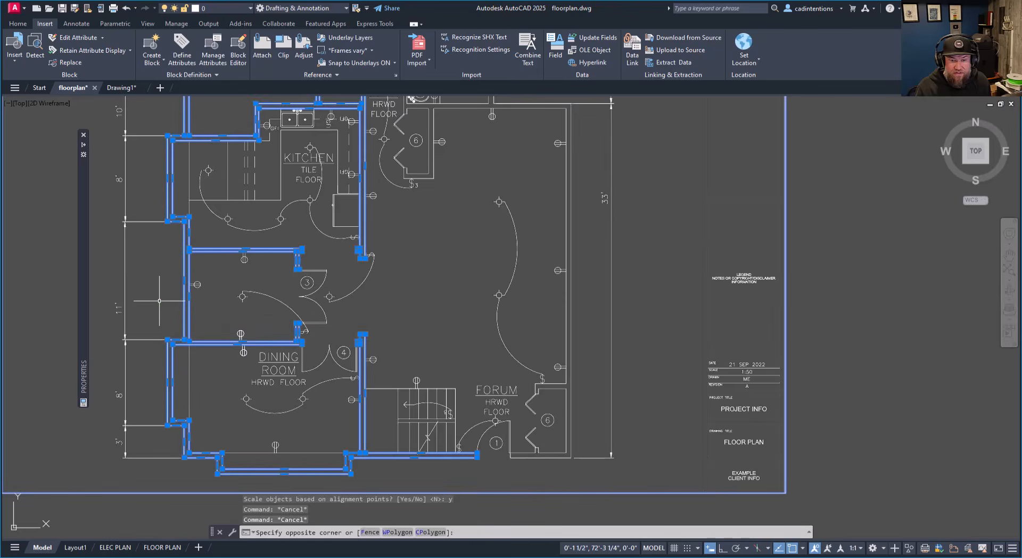
key(Escape)
Step: Examine up close how the underlay matches the existing walls near the dining room doors and the forum closet
scroll(290, 336, up, 5)
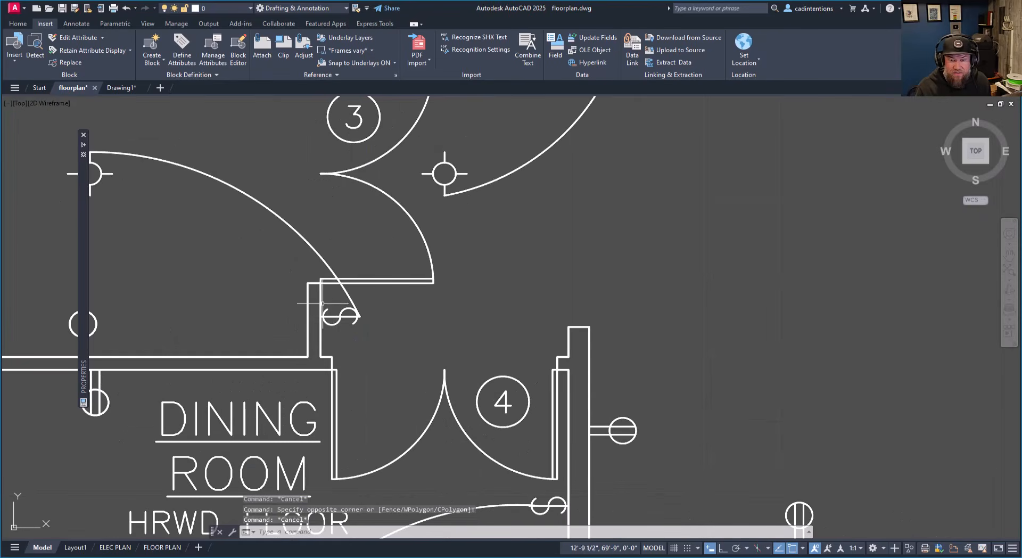
scroll(321, 302, down, 7)
key(Escape)
key(Escape)
click(686, 425)
click(507, 383)
click(503, 380)
scroll(429, 335, up, 4)
scroll(362, 196, up, 1)
scroll(372, 224, down, 3)
key(Escape)
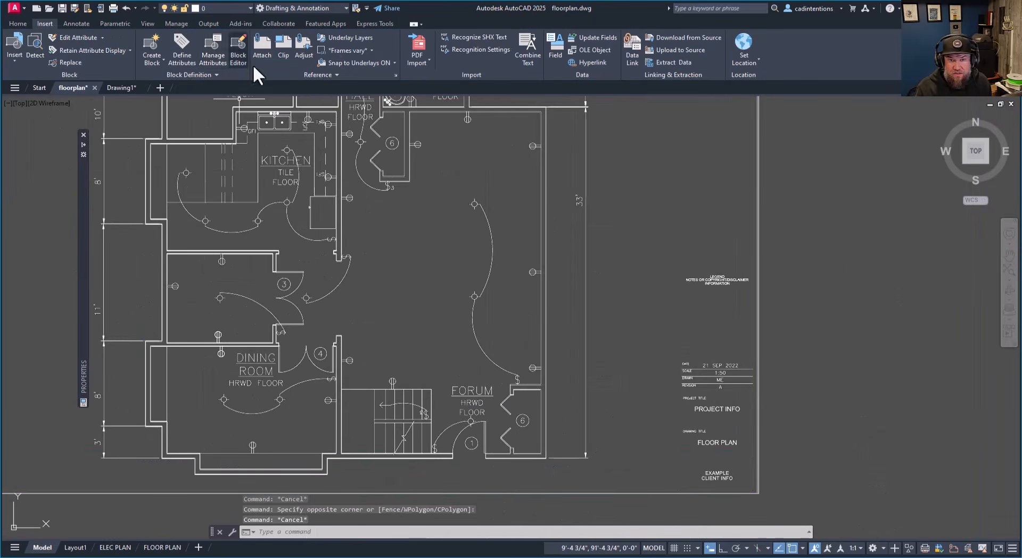
Step: Hide the aligned underlay, check the remaining existing walls by selecting some of them, and clear the selection
click(783, 247)
click(752, 236)
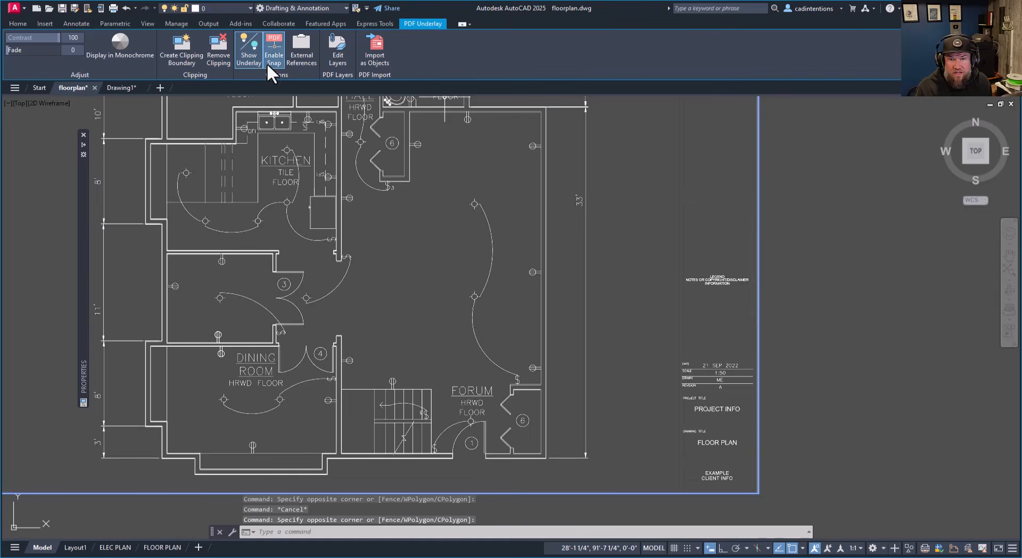
click(251, 56)
click(252, 56)
click(251, 56)
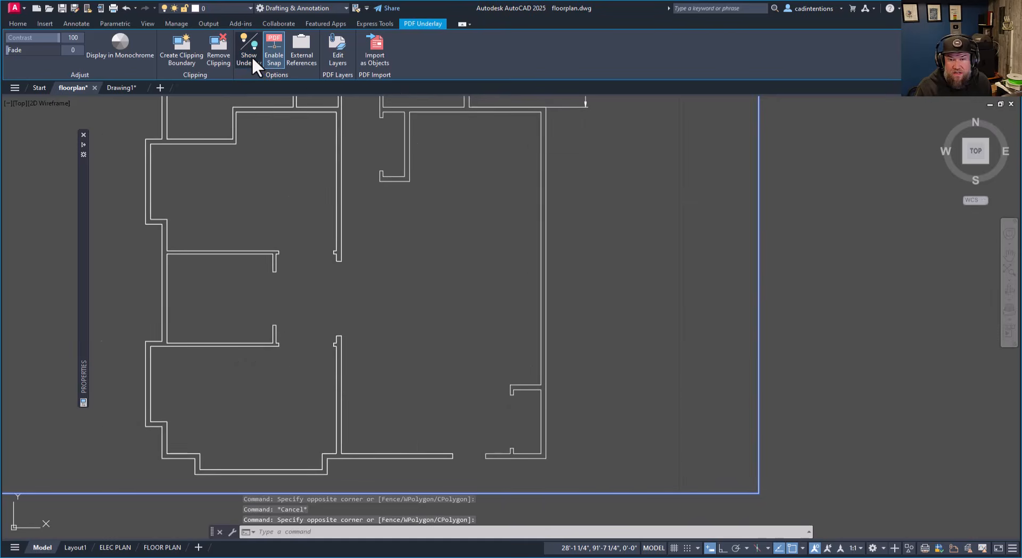
click(252, 56)
click(251, 56)
click(275, 262)
click(445, 239)
key(Escape)
key(Escape)
Step: Reselect the hidden underlay by its border and show it again
click(792, 173)
click(750, 168)
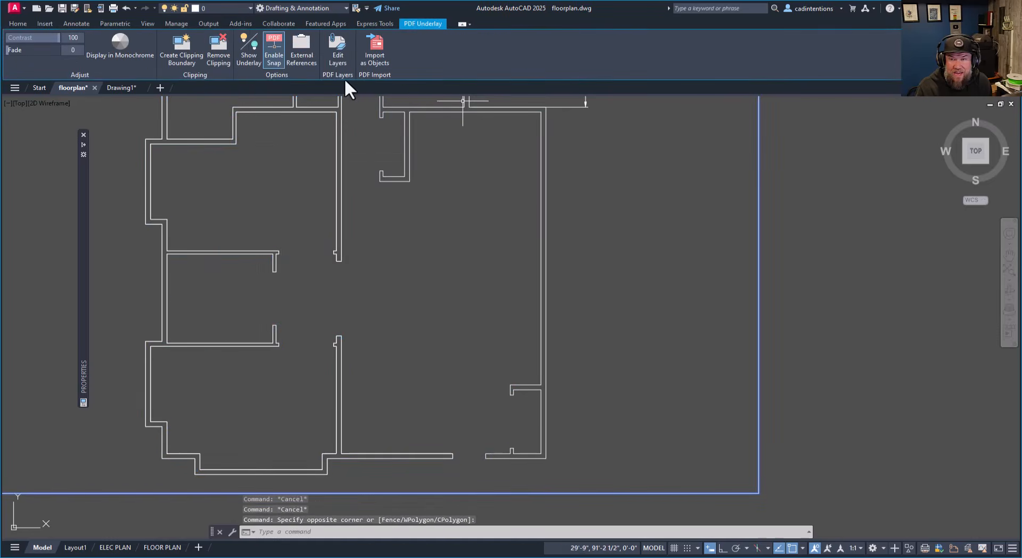
click(250, 53)
Step: Deselect the underlay and inspect the overlaid floor plan from the laundry and bathroom down to the forum
middle_drag(388, 101, 398, 207)
scroll(322, 192, up, 4)
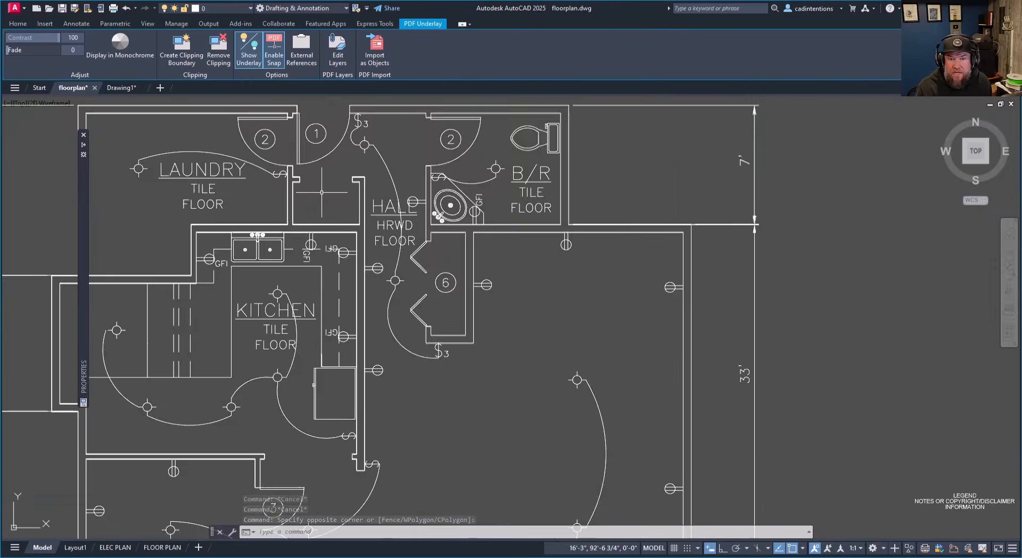
key(Escape)
middle_drag(202, 185, 297, 232)
key(Escape)
scroll(243, 197, down, 2)
middle_drag(482, 239, 453, 214)
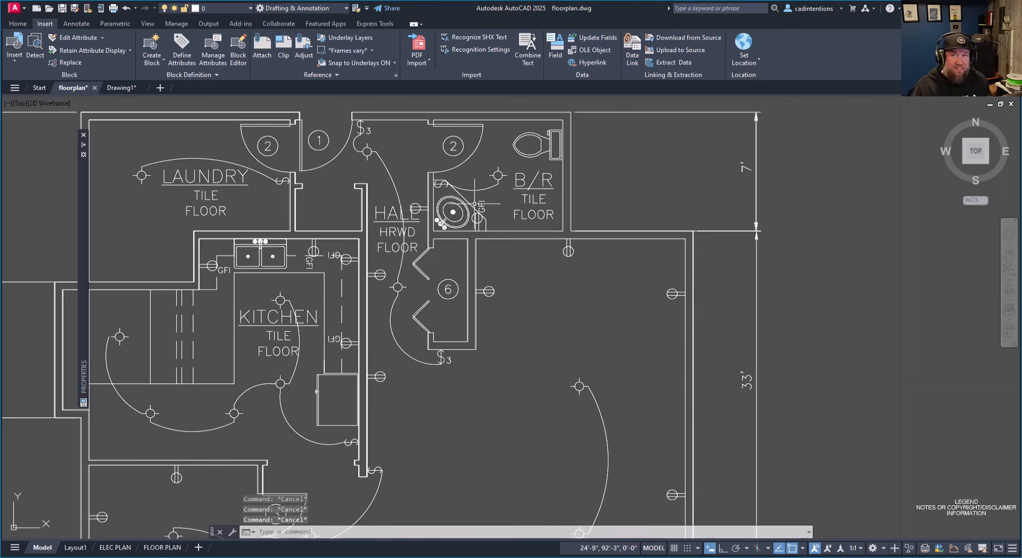
scroll(479, 266, down, 3)
middle_drag(498, 276, 347, 296)
middle_drag(425, 269, 544, 252)
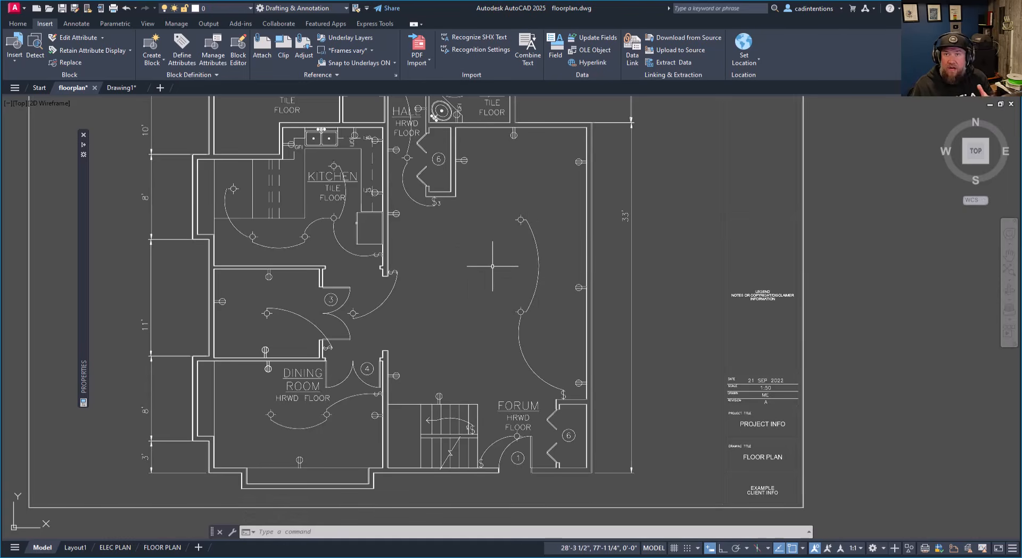
middle_drag(503, 231, 542, 286)
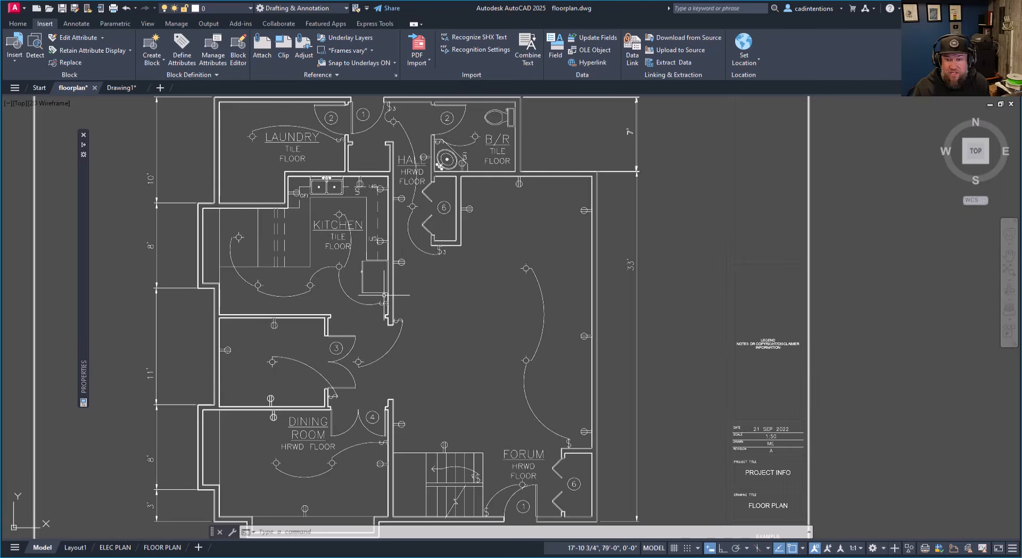
middle_drag(383, 237, 409, 198)
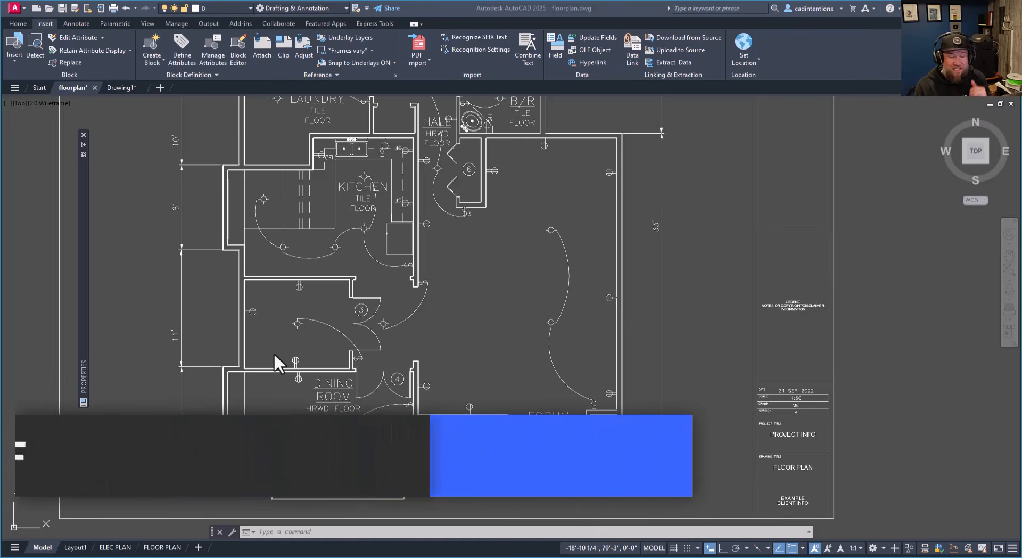
Step: Switch to the FLOOR PLAN layout and bring the plan on its sheet into view
click(162, 547)
middle_drag(421, 374, 448, 340)
scroll(386, 357, down, 3)
scroll(394, 352, up, 3)
key(Escape)
key(Escape)
Step: Open the plot settings for the layout without reviewing the unreconciled layers, and check the available plotters, keeping DWG To PDF.pc3
text(plo)
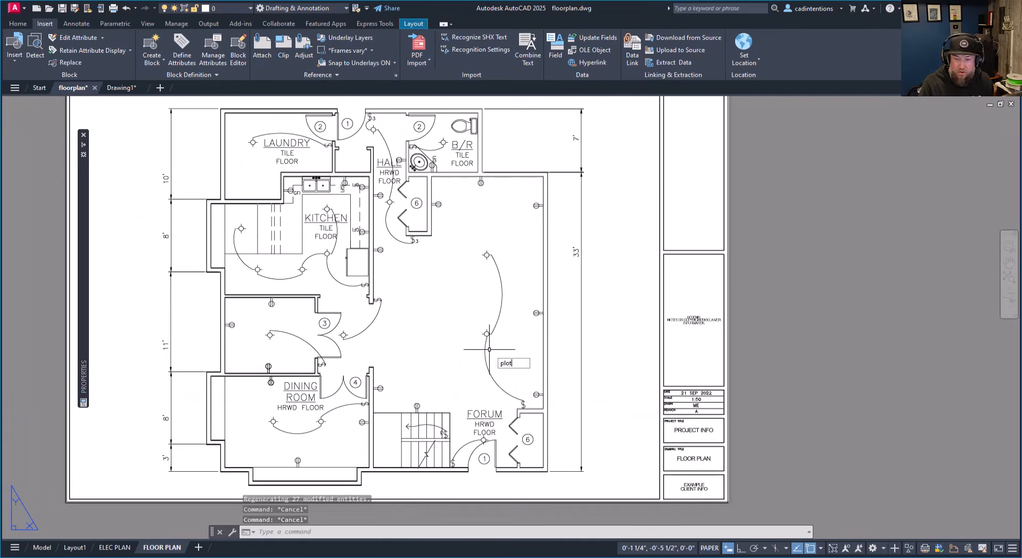
text(t)
key(Return)
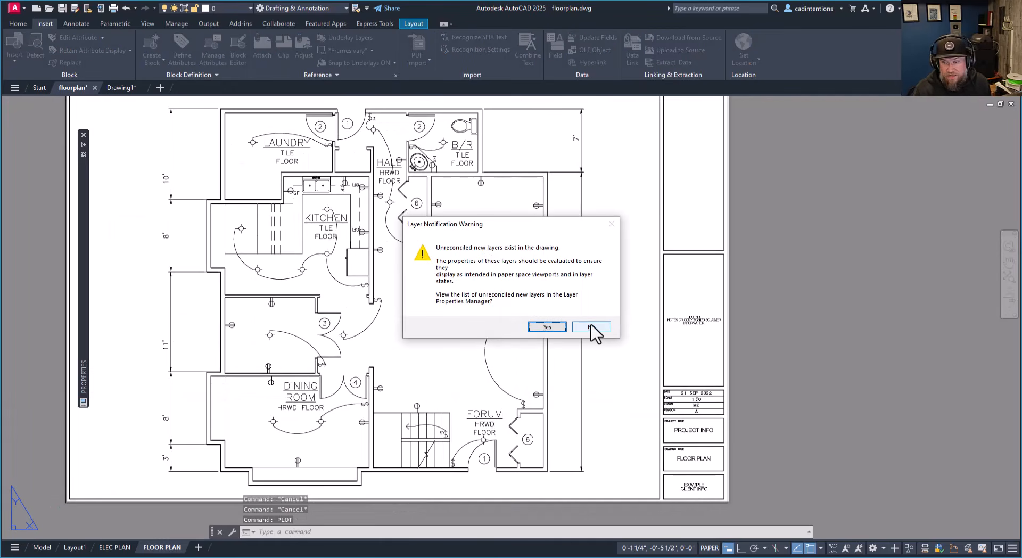
click(591, 326)
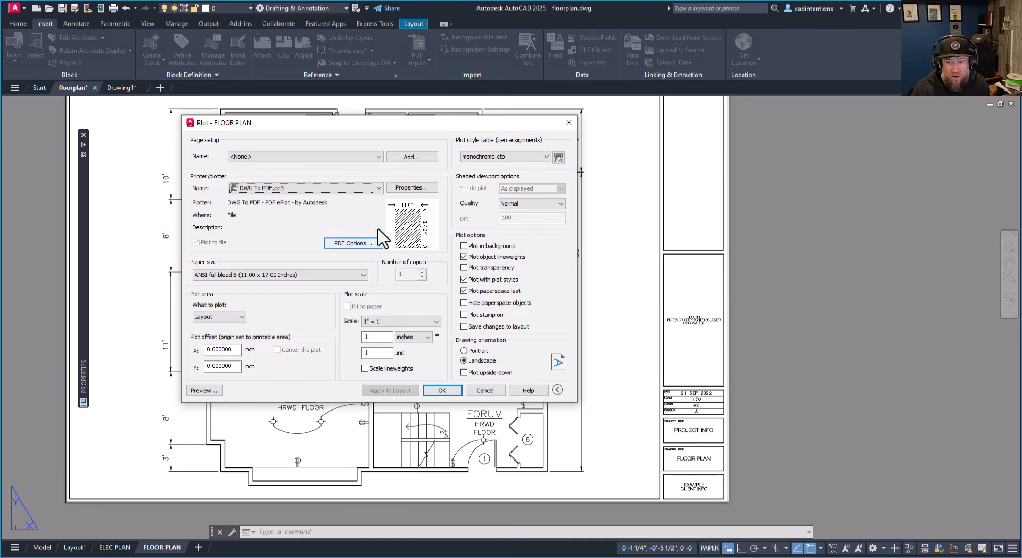
click(333, 190)
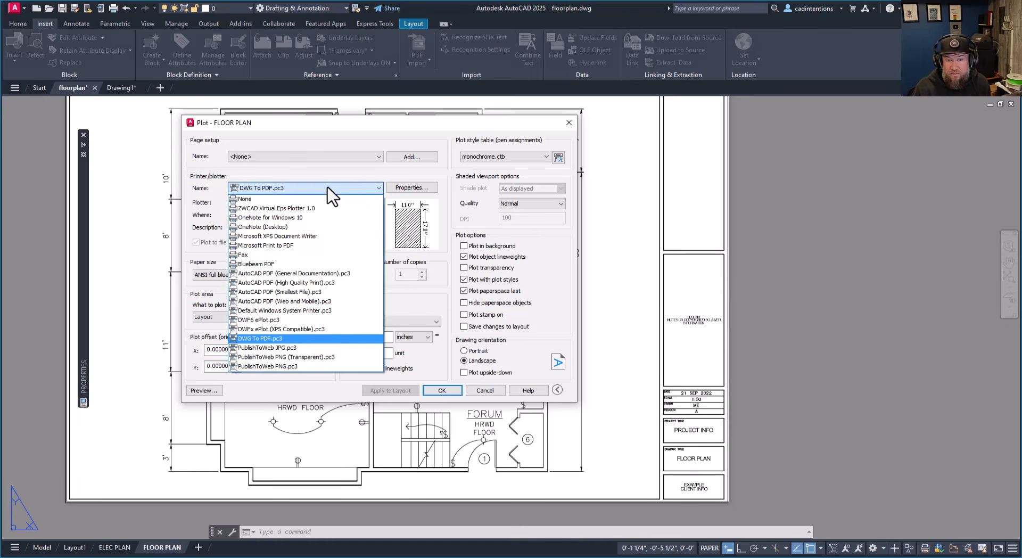
click(197, 209)
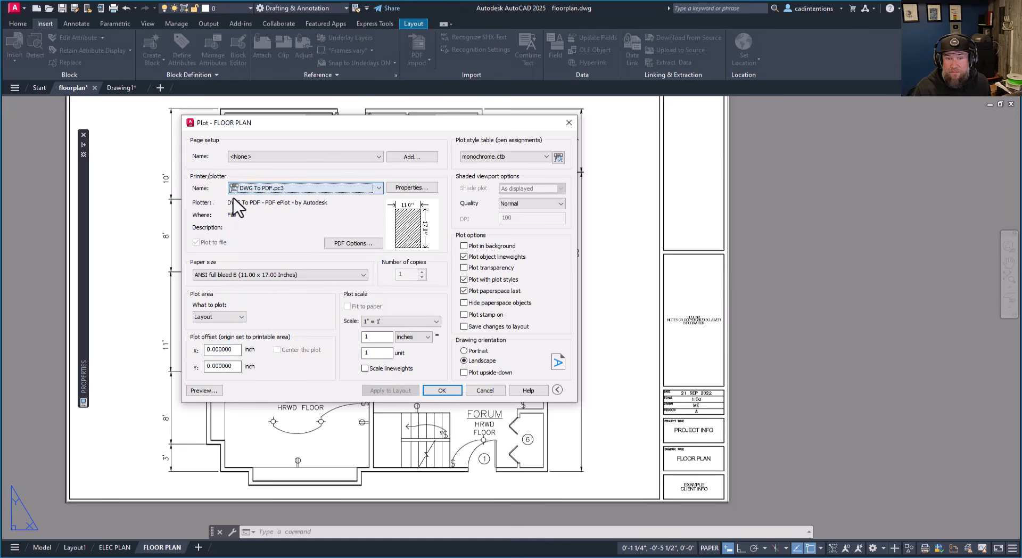
Step: Set the layout's plotter to Bluebeam PDF with plot transparency on, and check the shaded viewport quality options, keeping Normal
click(276, 188)
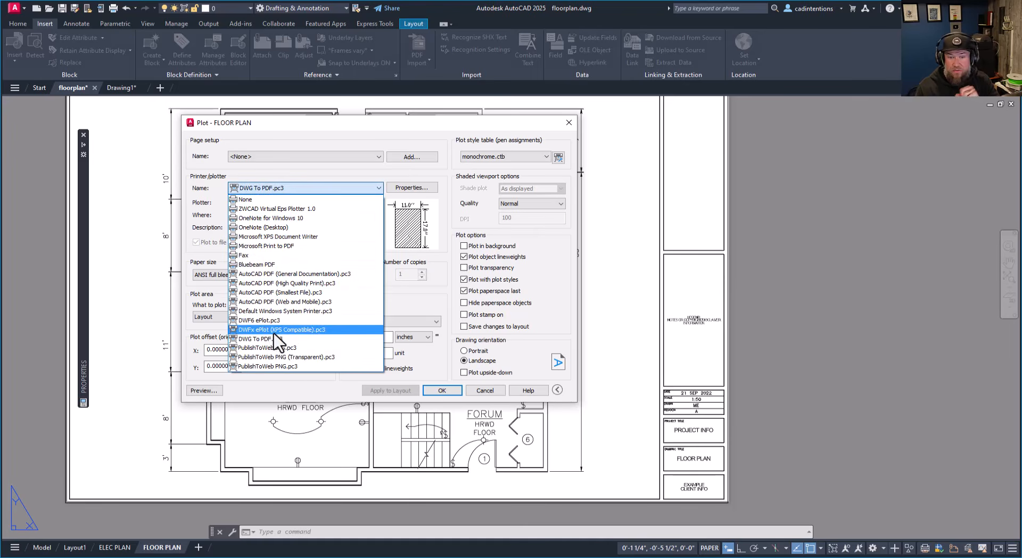
click(266, 264)
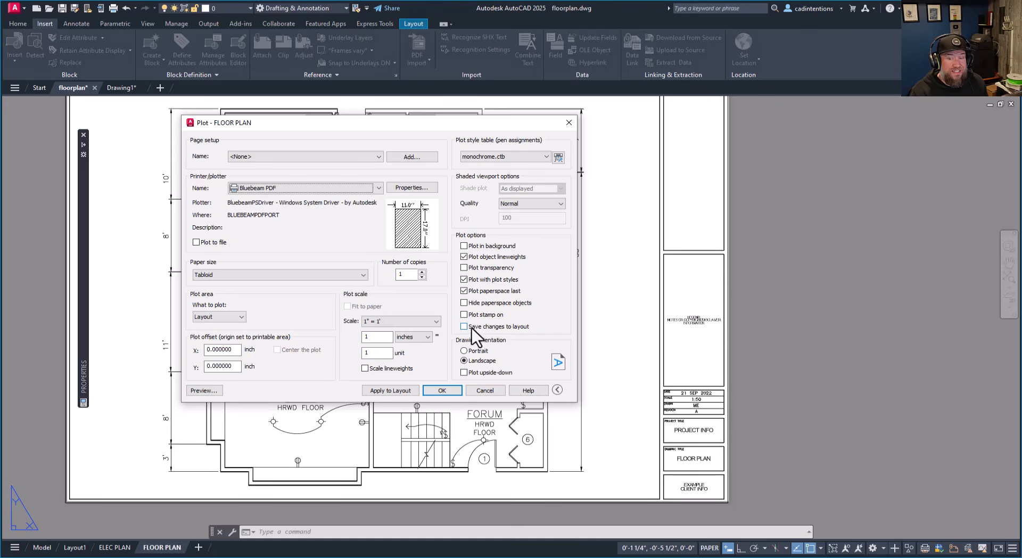
click(464, 268)
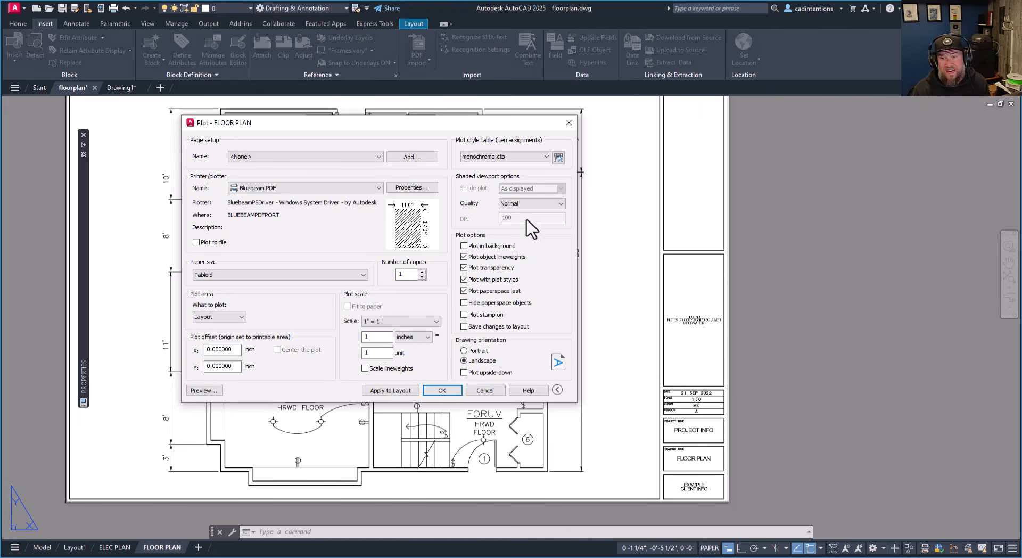
click(533, 206)
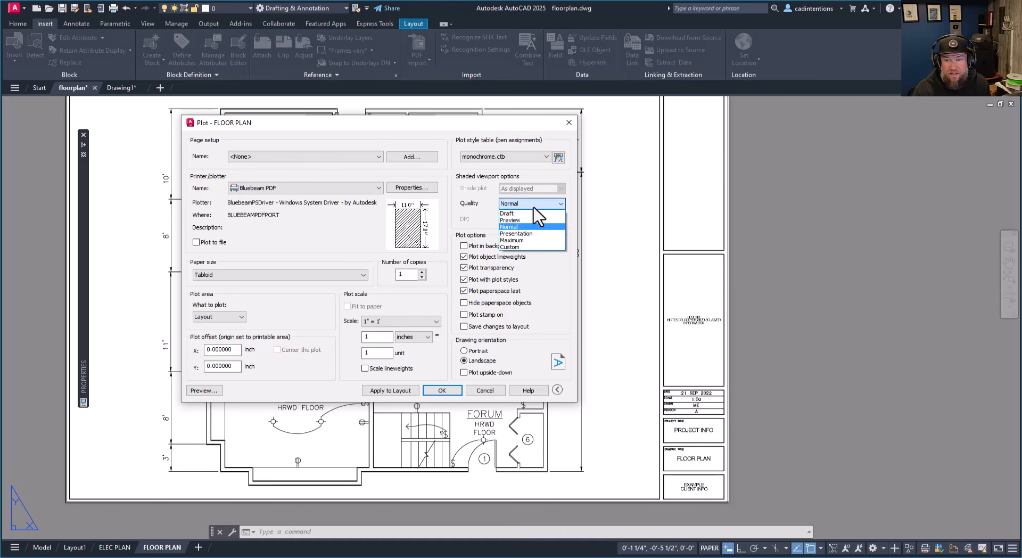
click(481, 206)
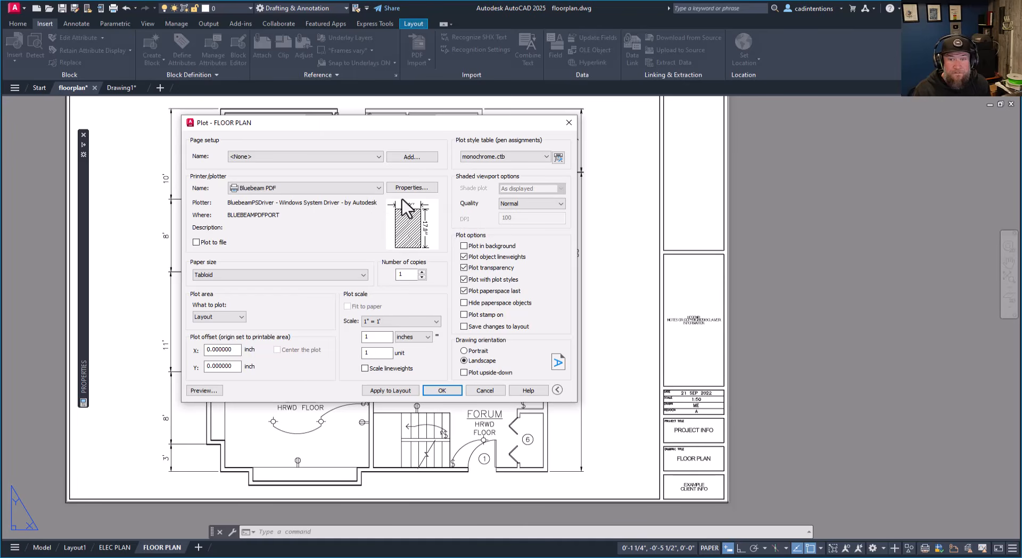
Step: Review the Bluebeam PDF plotter's configuration and its custom document properties, closing both without applying changes
click(420, 188)
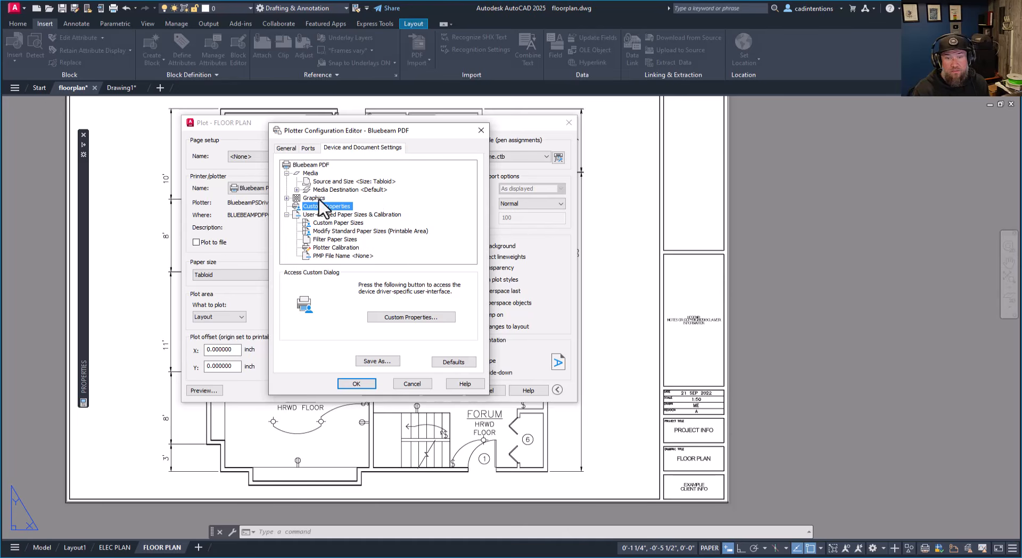
drag(371, 132, 526, 110)
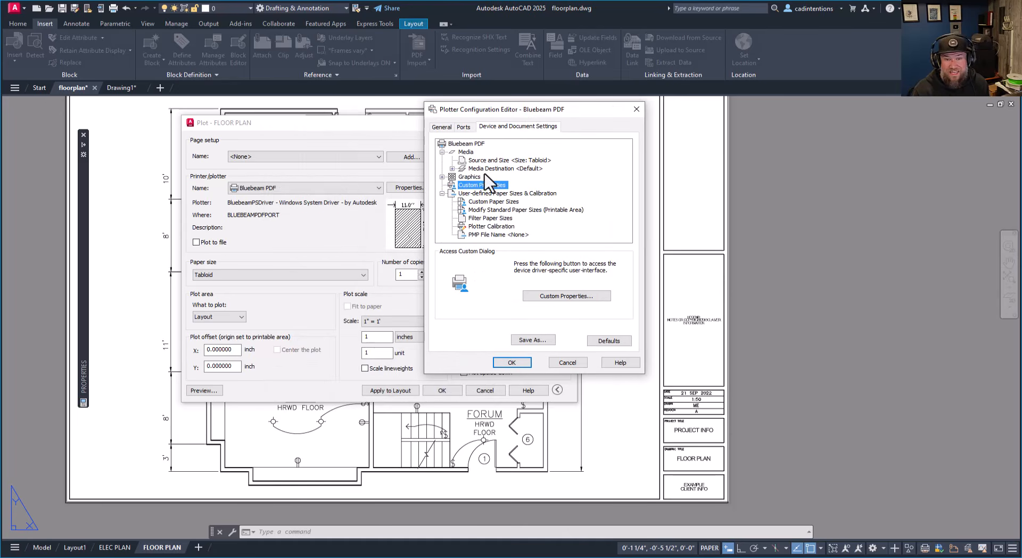
click(566, 295)
click(467, 281)
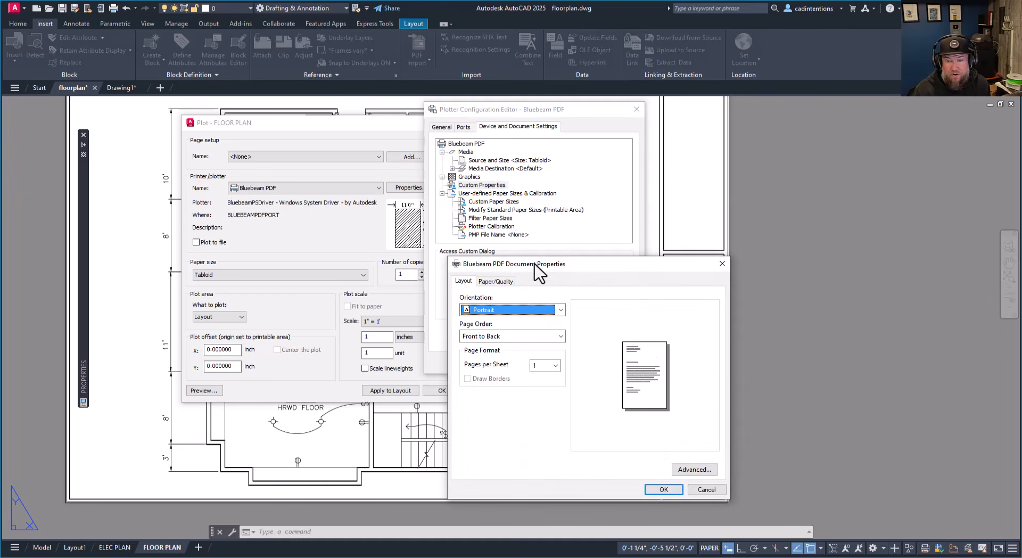
click(664, 203)
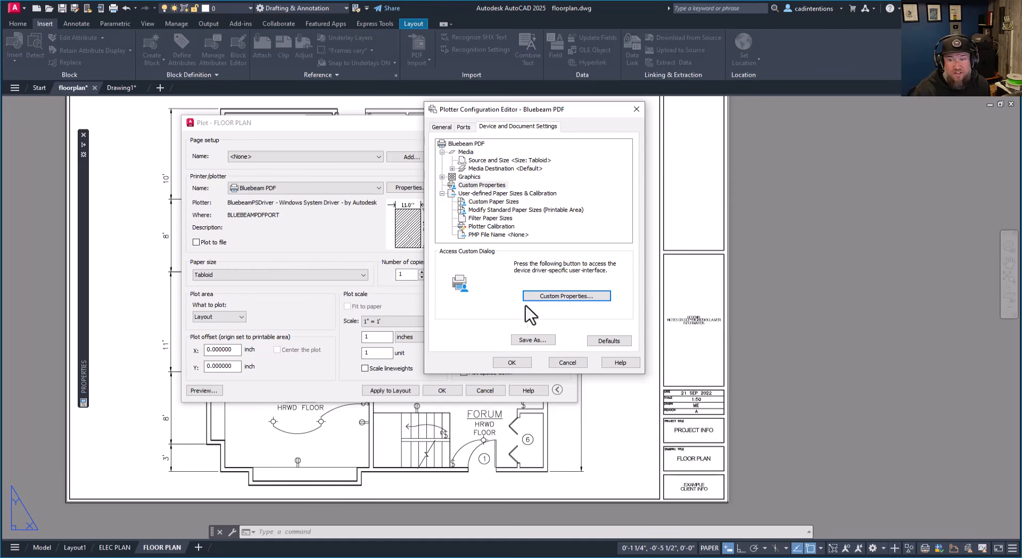
click(563, 363)
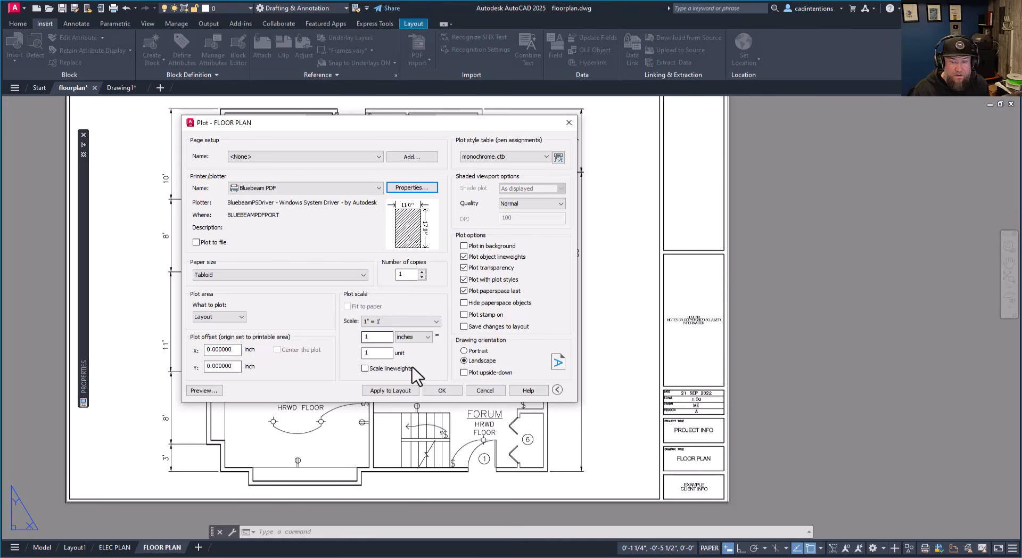
Step: Plot the FLOOR PLAN layout to PDF and bring the whole sheet into view in Bluebeam Revu
click(440, 390)
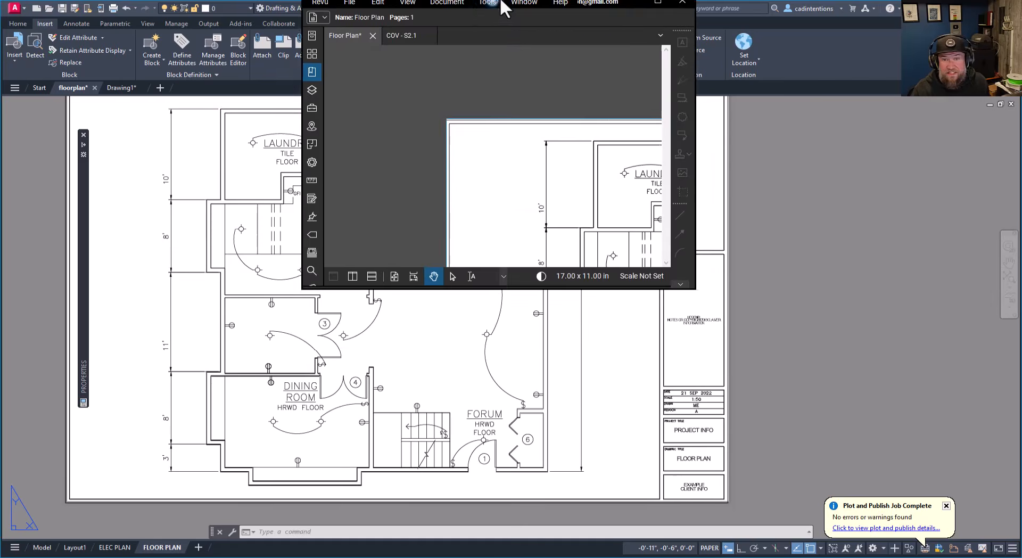
drag(500, 1, 503, 1)
scroll(462, 202, down, 1)
scroll(487, 301, up, 1)
drag(466, 298, 456, 293)
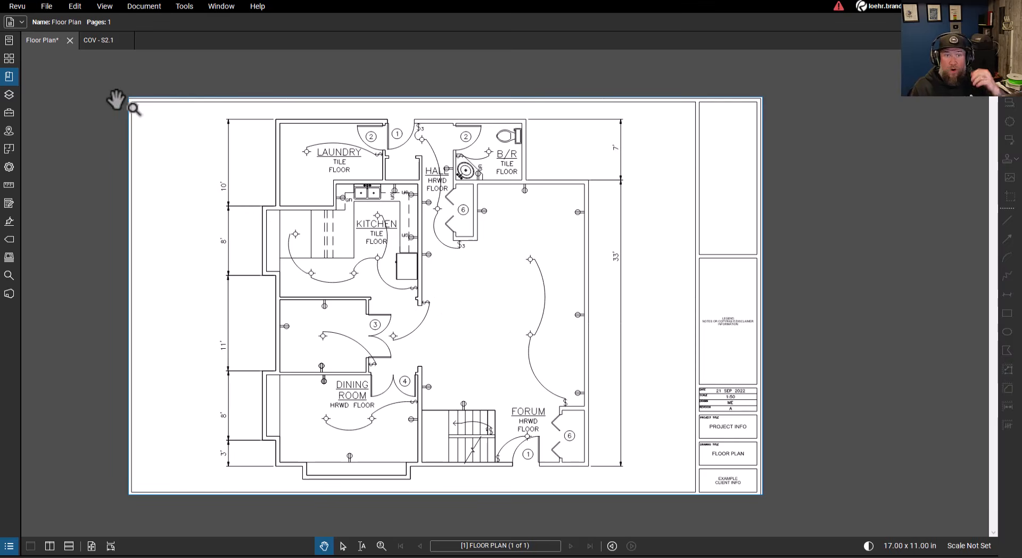
Step: Show the PDF's layers and hide Cabinetry, ELEC|Lighting and ELEC|Power
click(9, 95)
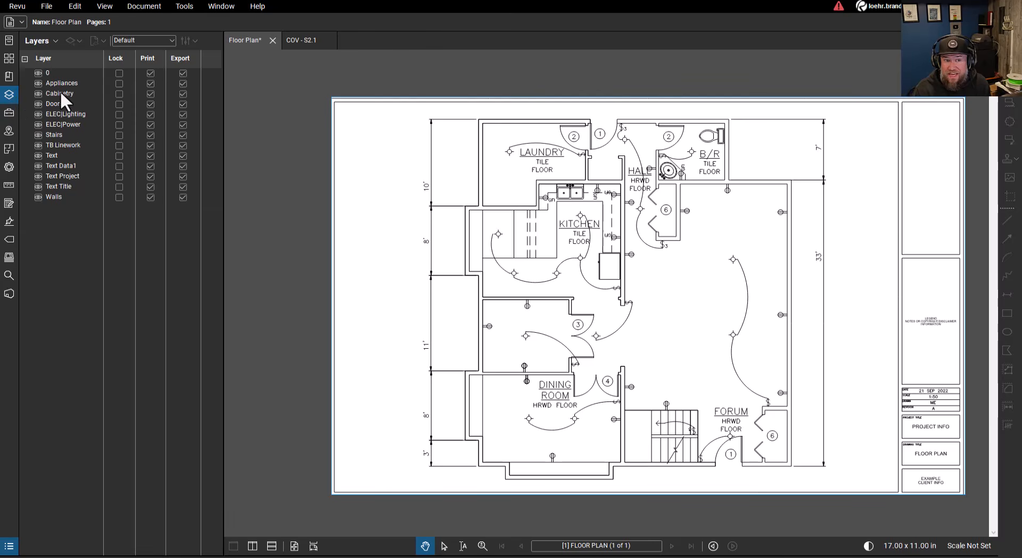
click(38, 93)
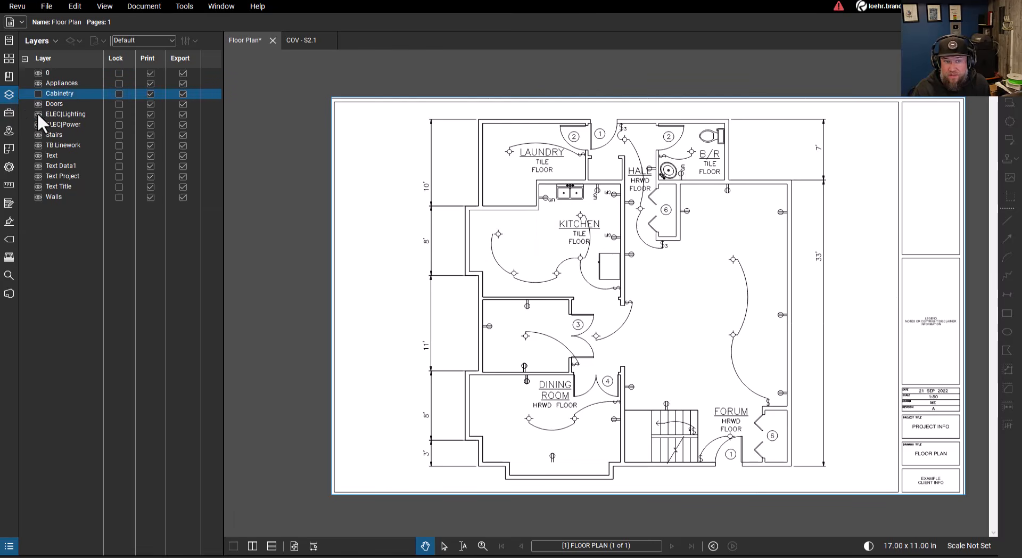
click(38, 114)
click(38, 124)
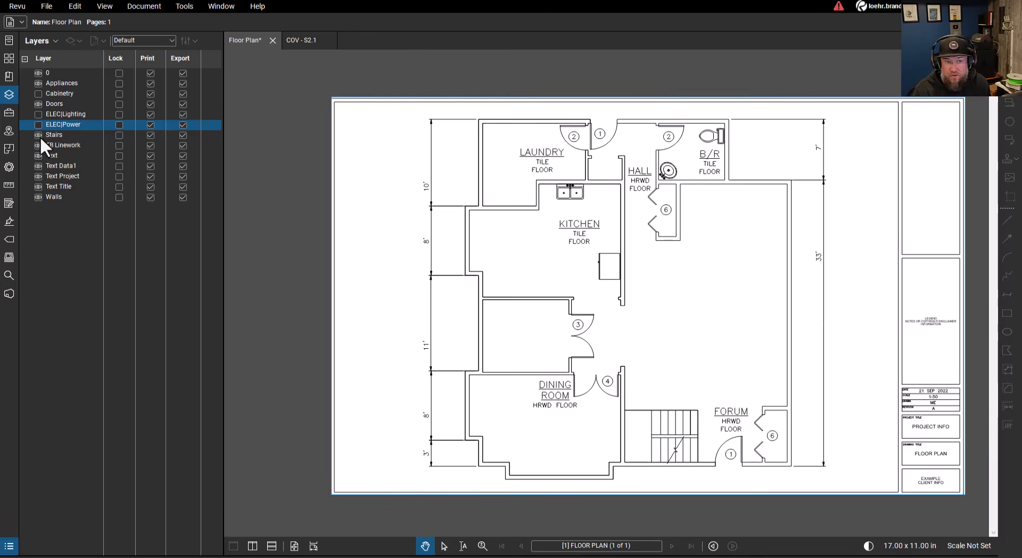
Step: Toggle the Stairs layer off and on, and show ELEC|Power, ELEC|Lighting and Cabinetry again
click(38, 135)
click(38, 135)
click(38, 125)
click(38, 114)
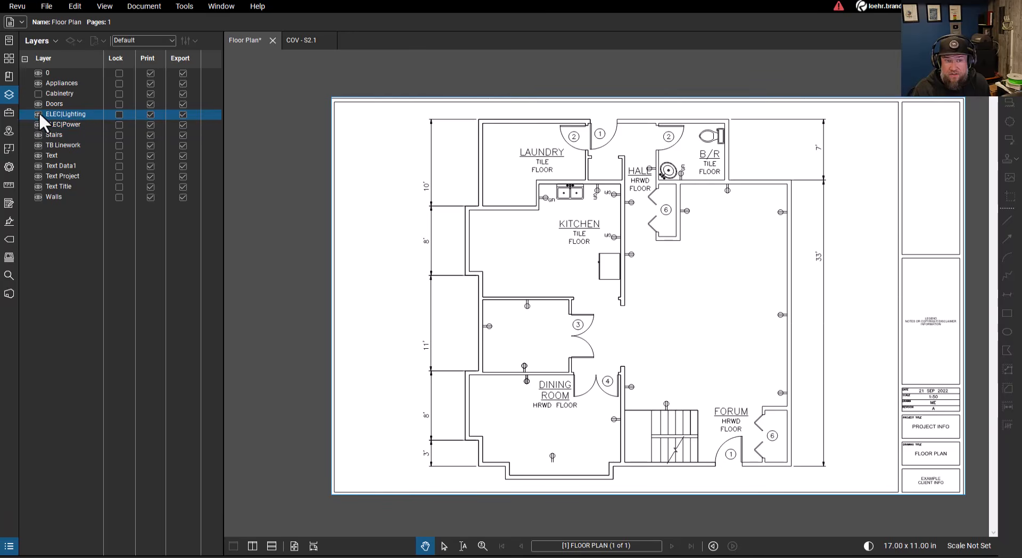
click(38, 94)
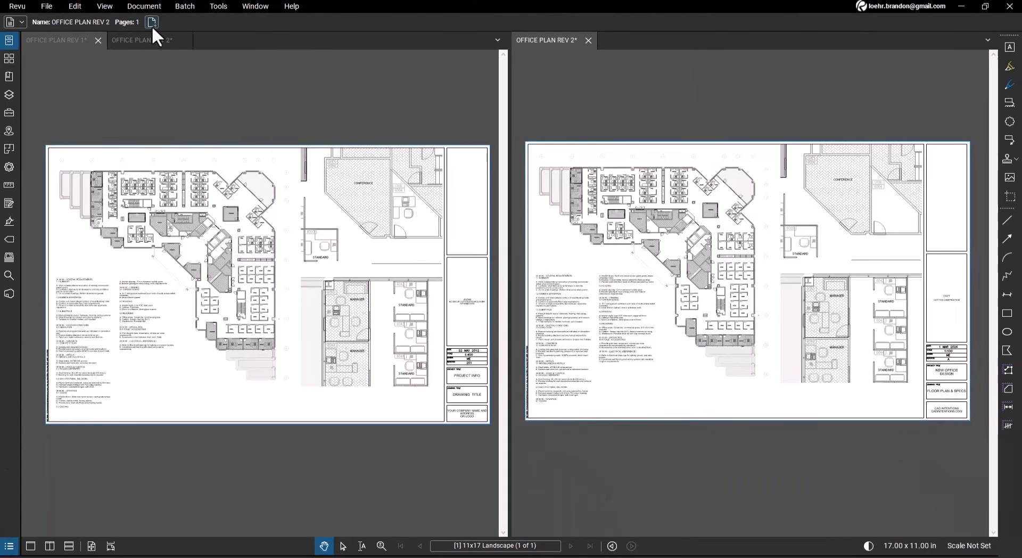
Step: Compare OFFICE PLAN REV 1.pdf as the current file with OFFICE PLAN REV 2.pdf as the revised file, using Page Align
click(149, 6)
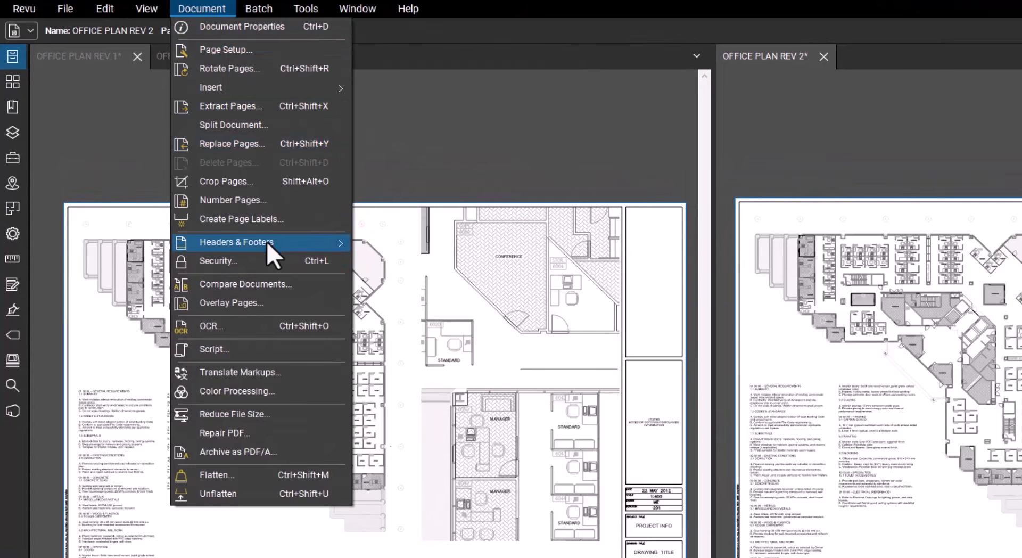
click(263, 284)
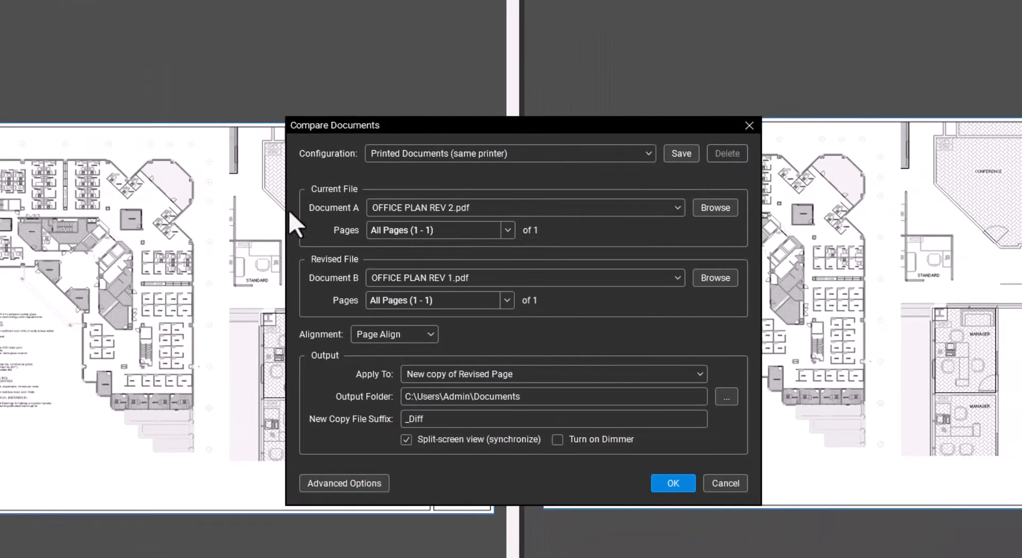
drag(443, 124, 382, 42)
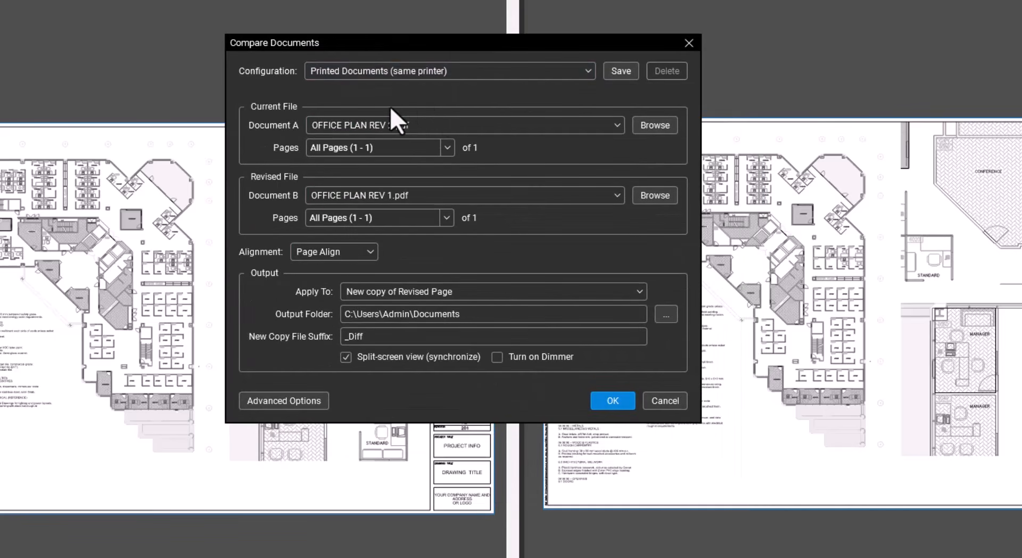
click(402, 130)
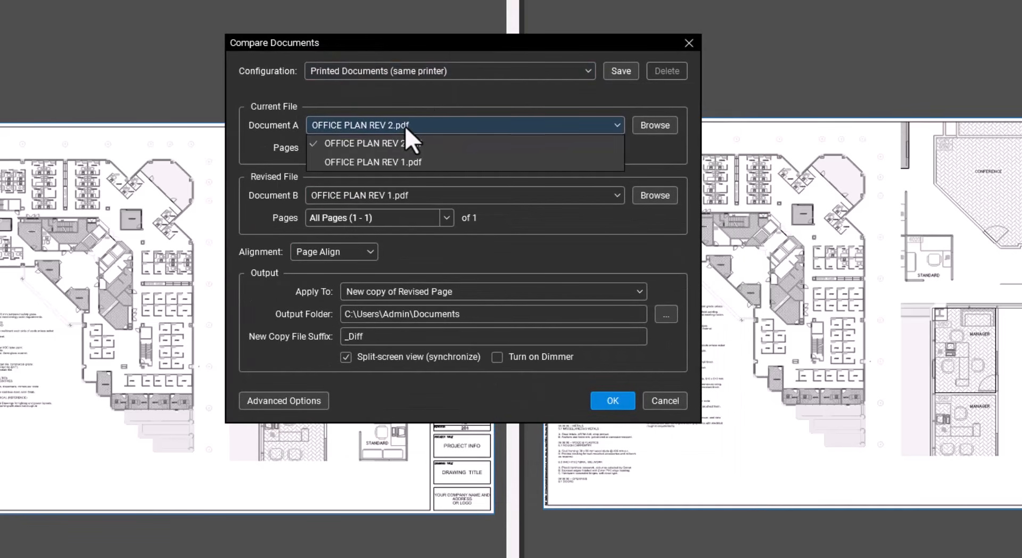
click(349, 162)
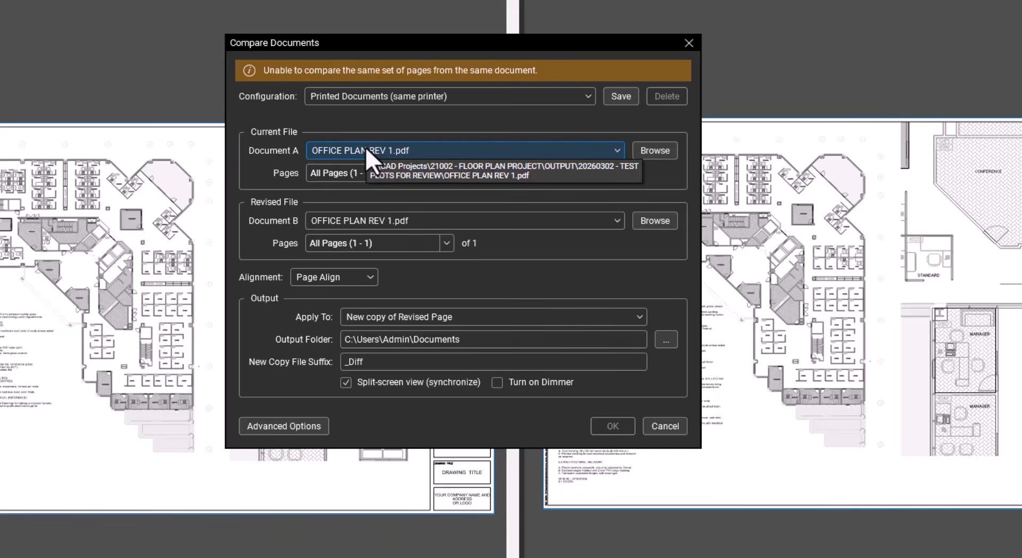
click(400, 220)
click(402, 234)
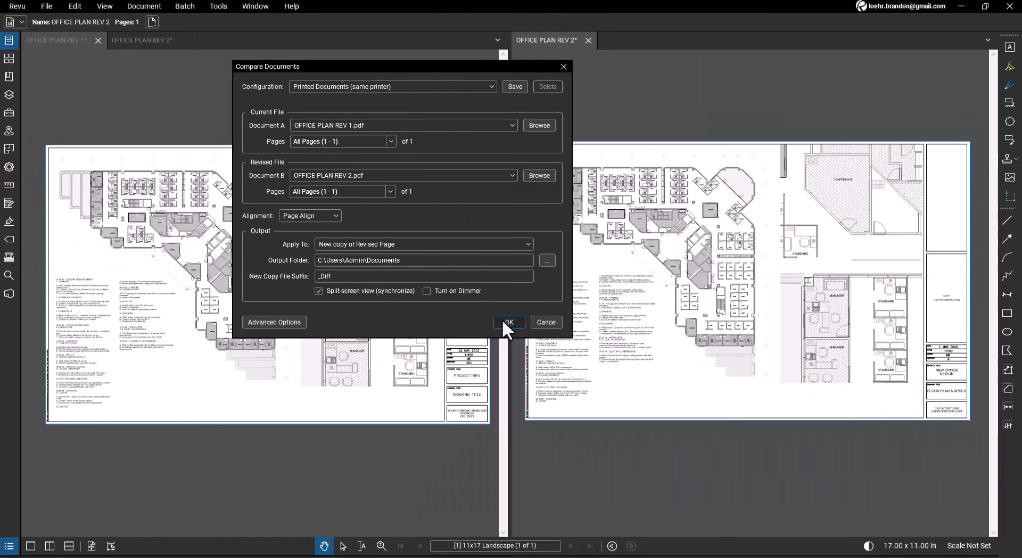
click(508, 322)
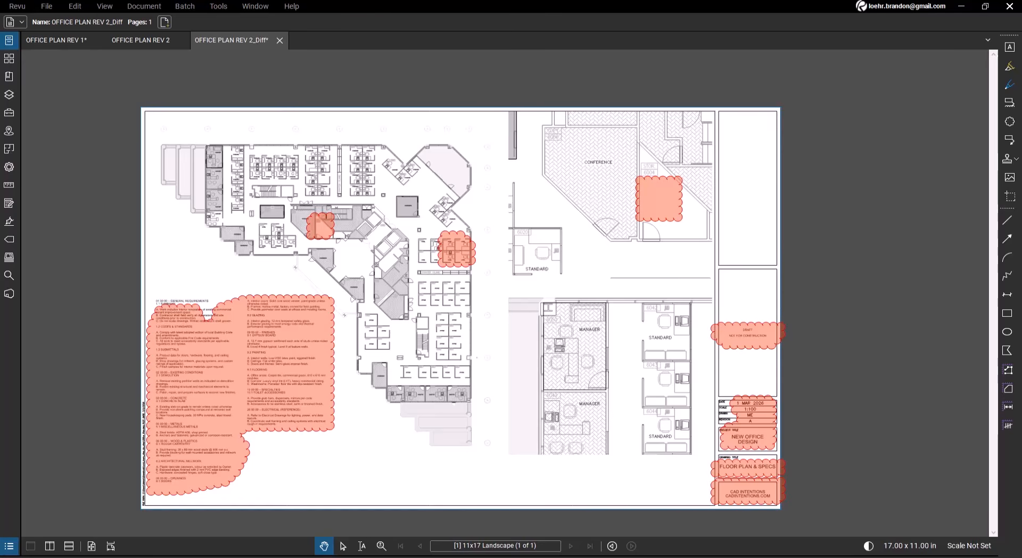
Step: Close the comparison copy and create a page overlay of OFFICE PLAN REV 1.pdf in red and OFFICE PLAN REV 2.pdf in green
key(ctrl+w)
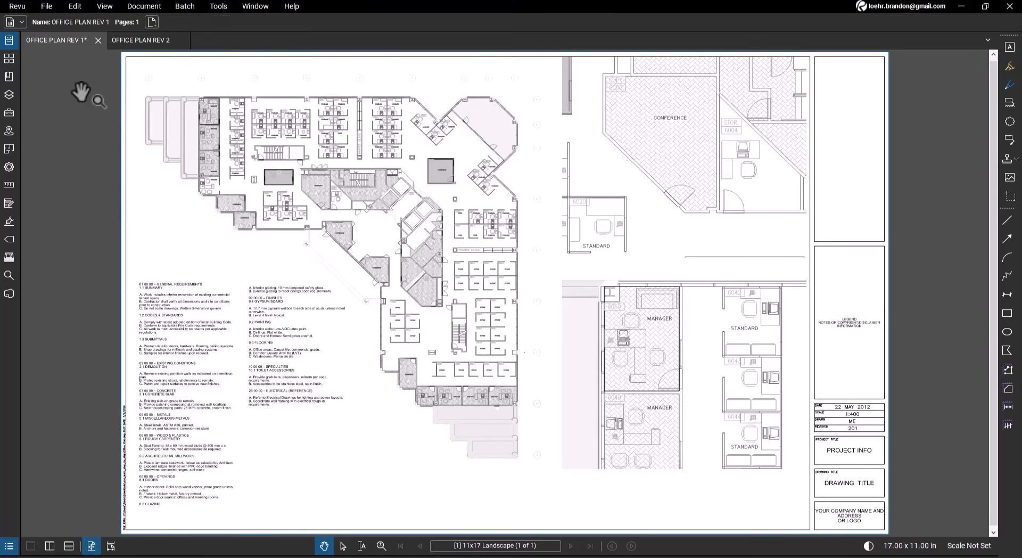
click(153, 7)
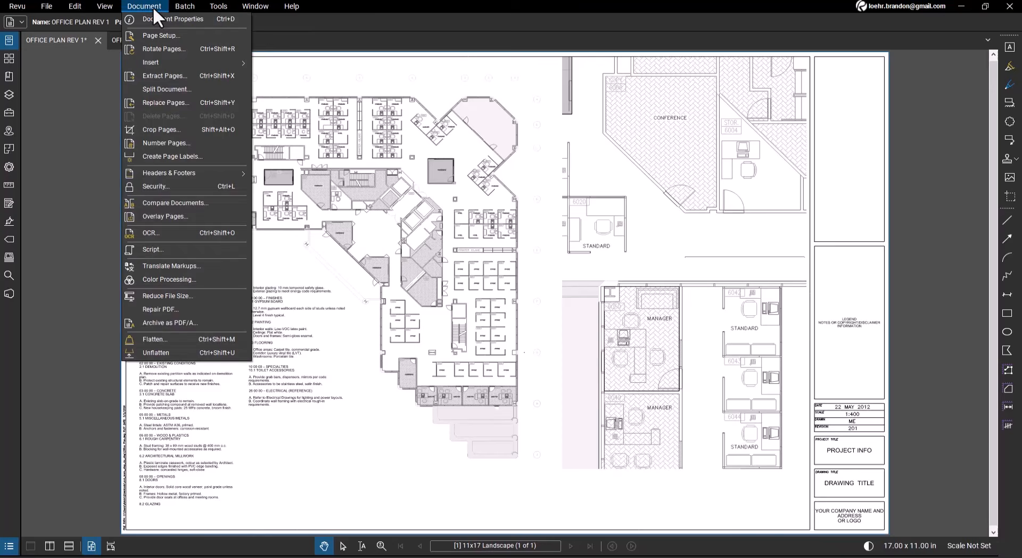
click(156, 216)
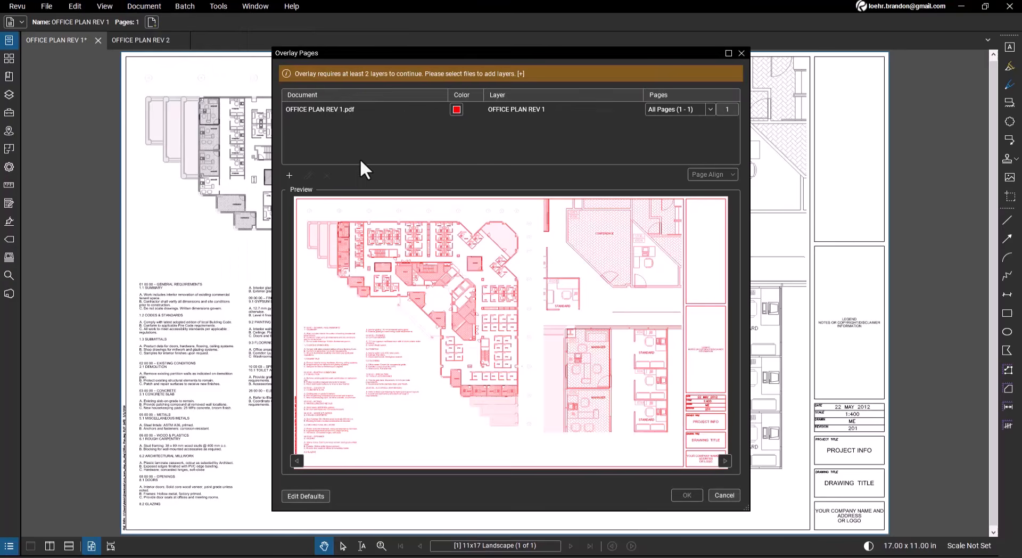
click(289, 175)
click(332, 232)
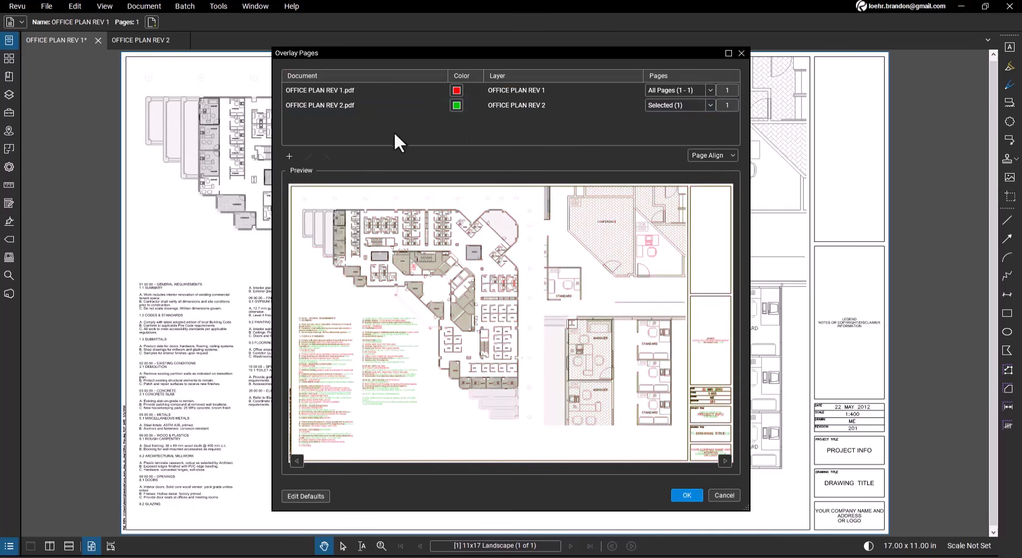
click(686, 498)
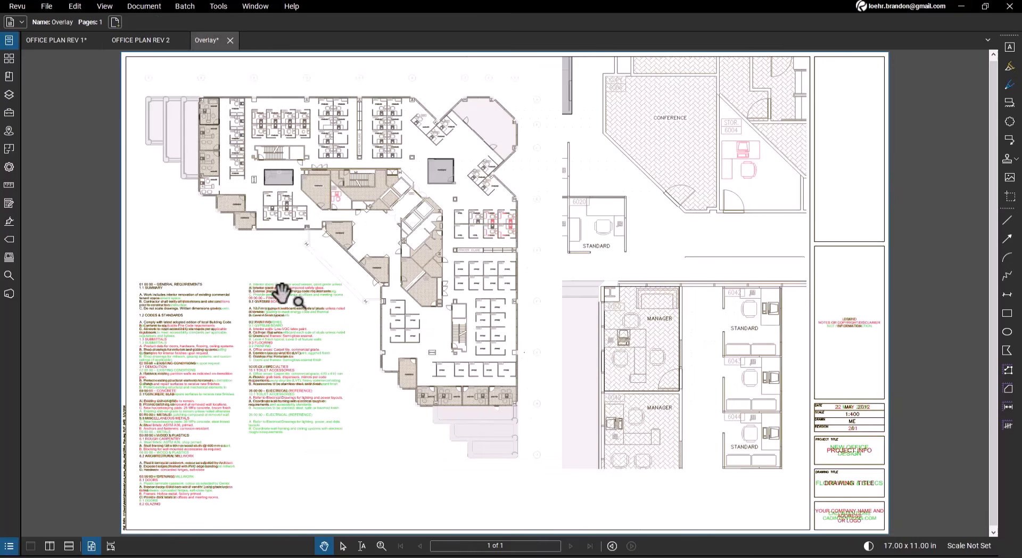
Step: Examine the overlay's specification notes and the conference and workstation areas for differences between the two revisions
scroll(288, 290, up, 5)
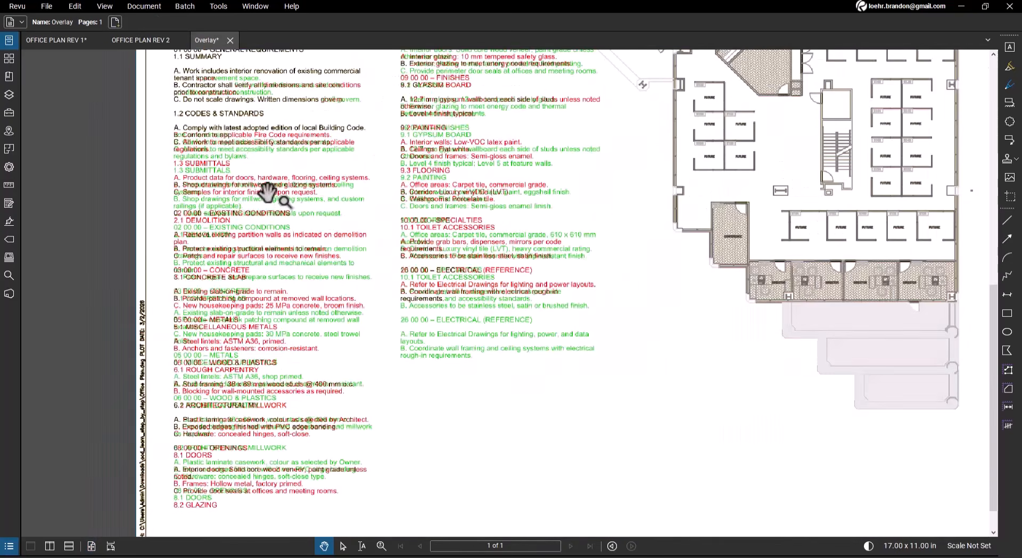
scroll(295, 410, down, 3)
scroll(455, 229, up, 2)
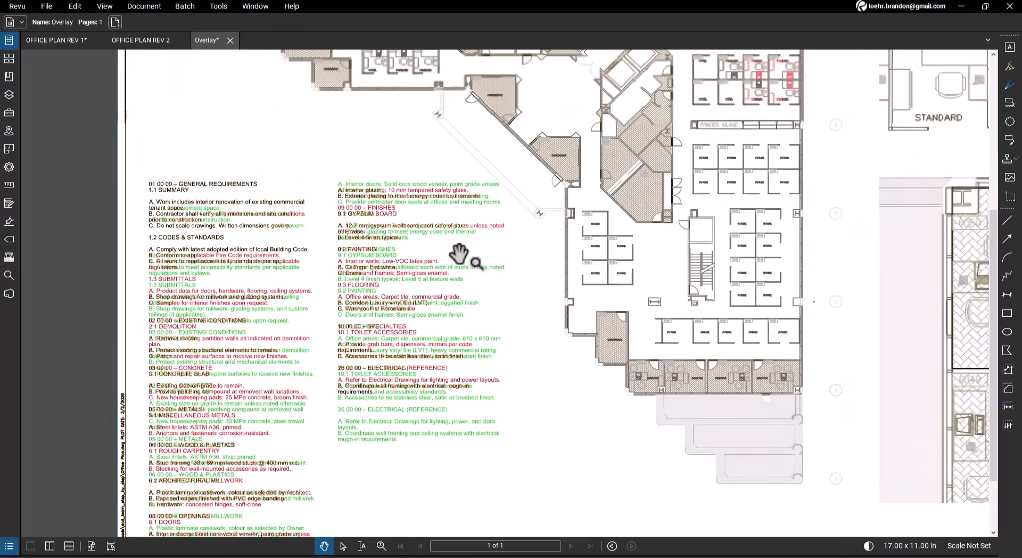
scroll(459, 255, down, 3)
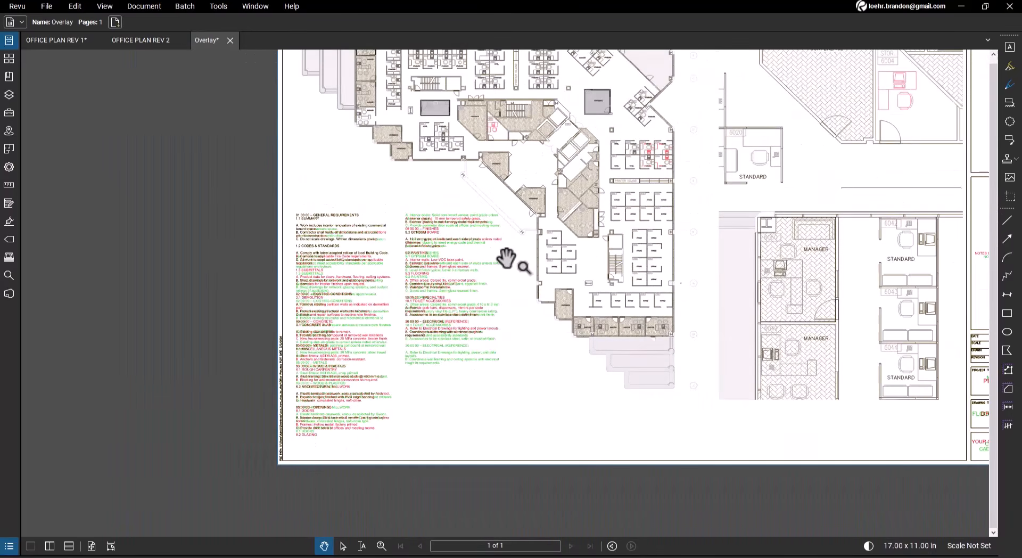
scroll(468, 258, up, 6)
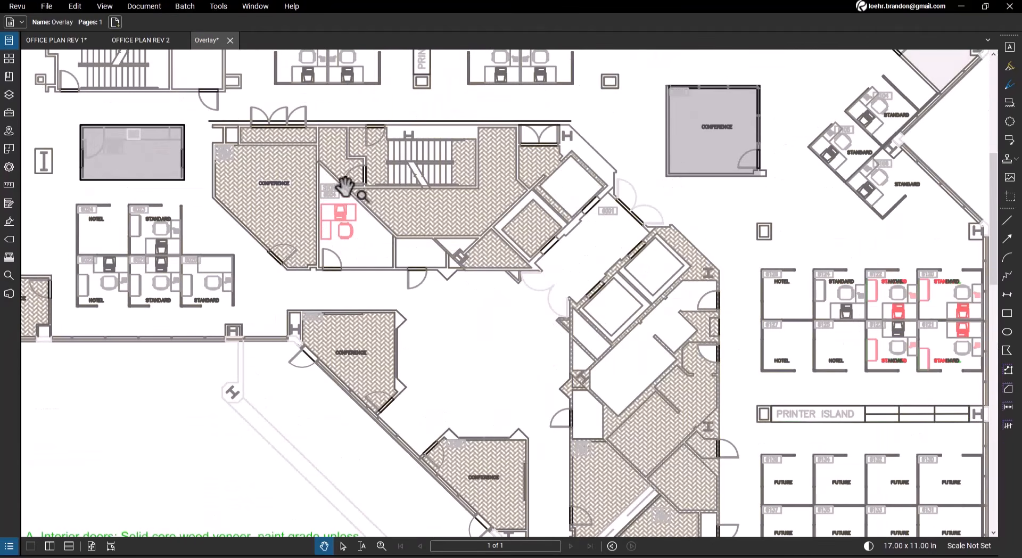
scroll(566, 223, down, 4)
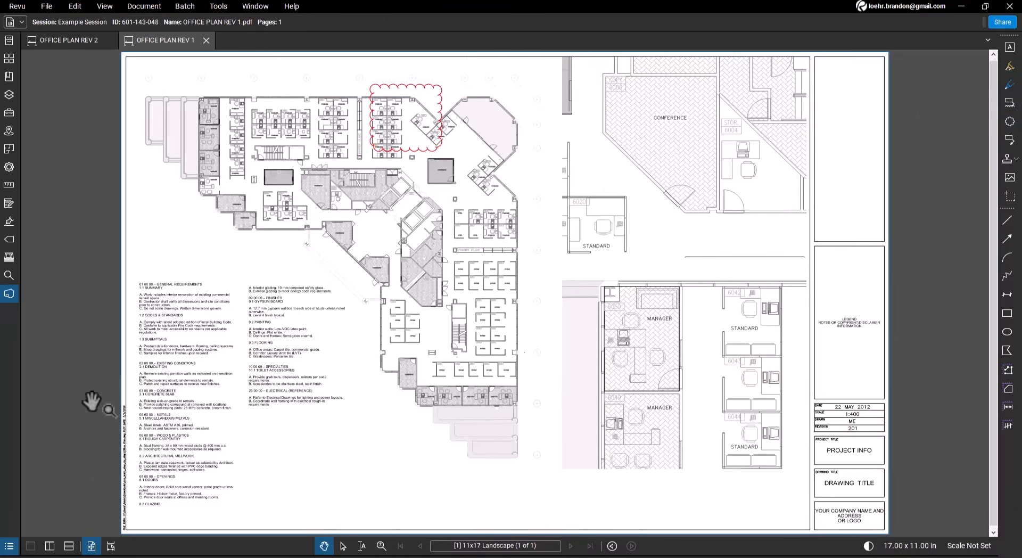
Step: Show the list of markups on OFFICE PLAN REV 1 in the Example Session
click(9, 546)
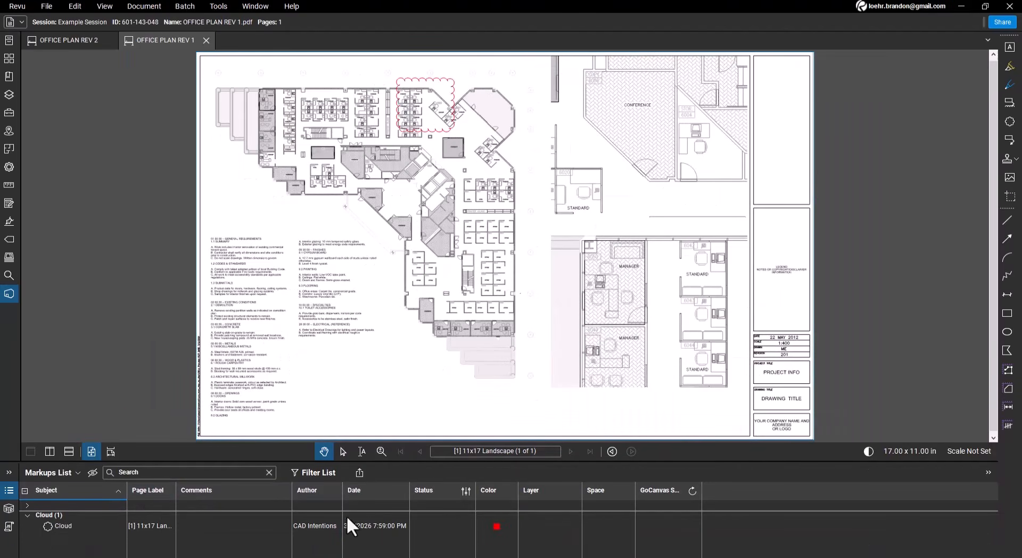
Step: View the Example Session's attendees and documents, and check the options for sharing session invitations without inviting anyone
click(9, 294)
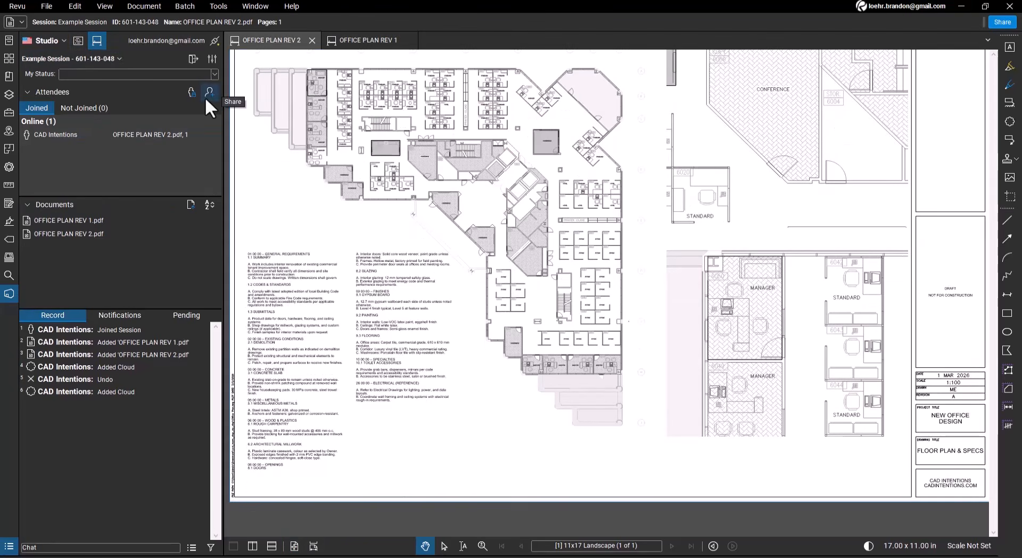
click(208, 93)
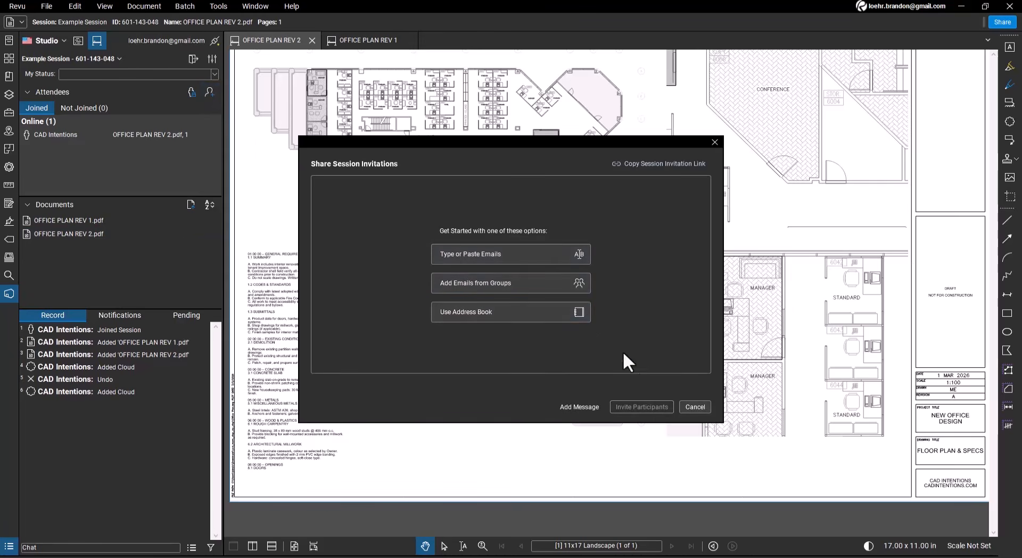
click(695, 407)
Step: Add a text box reading "example" beside the plan on OFFICE PLAN REV 2 and mark it with a yellow highlight stroke
text(example)
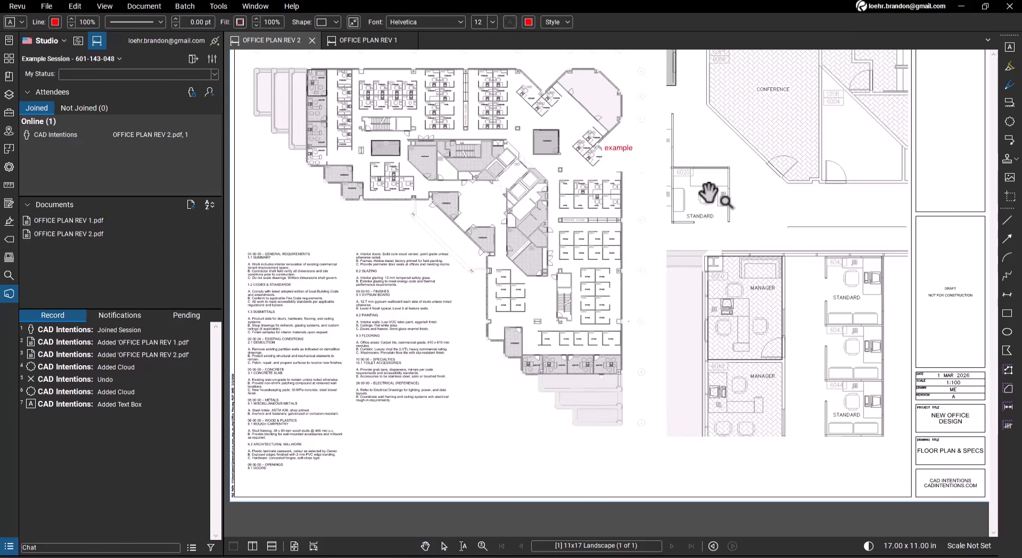
key(Escape)
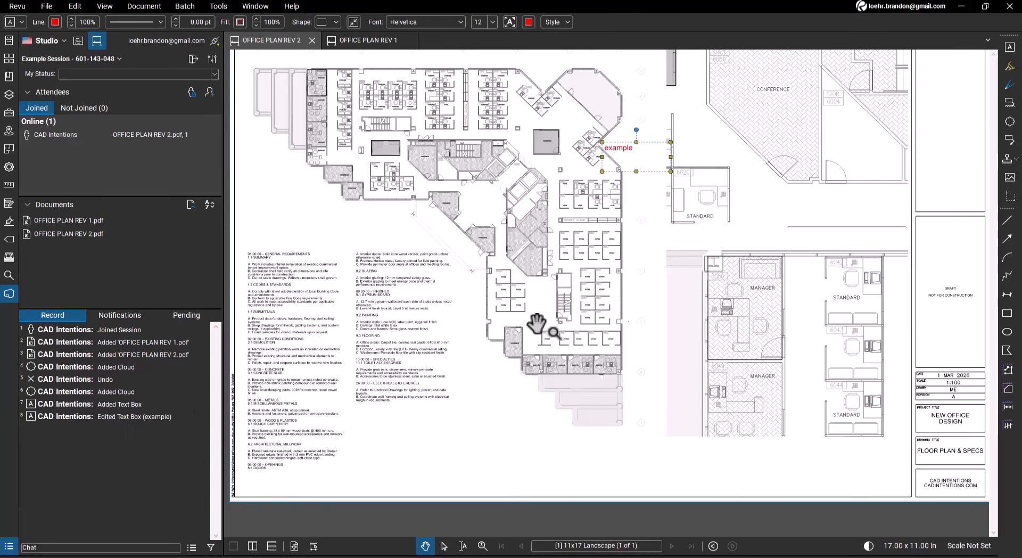
click(1009, 66)
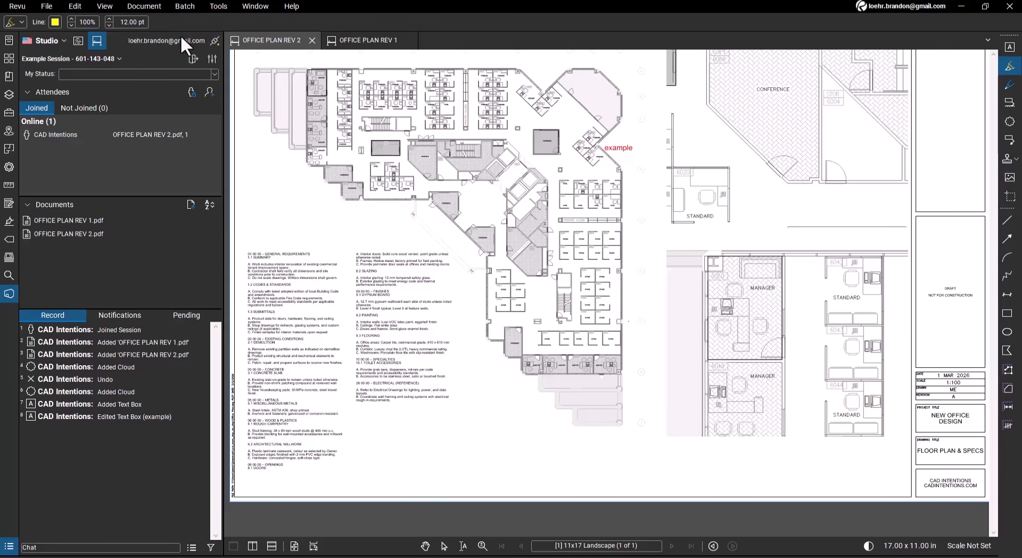
drag(594, 143, 659, 160)
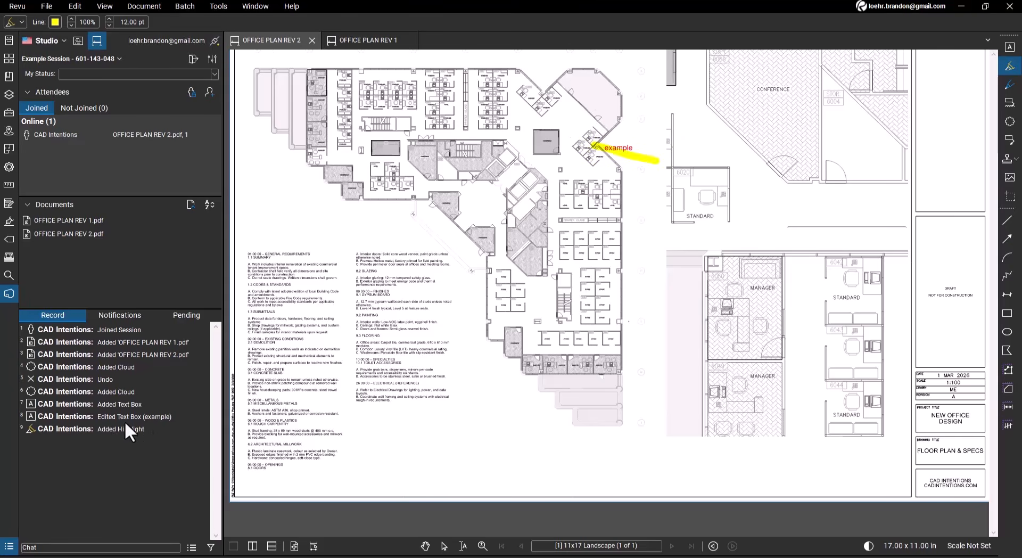
Step: Switch to floorplan.dwg in AutoCAD and import Floor Plan.pdf at scale 1 on its PDF layers, placing it beside the existing plan
middle_drag(584, 242, 579, 293)
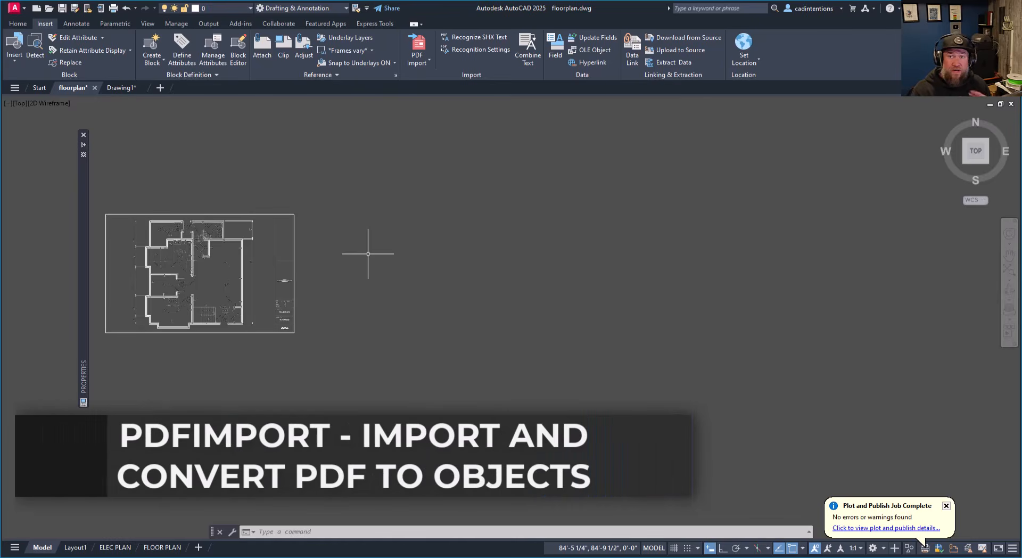
middle_drag(392, 255, 359, 274)
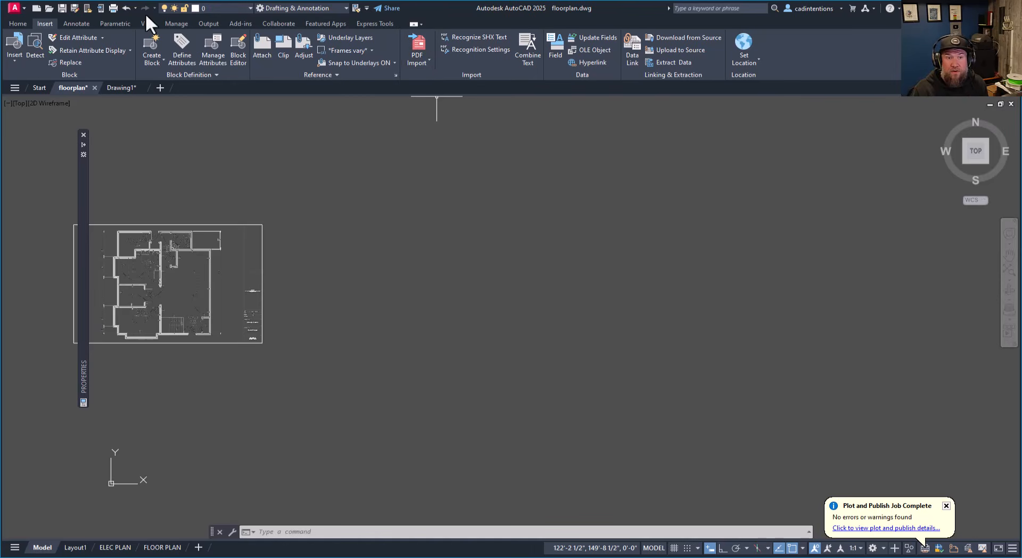
click(417, 44)
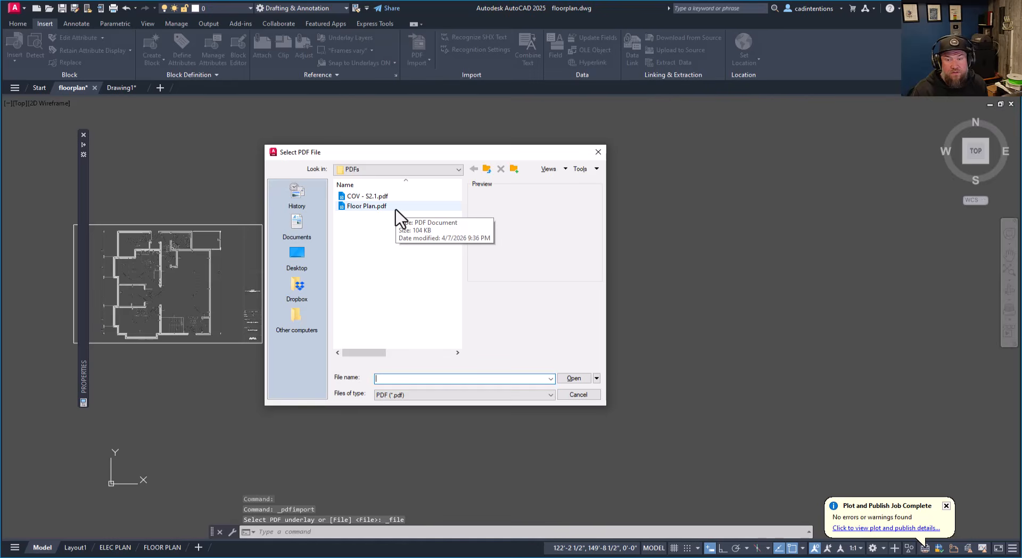
click(373, 206)
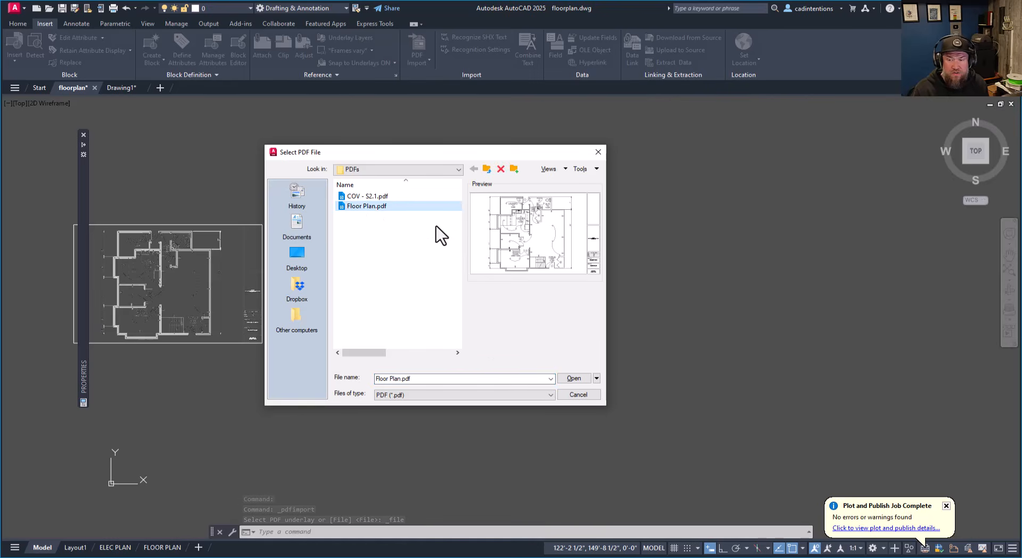
click(575, 379)
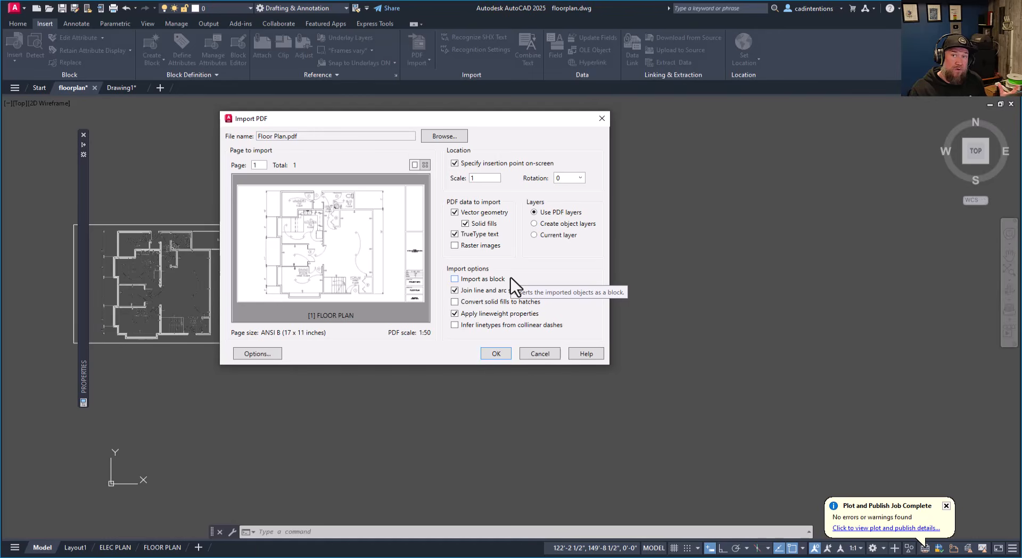
click(497, 353)
click(455, 323)
scroll(566, 241, up, 5)
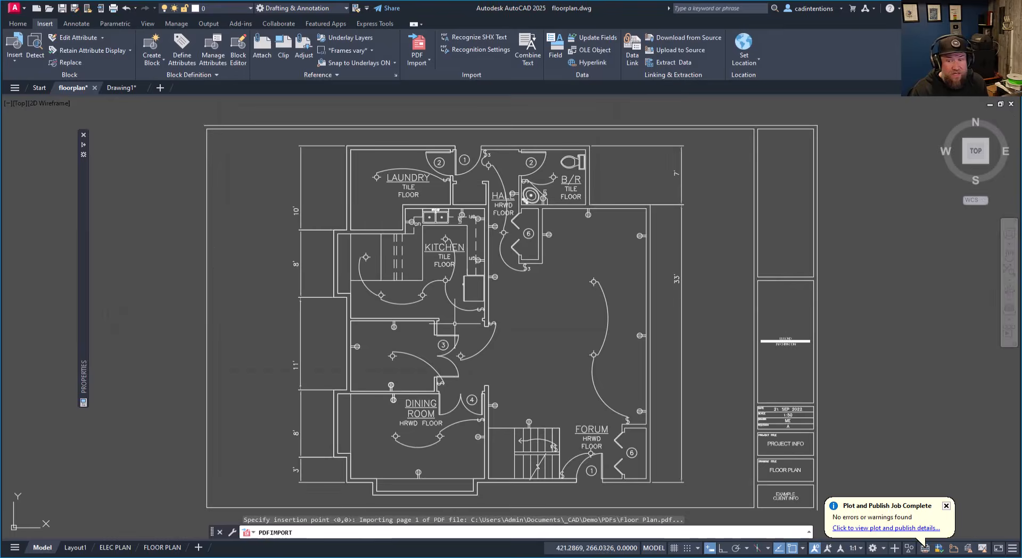
Step: Select the upper lighting circuit arc in the large room to inspect it as an individual object
click(620, 300)
click(578, 301)
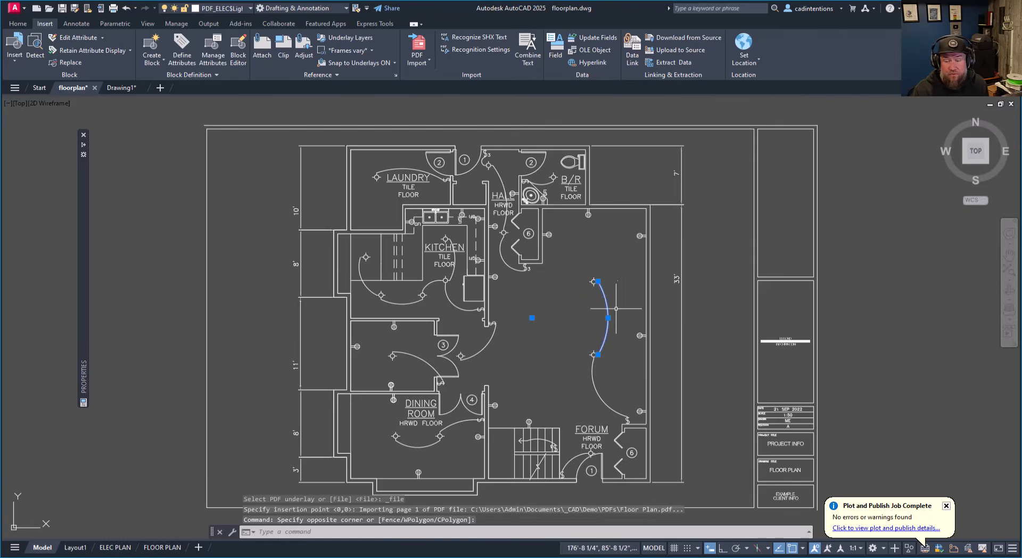
middle_drag(604, 307, 574, 259)
key(Escape)
middle_drag(630, 274, 551, 286)
key(Escape)
Step: Check that the INFORMATION line of the title block's legend notes opens for text editing, leaving its wording unchanged
click(669, 305)
scroll(667, 308, up, 5)
key(Escape)
click(676, 301)
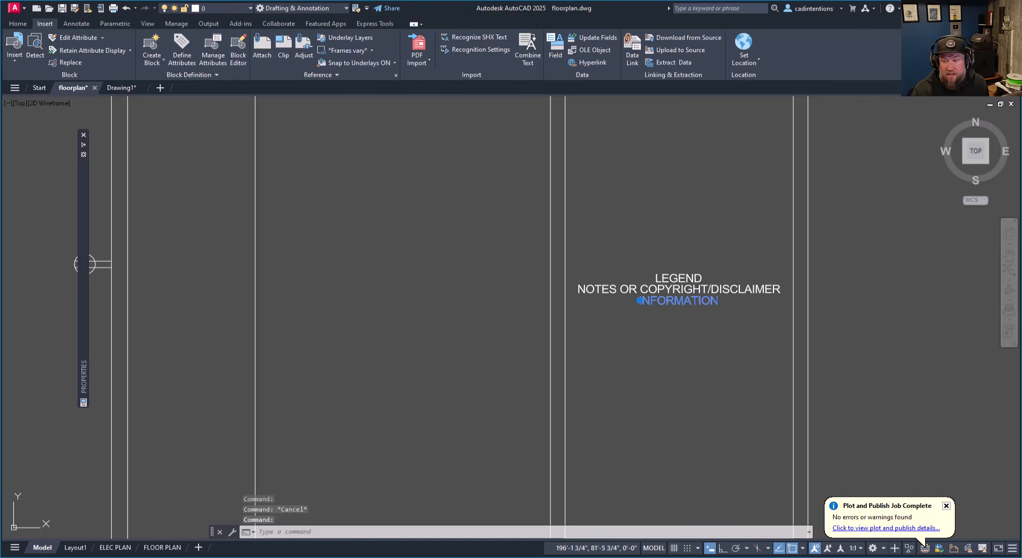
double_click(677, 302)
key(Escape)
scroll(639, 314, down, 5)
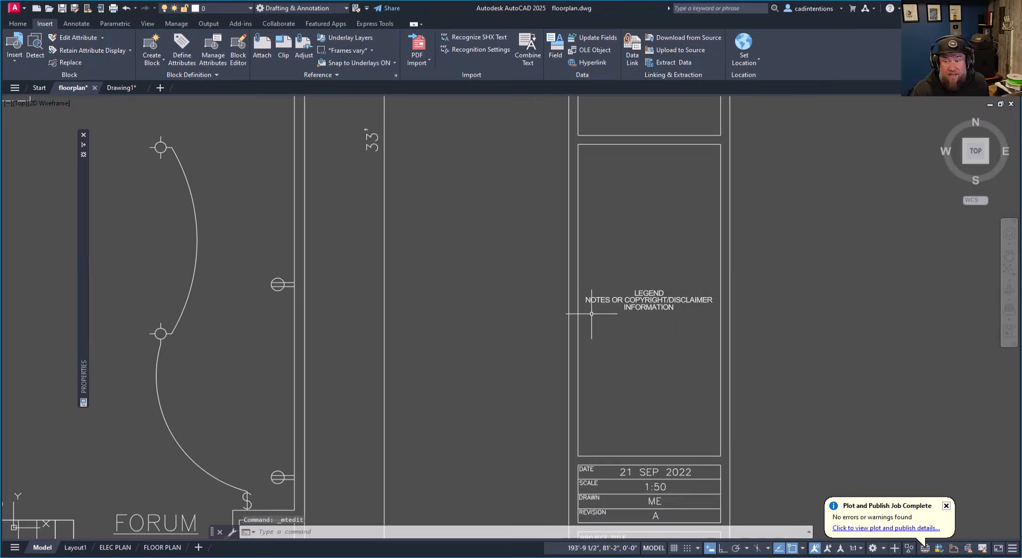
Step: Select the door swing arc and nearby linework at the dining room's double door to examine them as separate objects
scroll(599, 269, down, 2)
scroll(499, 299, up, 1)
scroll(501, 311, up, 2)
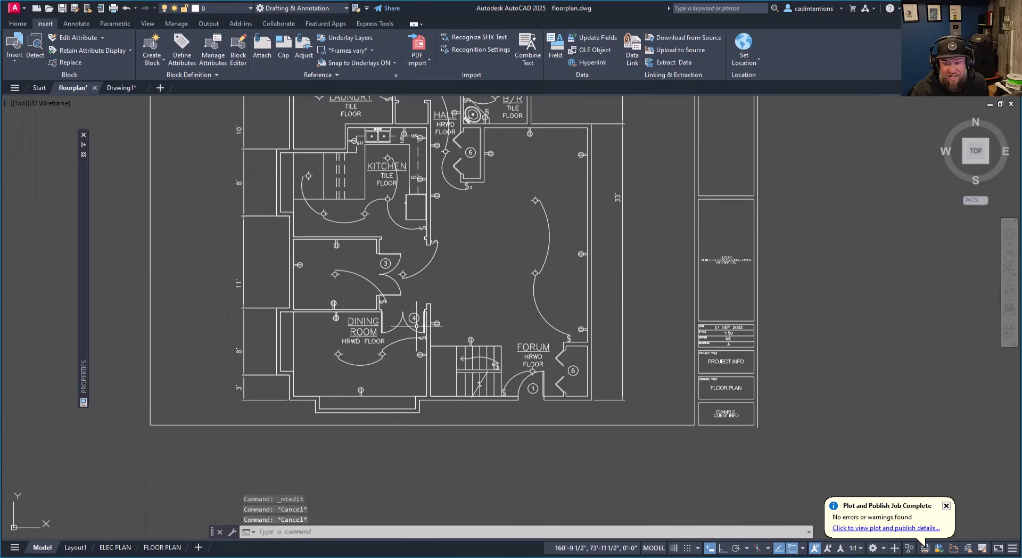
scroll(430, 322, up, 2)
click(414, 334)
key(Escape)
click(376, 326)
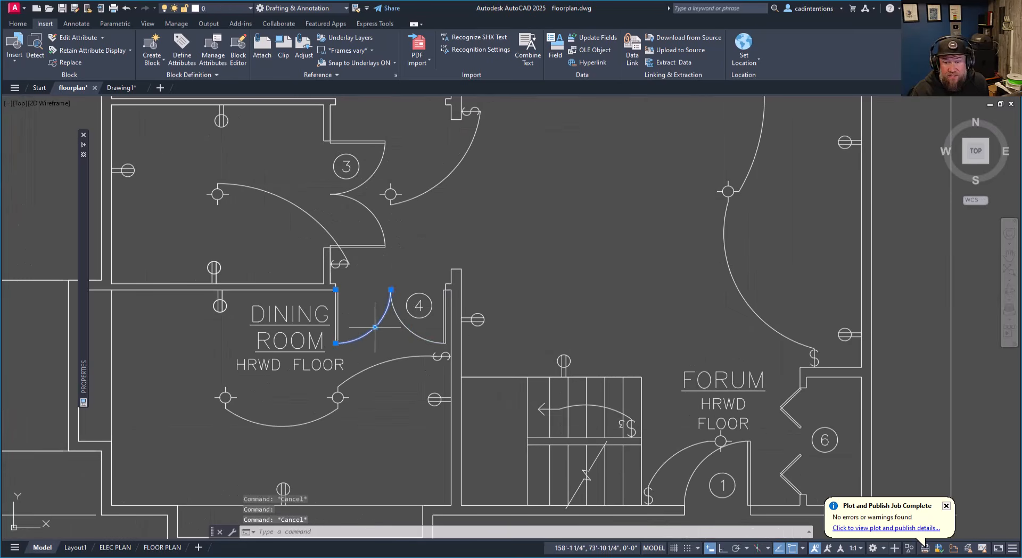
click(336, 305)
click(299, 295)
click(281, 279)
key(Escape)
scroll(292, 270, down, 4)
scroll(296, 415, down, 3)
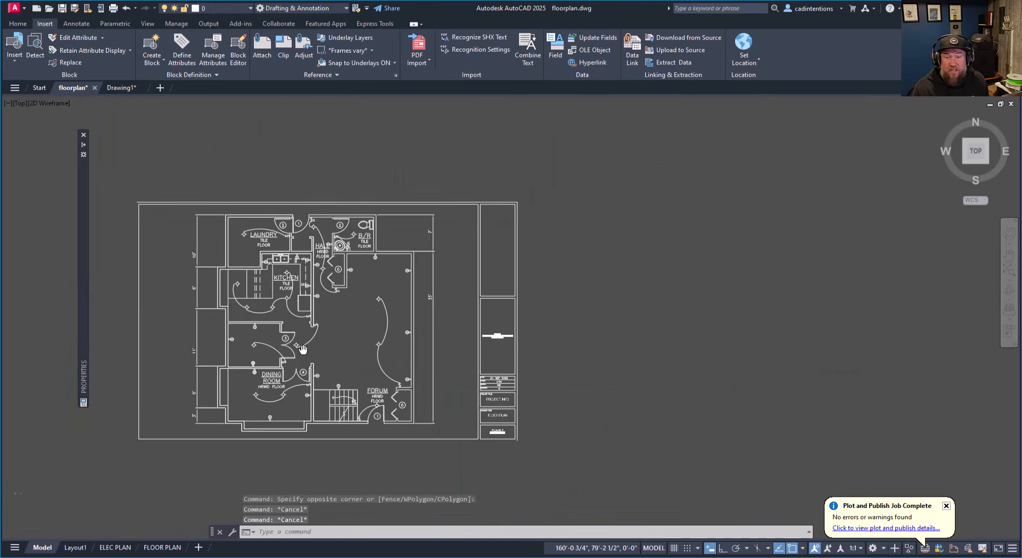
key(Escape)
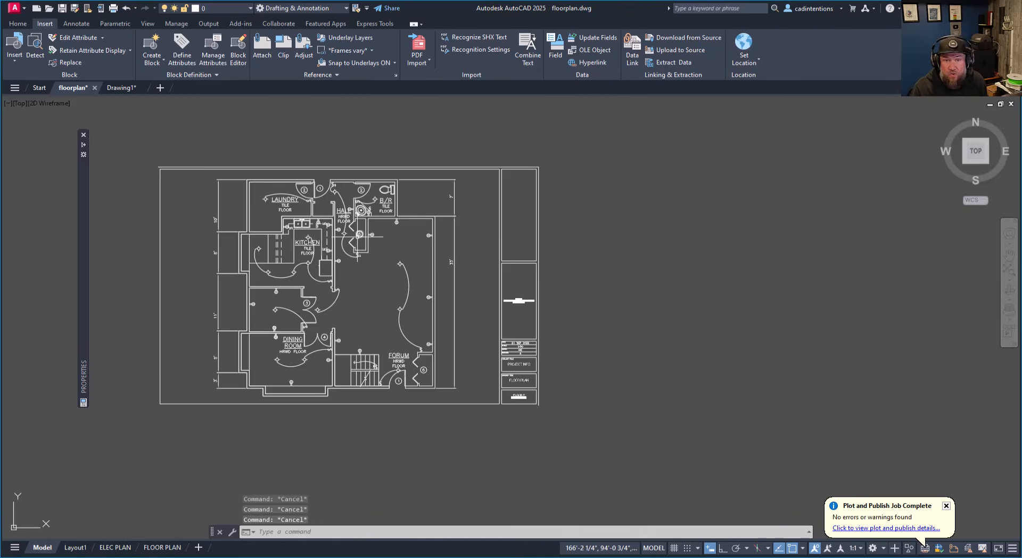
Step: Select the walls around the laundry, kitchen and dining room and check which layer they are on
click(306, 214)
click(300, 213)
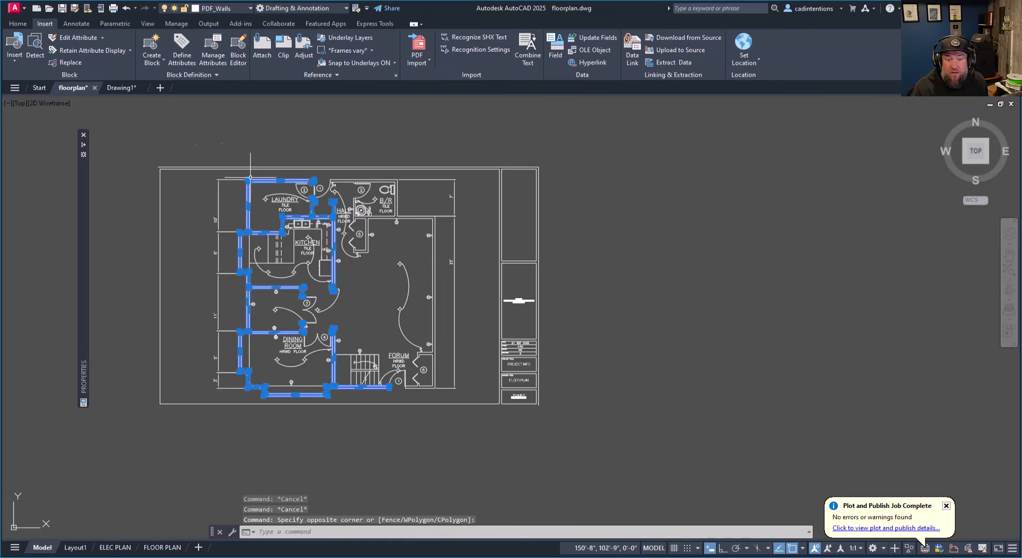
click(20, 25)
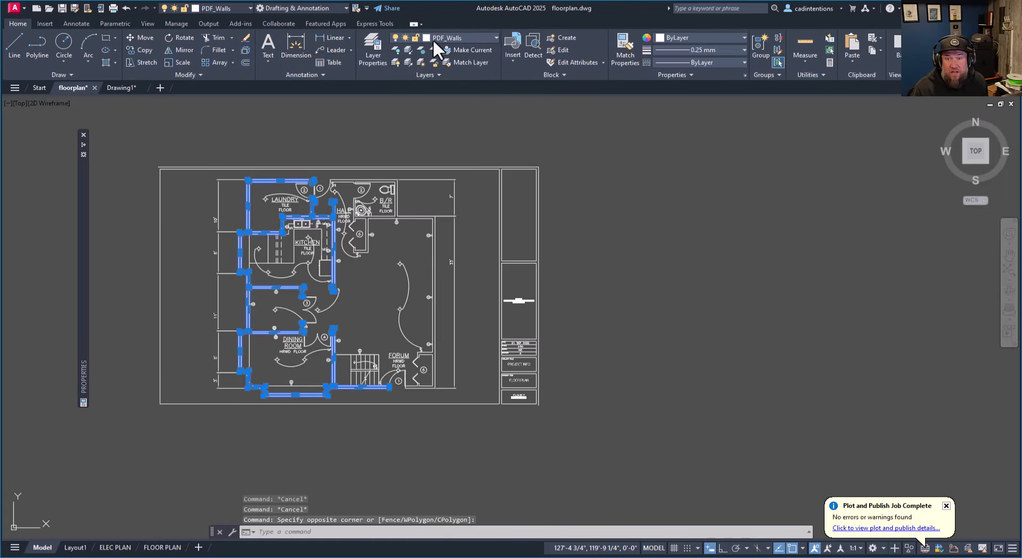
key(Escape)
key(Escape)
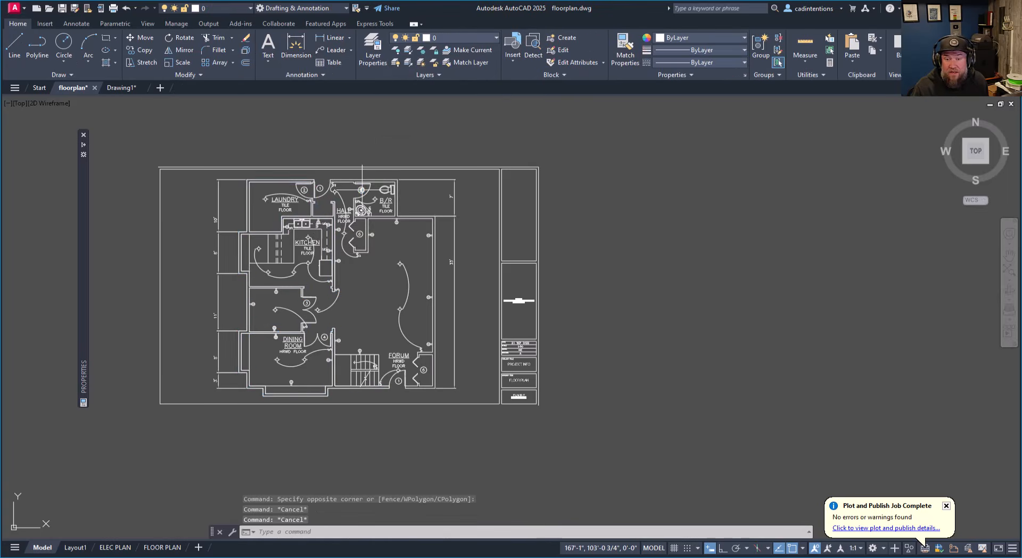
Step: Check the layer of the number 2 door tag and of the bathroom door's swing arc
click(361, 189)
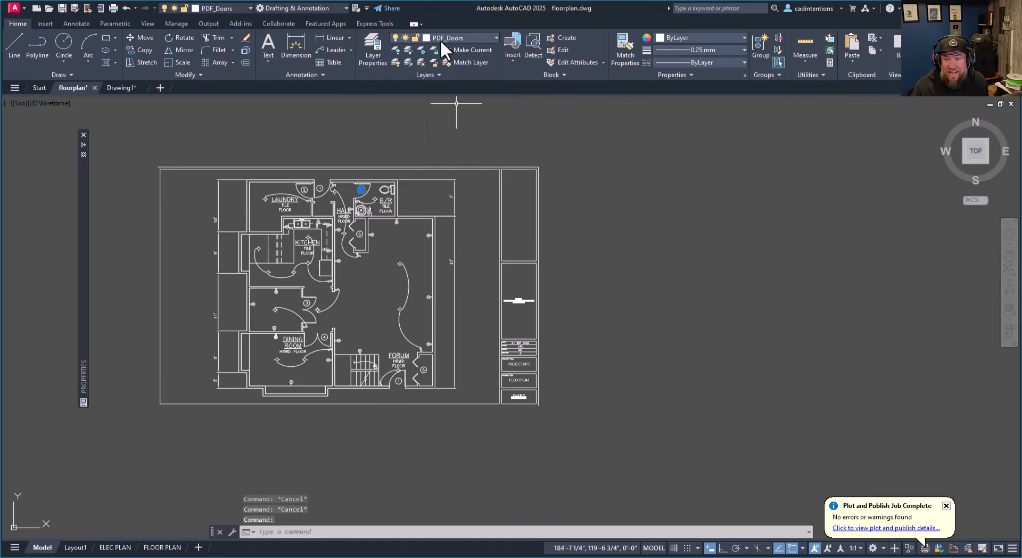
key(Escape)
key(Escape)
click(362, 189)
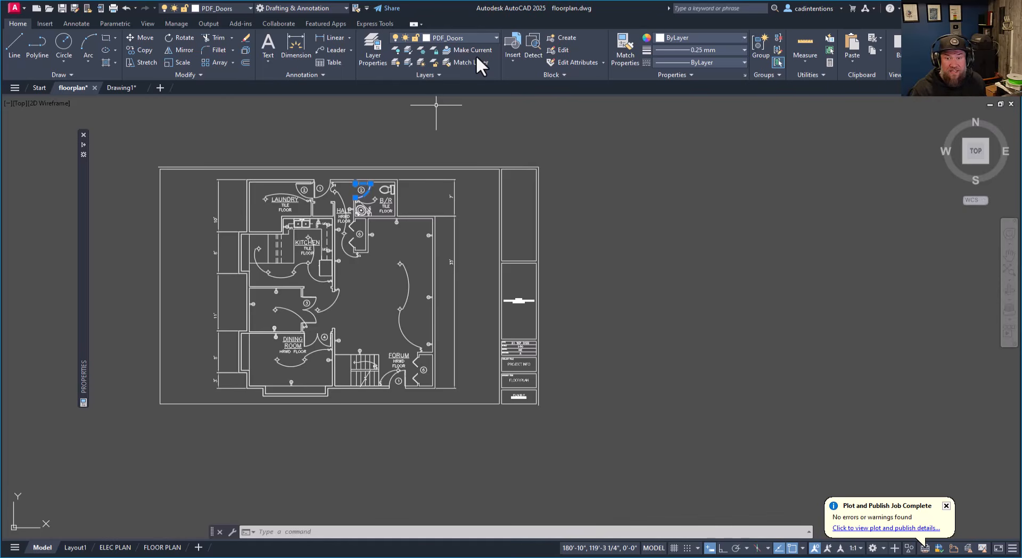
key(Escape)
key(Escape)
key(Escape)
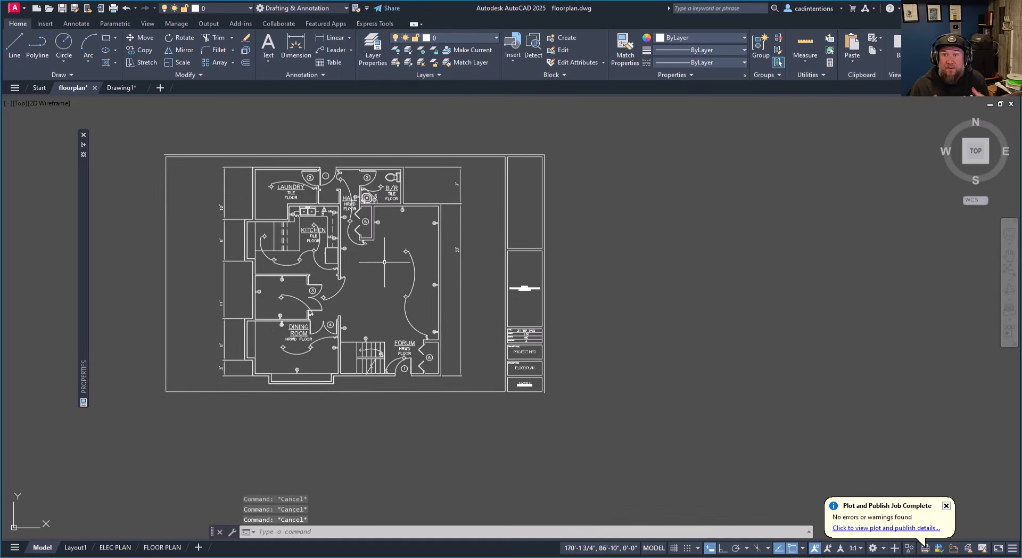
Step: Select the whole imported floor plan with a crossing window, clear the selection and inspect the plan around the kitchen
middle_drag(502, 289, 534, 284)
click(641, 425)
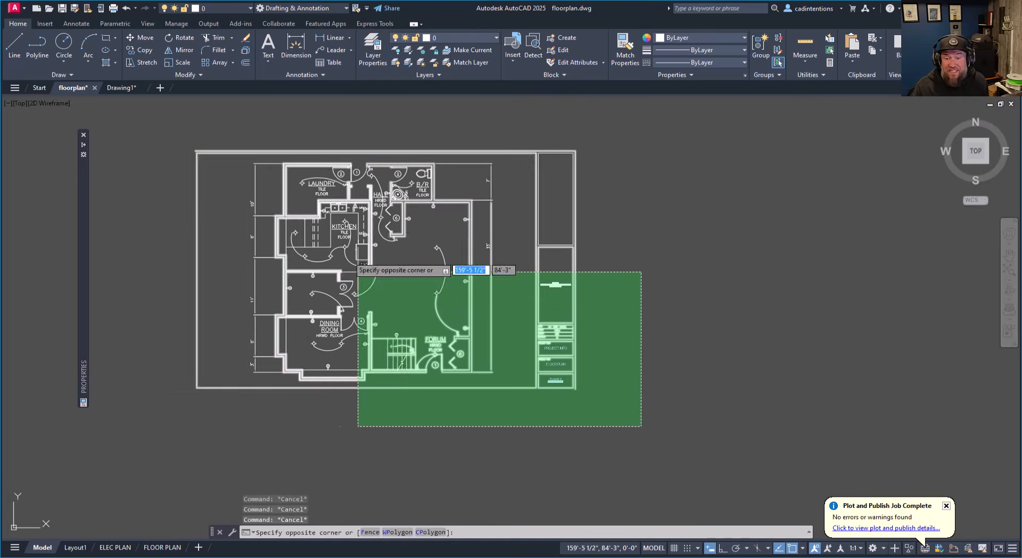
click(179, 150)
key(Escape)
scroll(222, 204, up, 3)
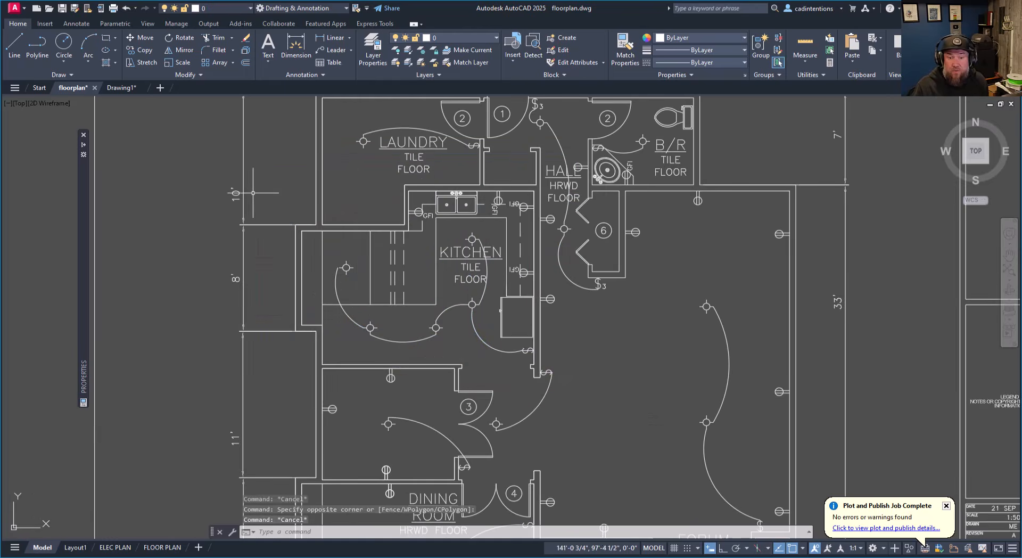
scroll(246, 207, down, 3)
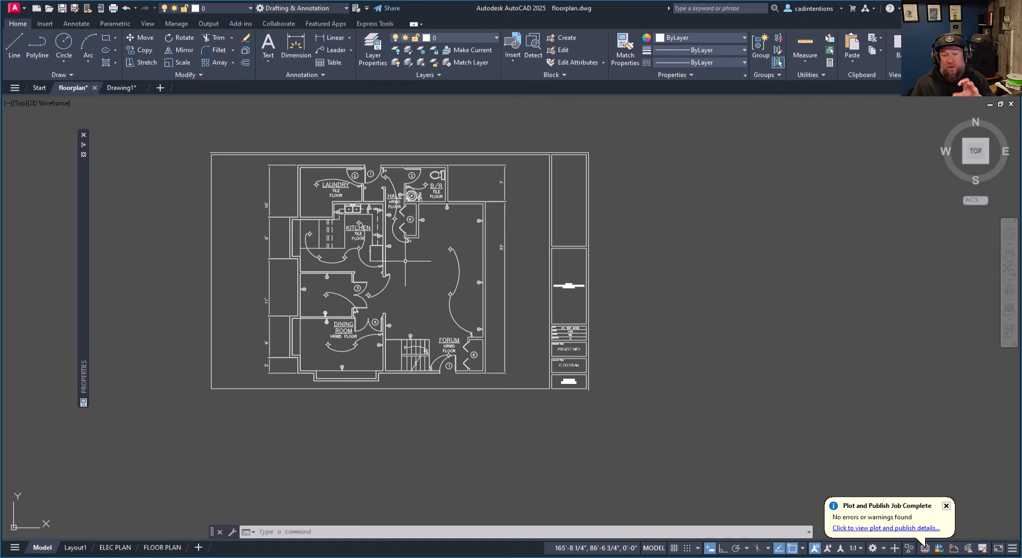
Step: Examine the kitchen's counter edges and dashed lines close up in the imported plan
scroll(397, 250, up, 6)
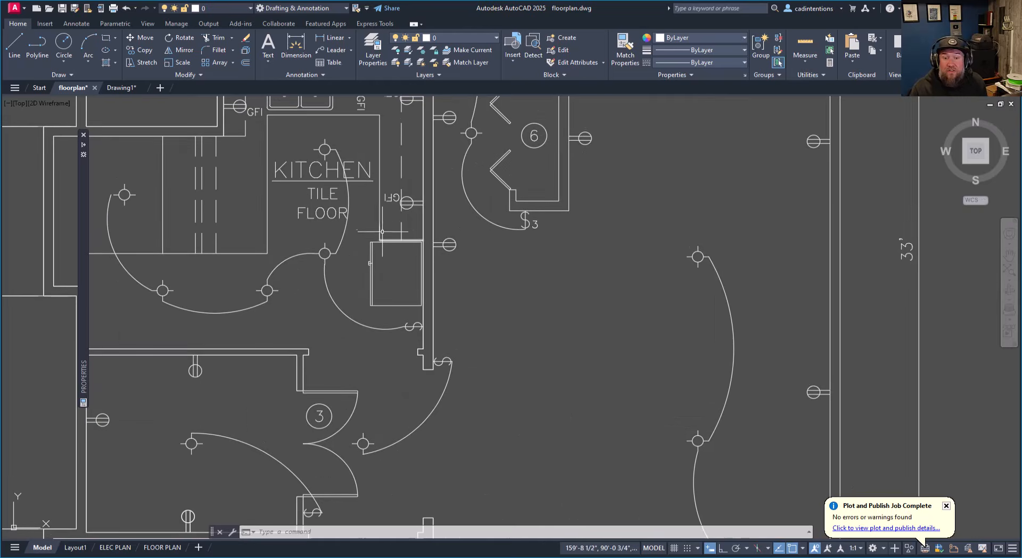
key(Escape)
key(Escape)
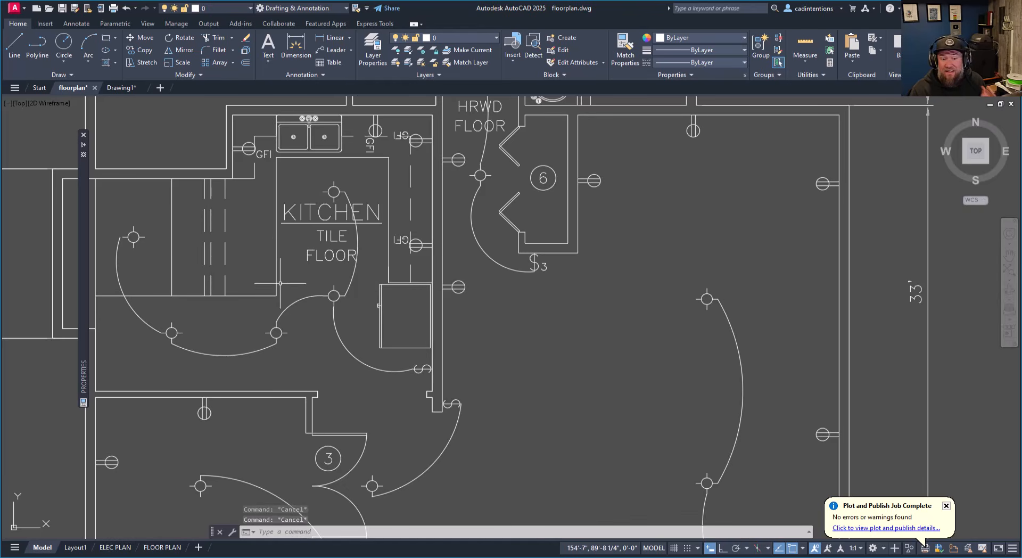
click(276, 263)
key(Escape)
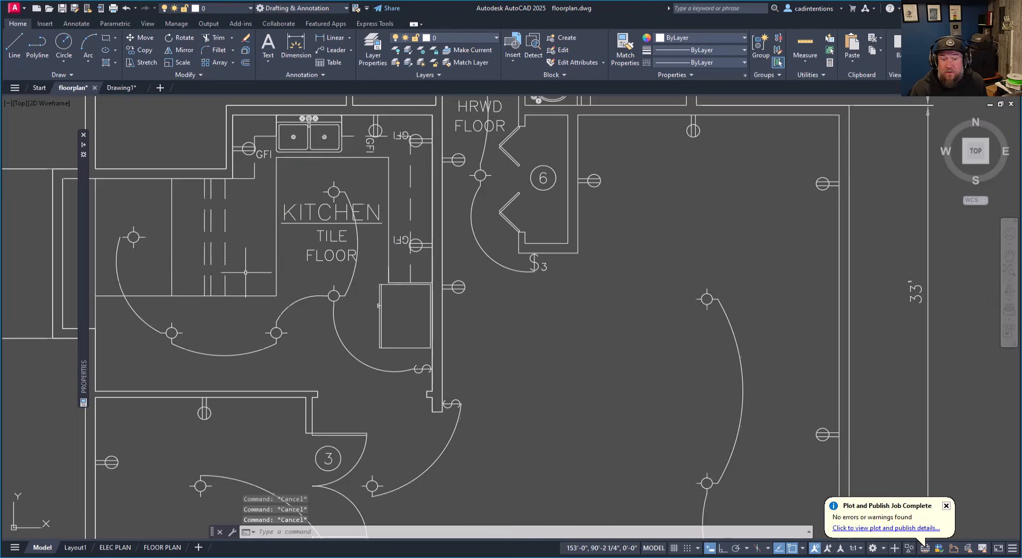
scroll(256, 213, down, 5)
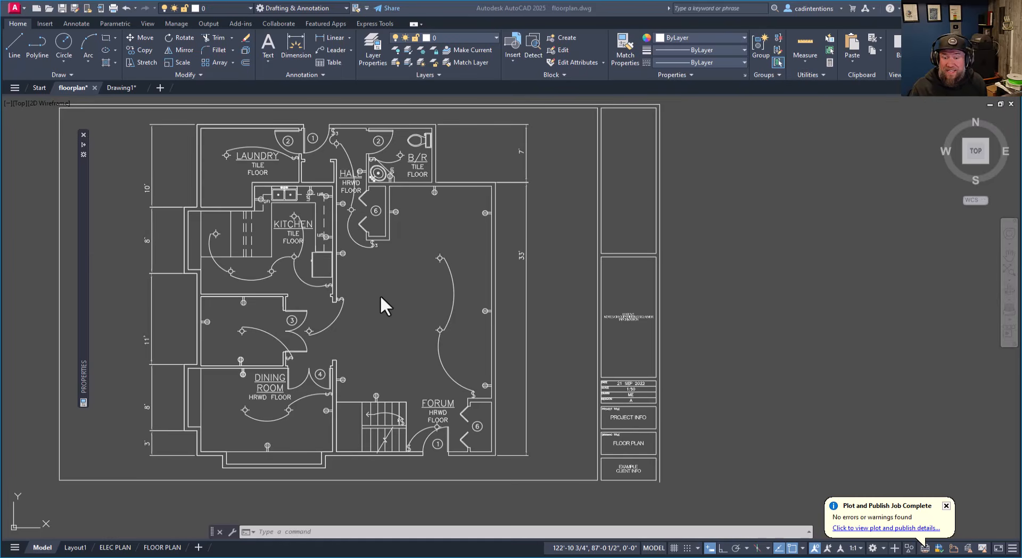
click(410, 300)
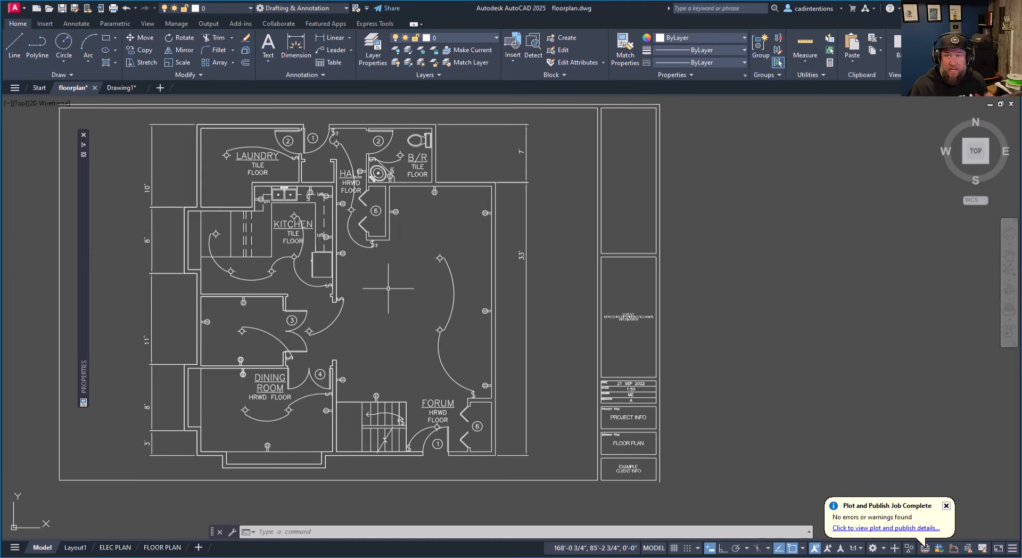